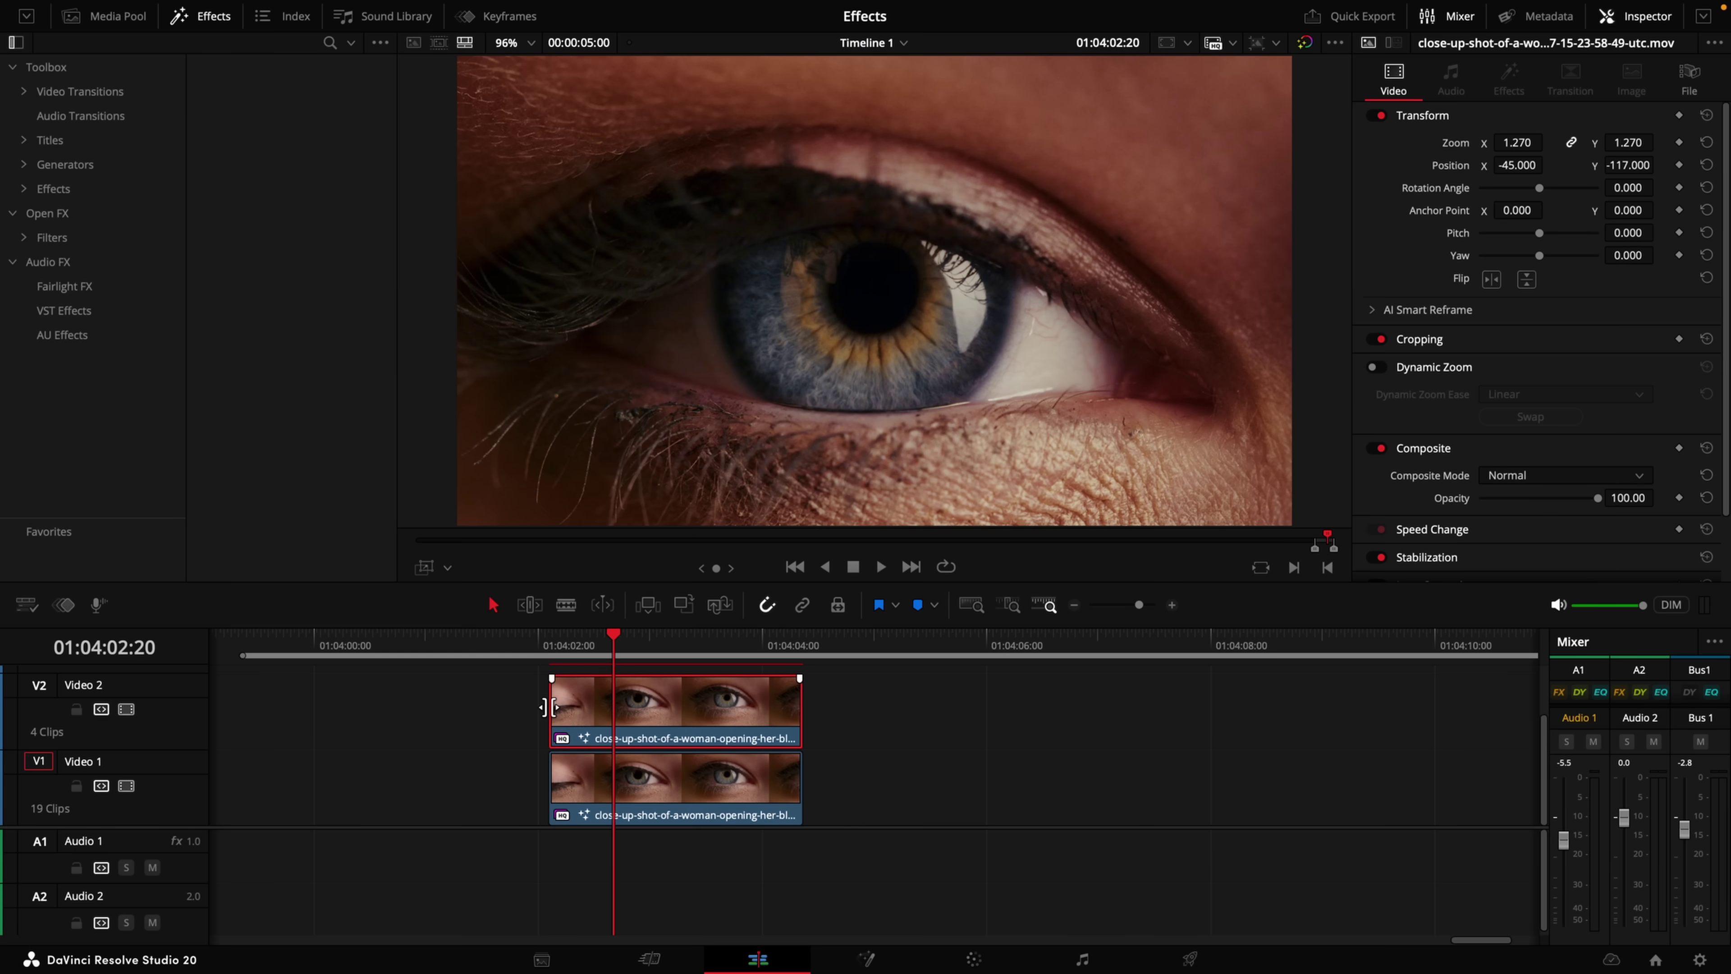
Trim the start of the eye clip on Video 2 to the playhead at 01:04:02:20 and convert it to a Fusion clip.
key("shift+r")
left_click_drag(558, 706, 614, 706)
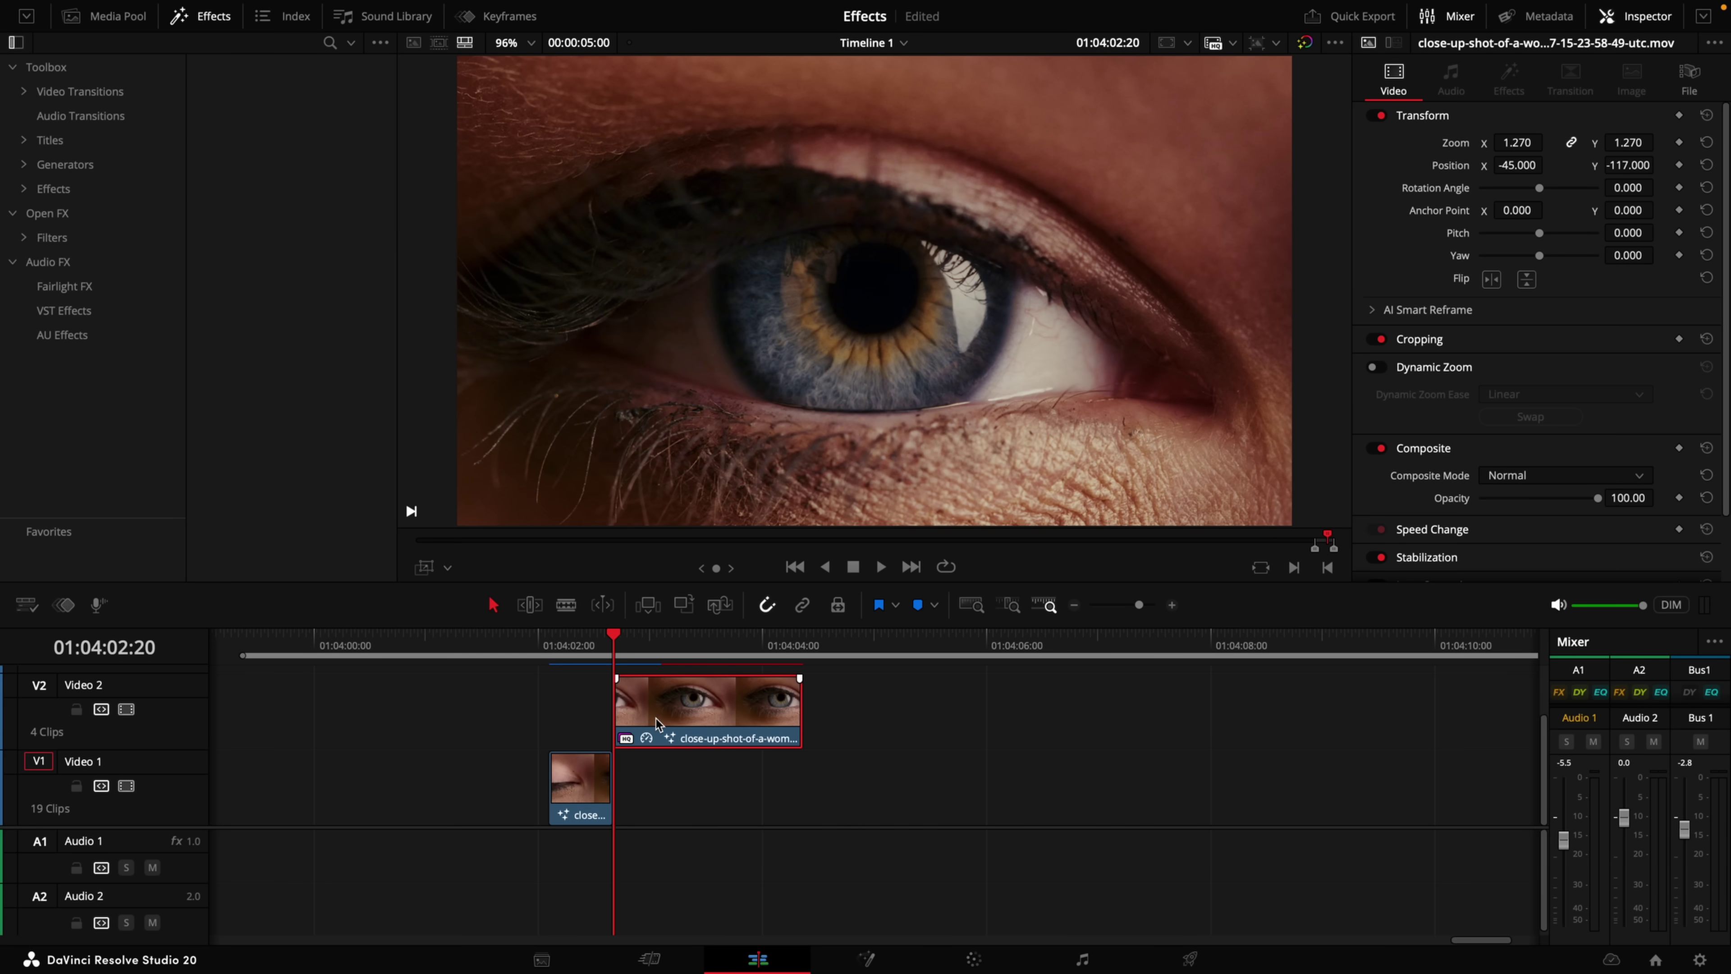
right_click(655, 717)
left_click(785, 192)
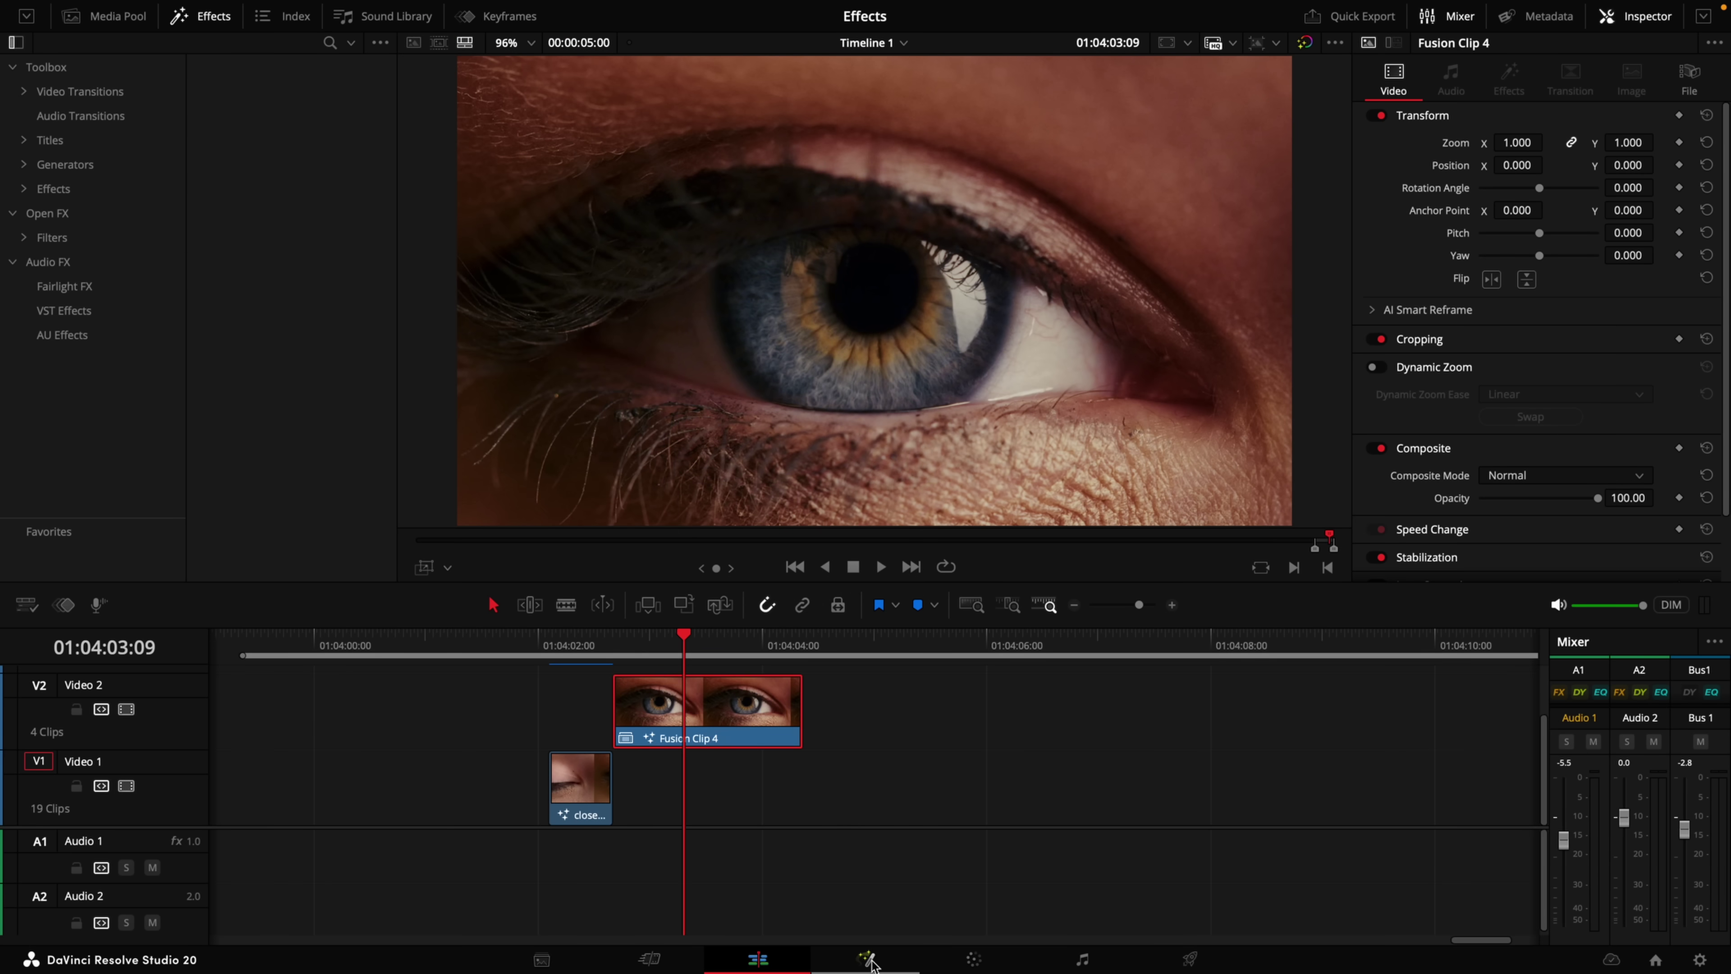
Open the eye clip in Fusion and cut out the pupil with an inverted ellipse mask shrunk to its size.
left_click(867, 960)
left_click(699, 598)
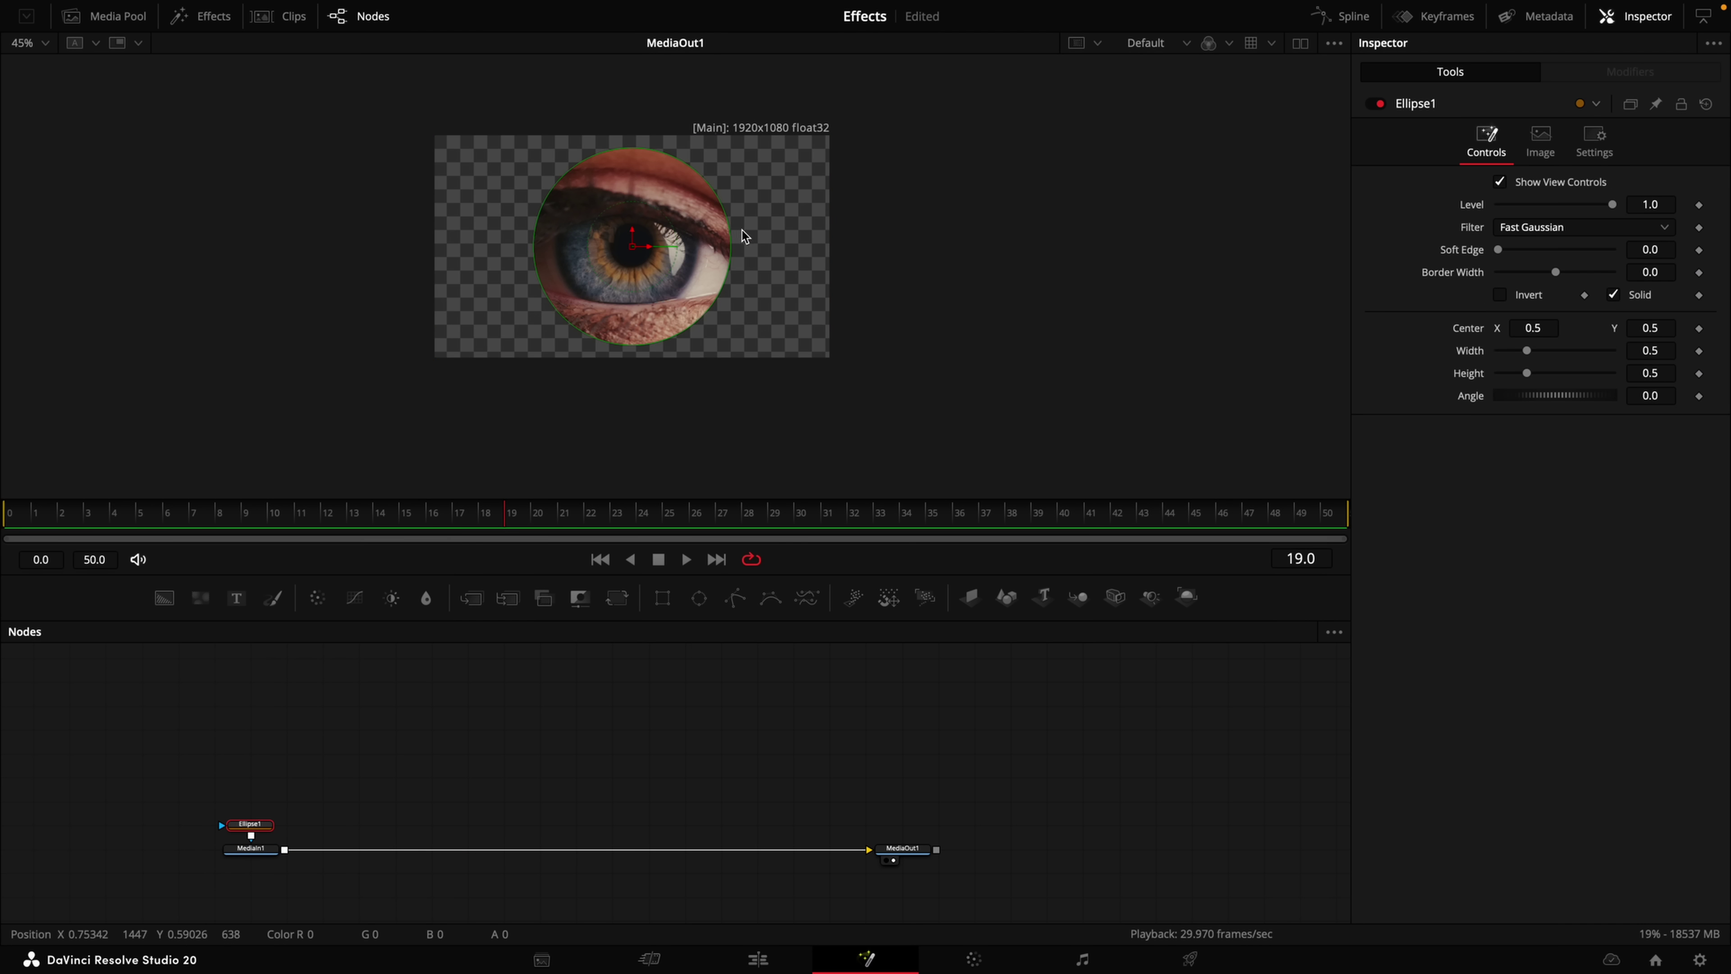
left_click_drag(731, 244, 657, 246)
left_click_drag(632, 147, 632, 220)
left_click(1501, 294)
Add an Image Plane 3D node after MediaIn1.
left_click(250, 849)
key("shift+space")
type("image")
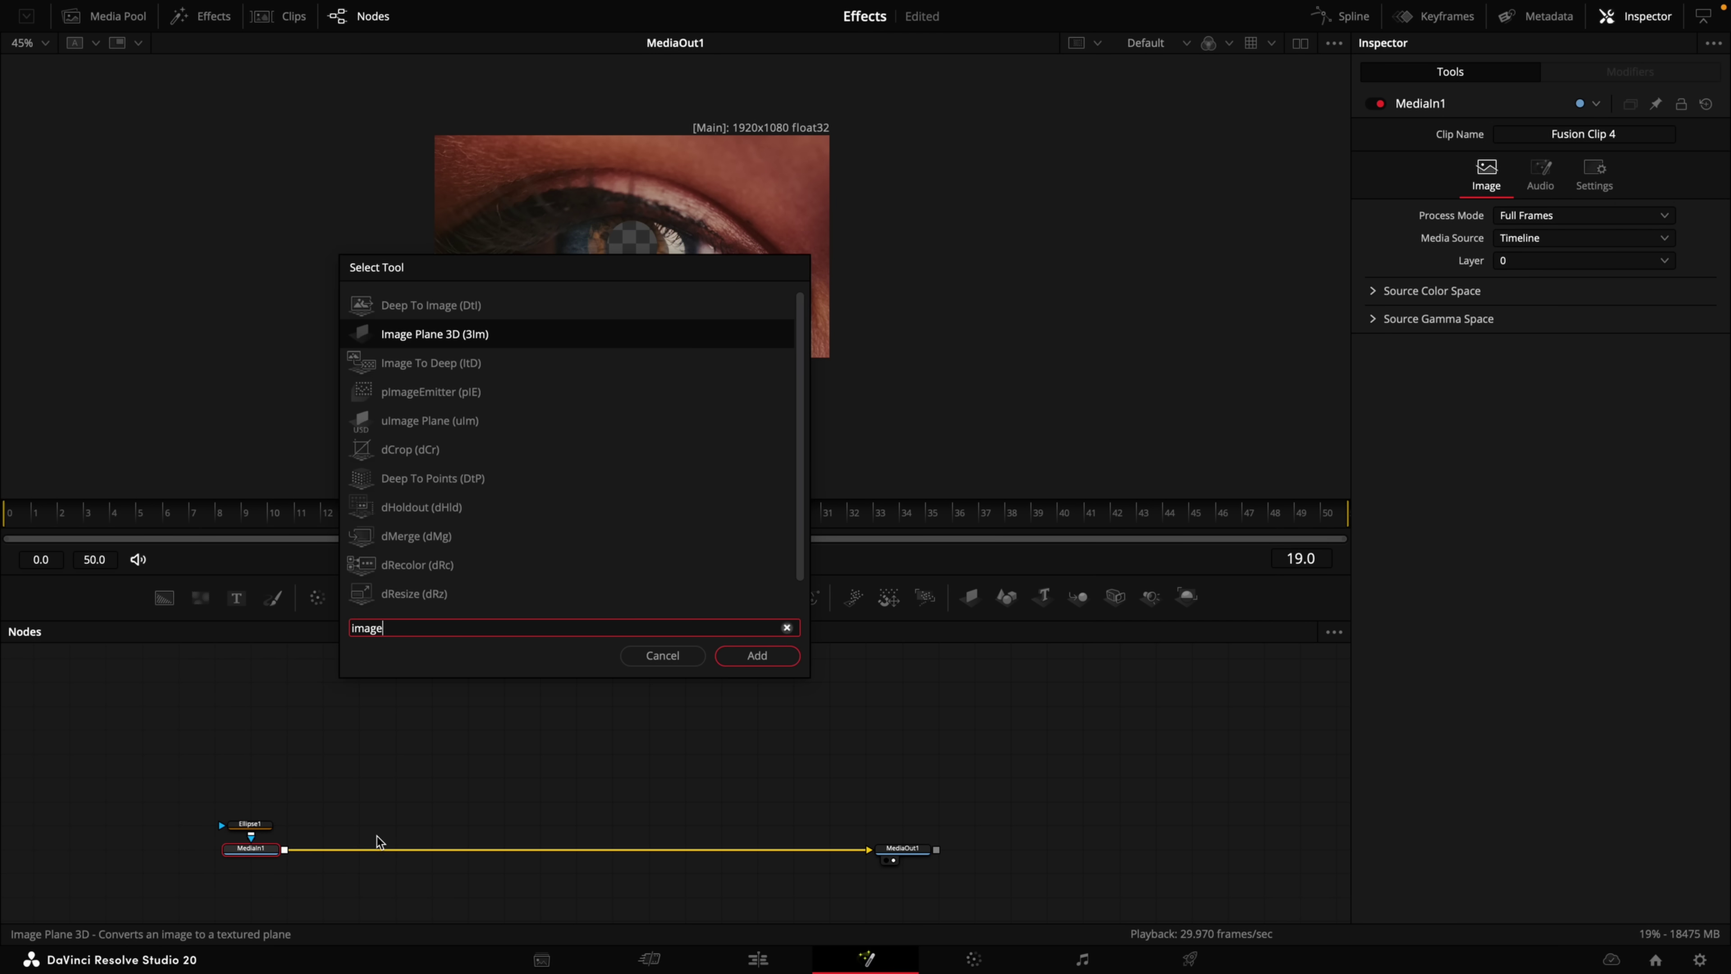
key("Return")
Chain Duplicate 3D, Merge 3D and Renderer 3D nodes after the image plane and connect a Camera 3D to the merge.
key("shift+space")
type("dupl")
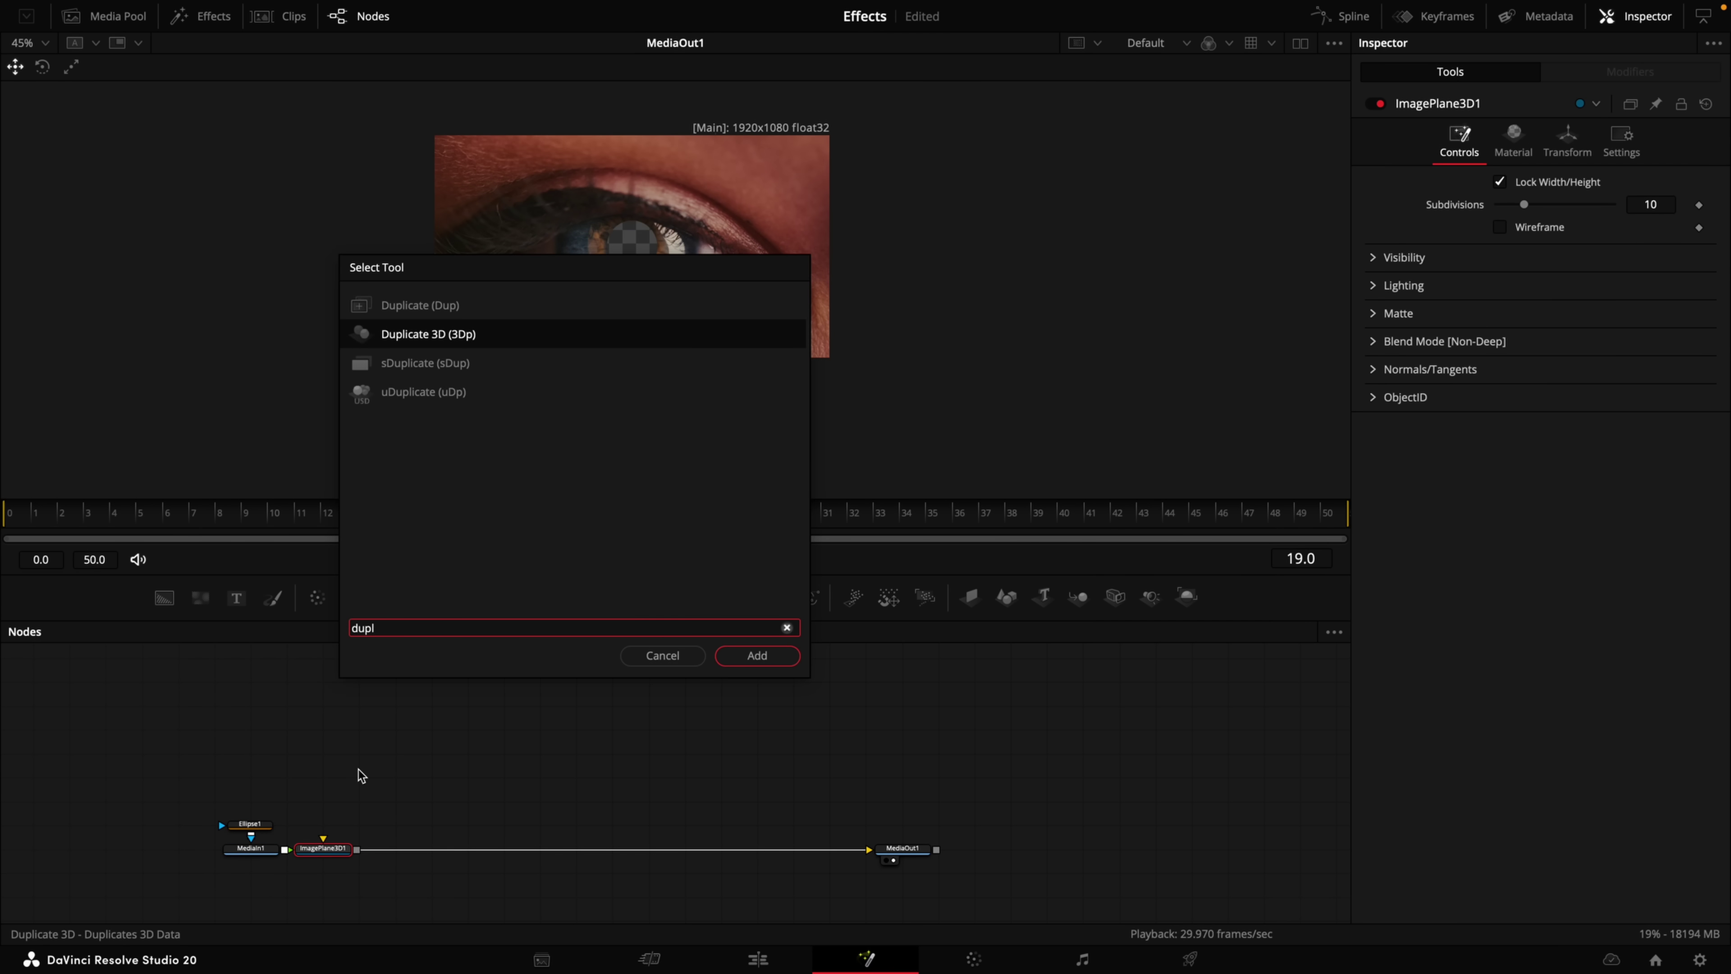
key("Return")
type("merge")
key("Return")
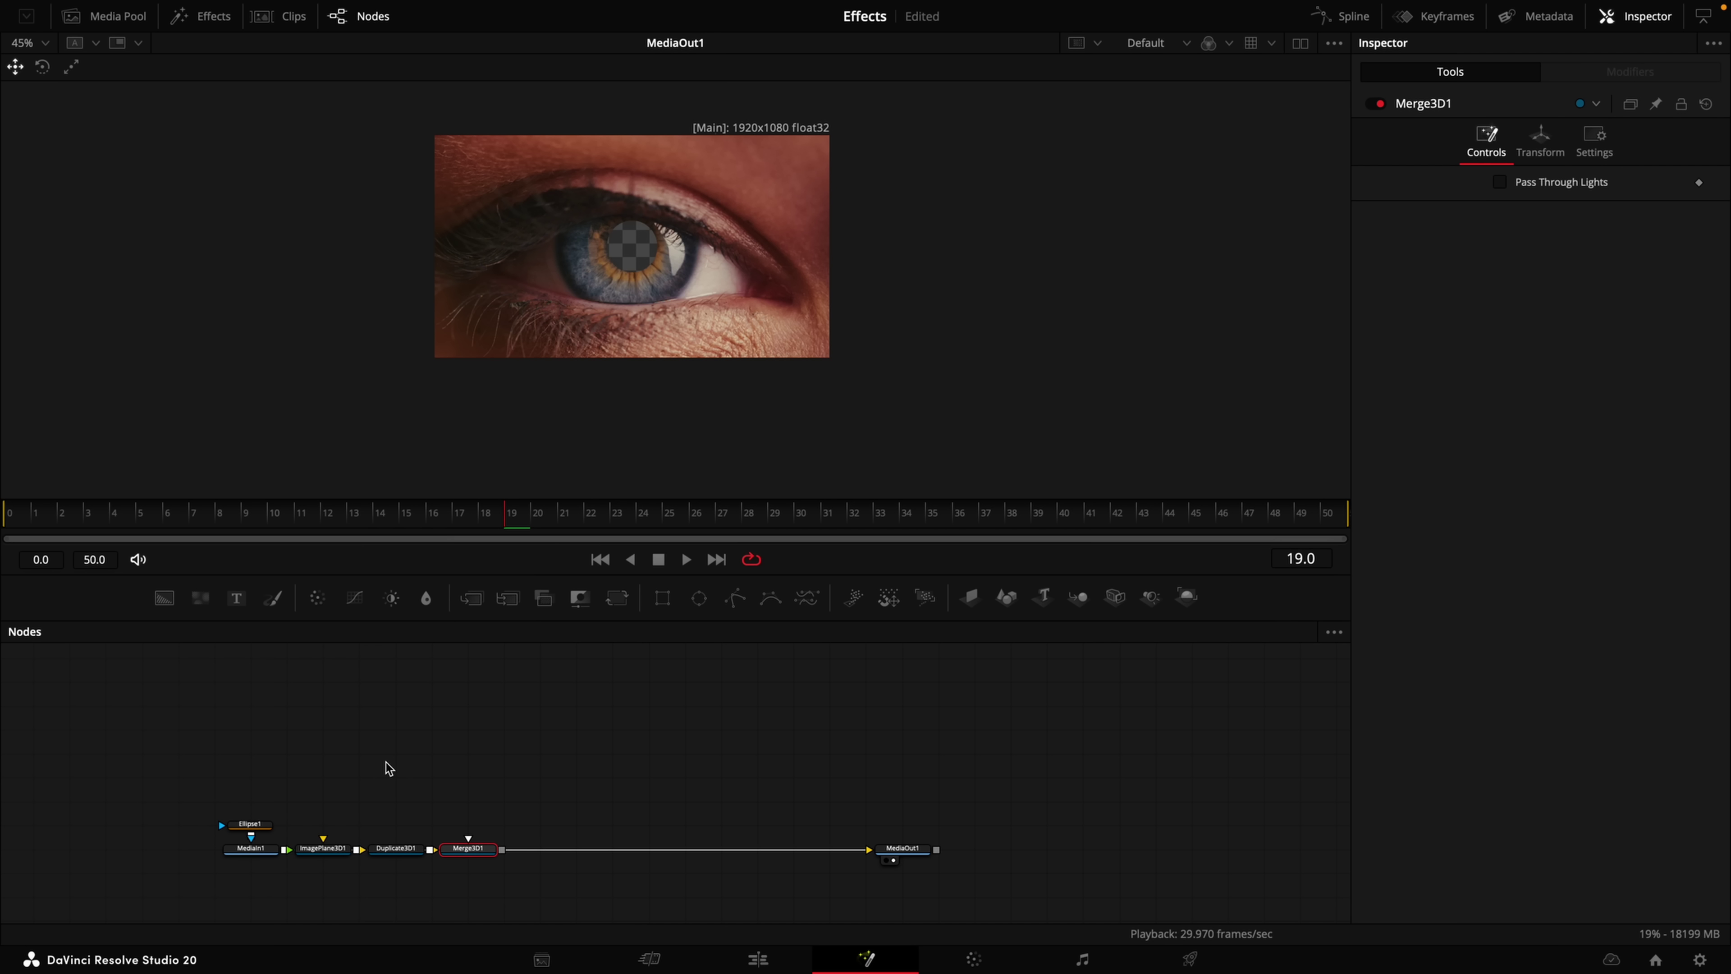
left_click(476, 853)
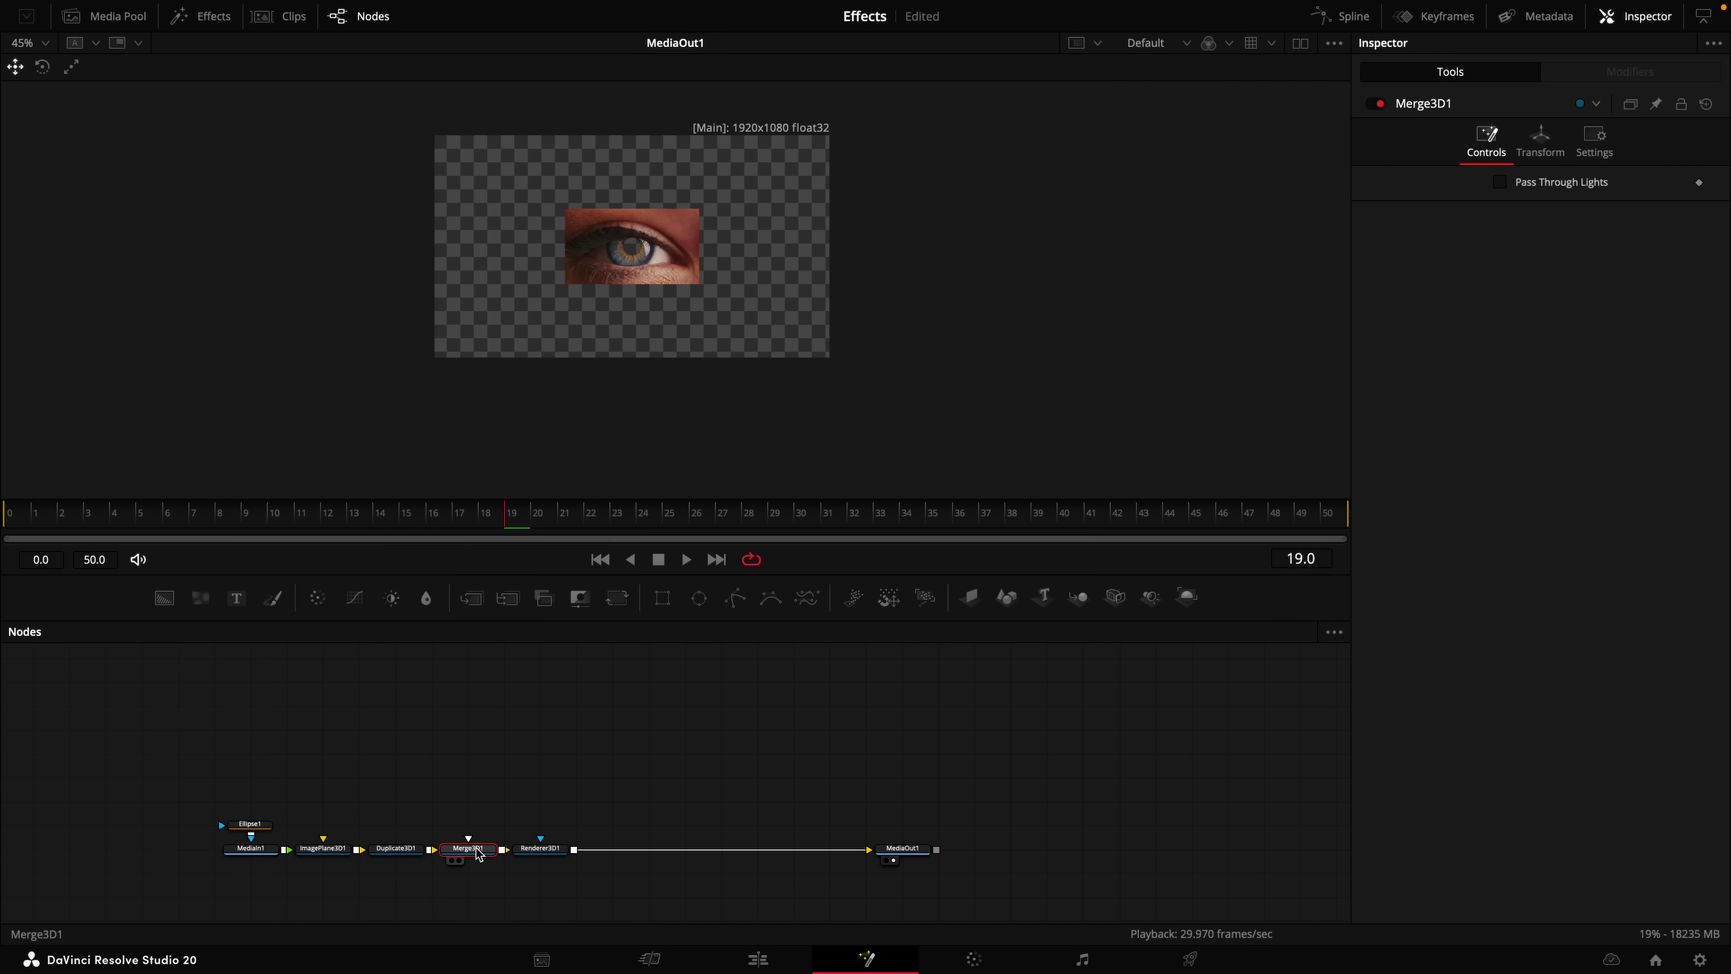
left_click(1114, 597)
Move ImagePlane3D1 back along Z until the eye fills the camera frame.
left_click(319, 850)
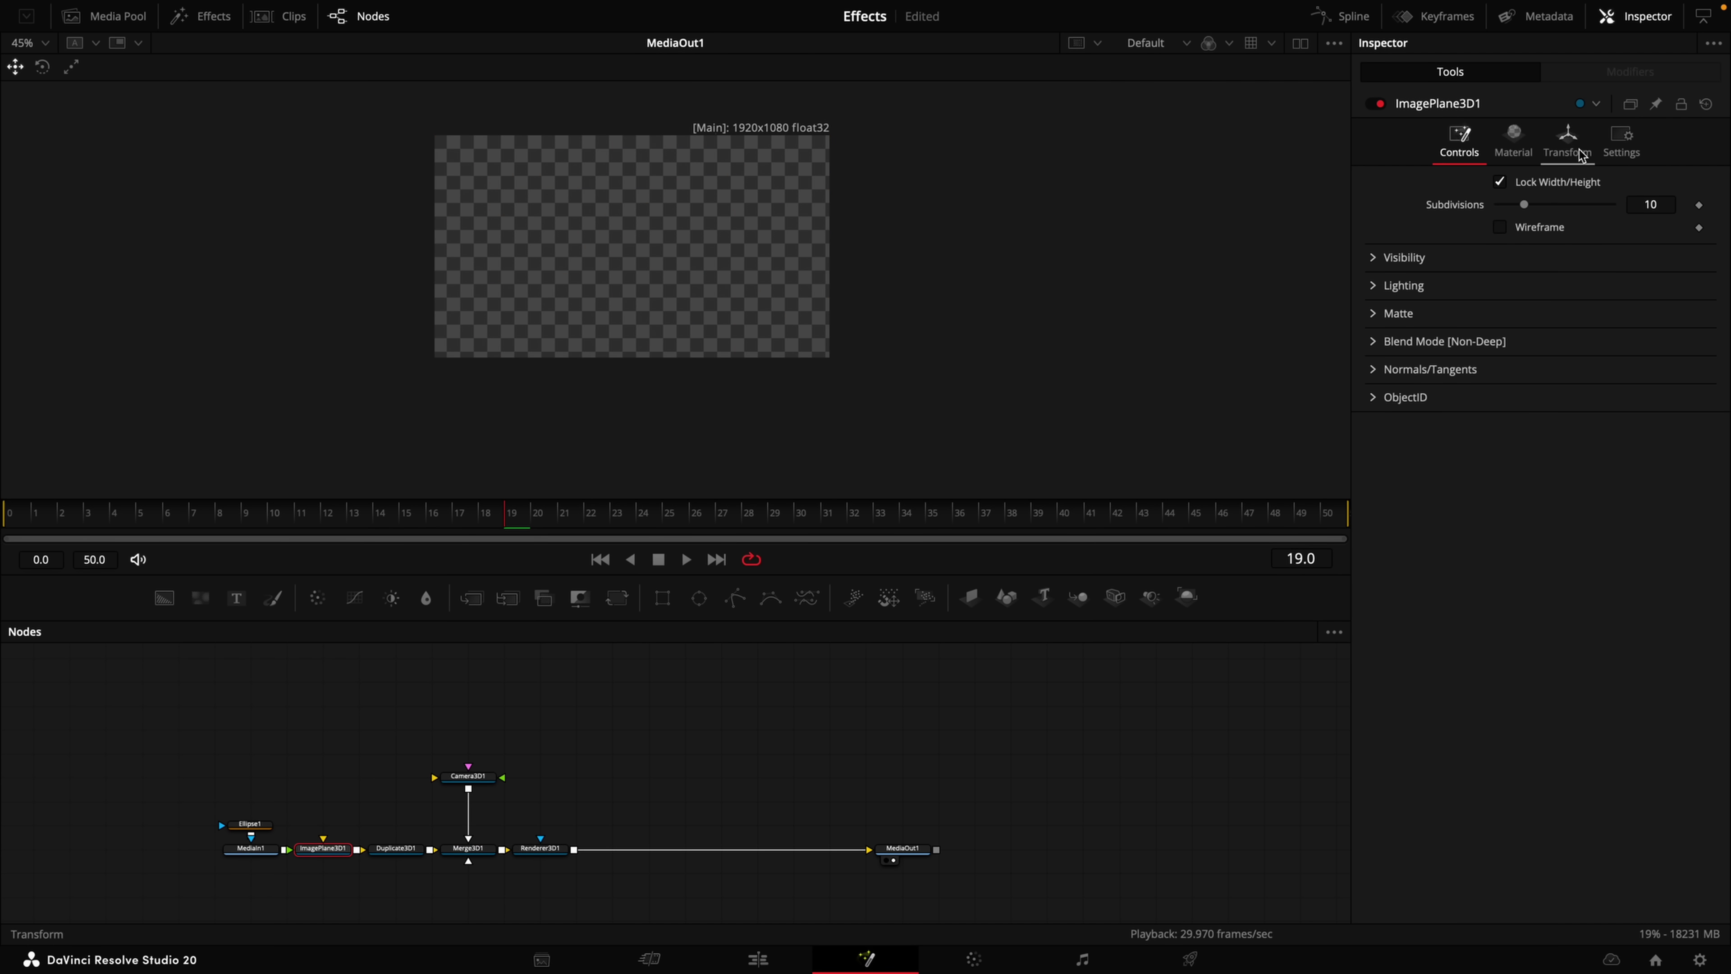
left_click(1568, 139)
left_click_drag(1650, 247, 1514, 284)
Set the last copy of Duplicate3D1 to 10 and offset the copies along Z so they show through the pupil.
left_click(398, 848)
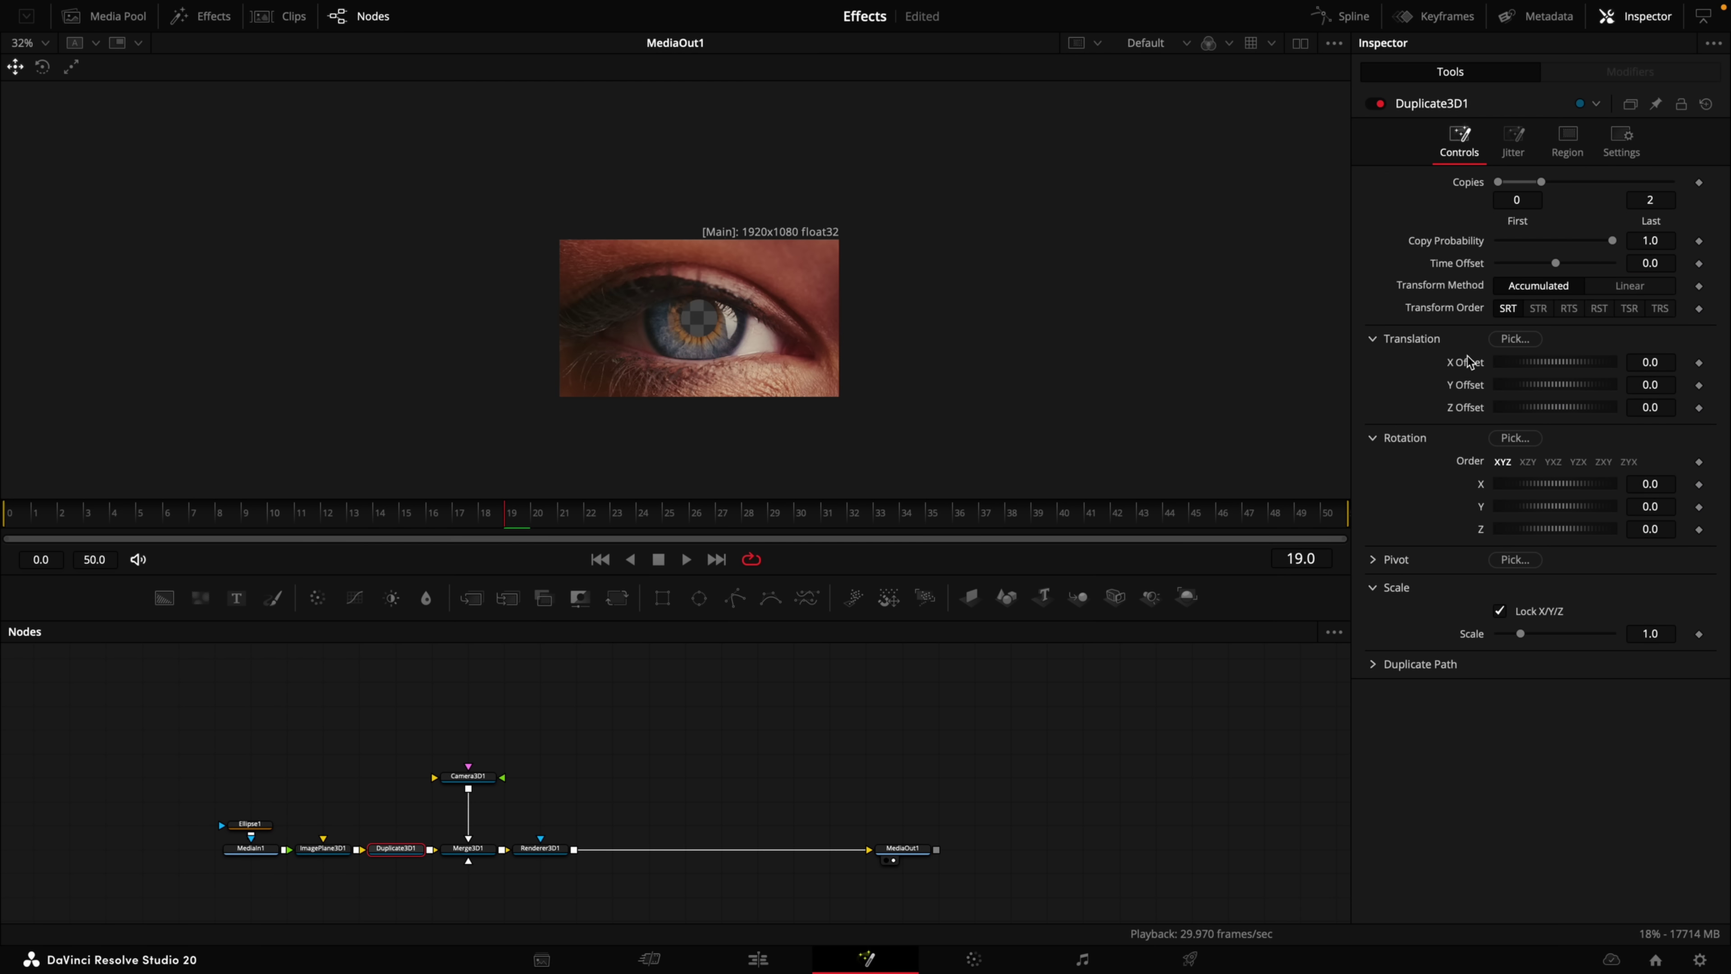
left_click(1673, 198)
type("1")
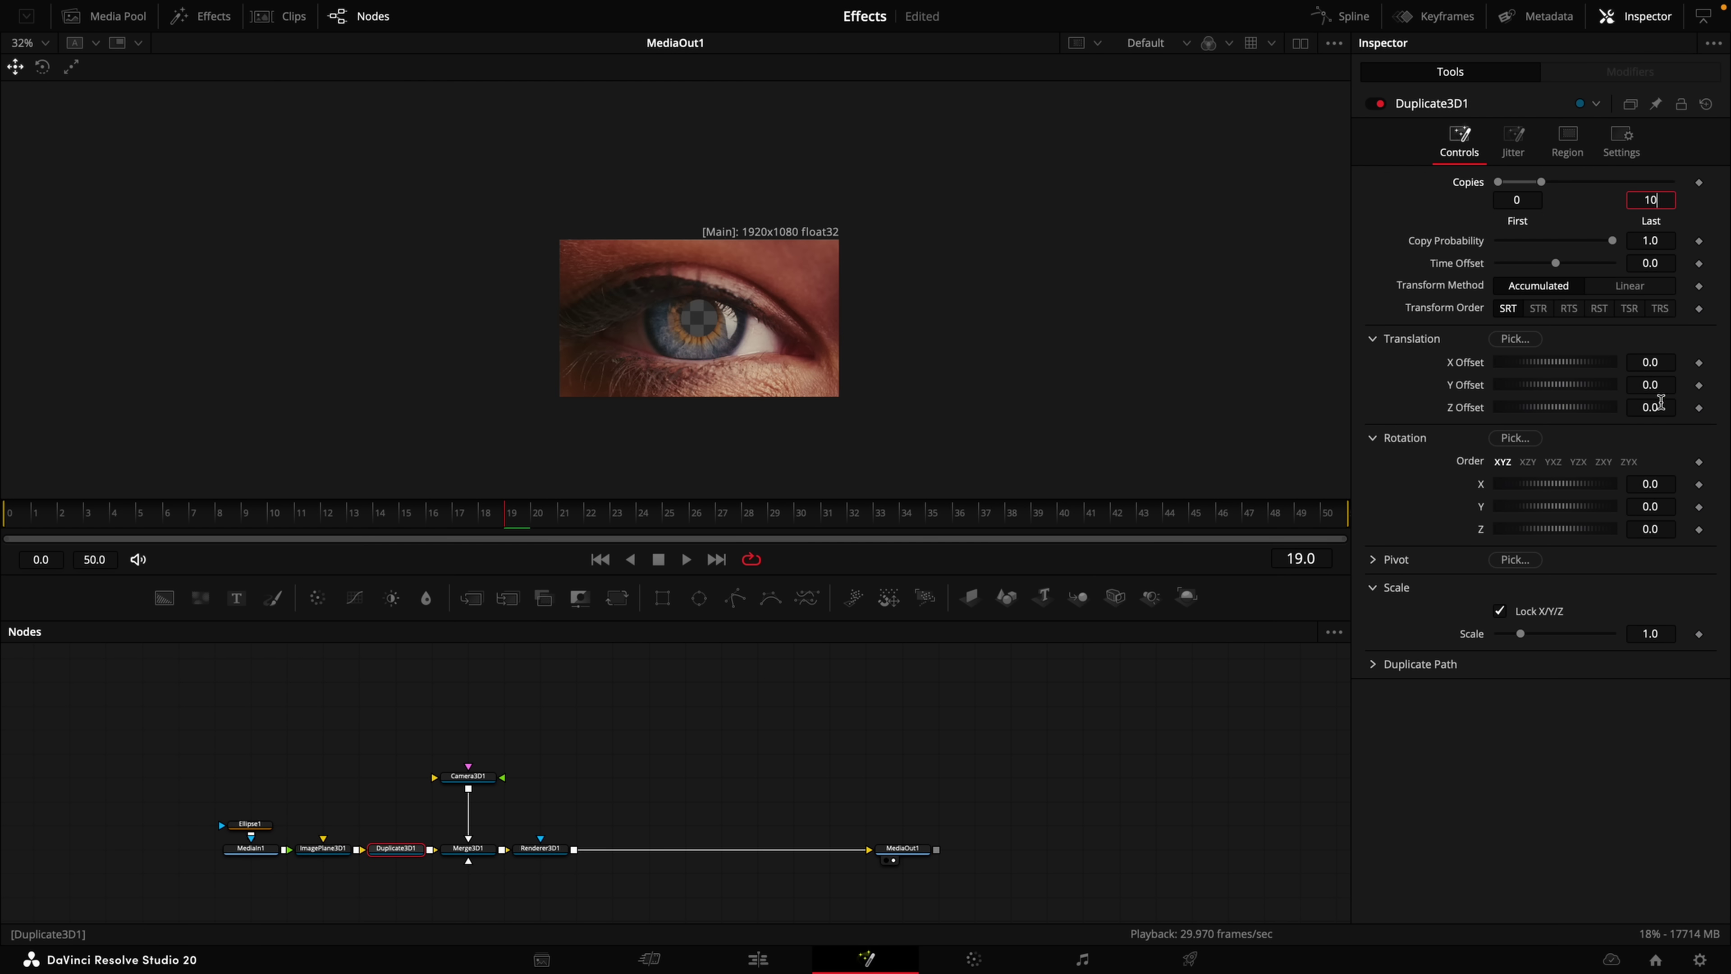
type("0")
left_click(1666, 405)
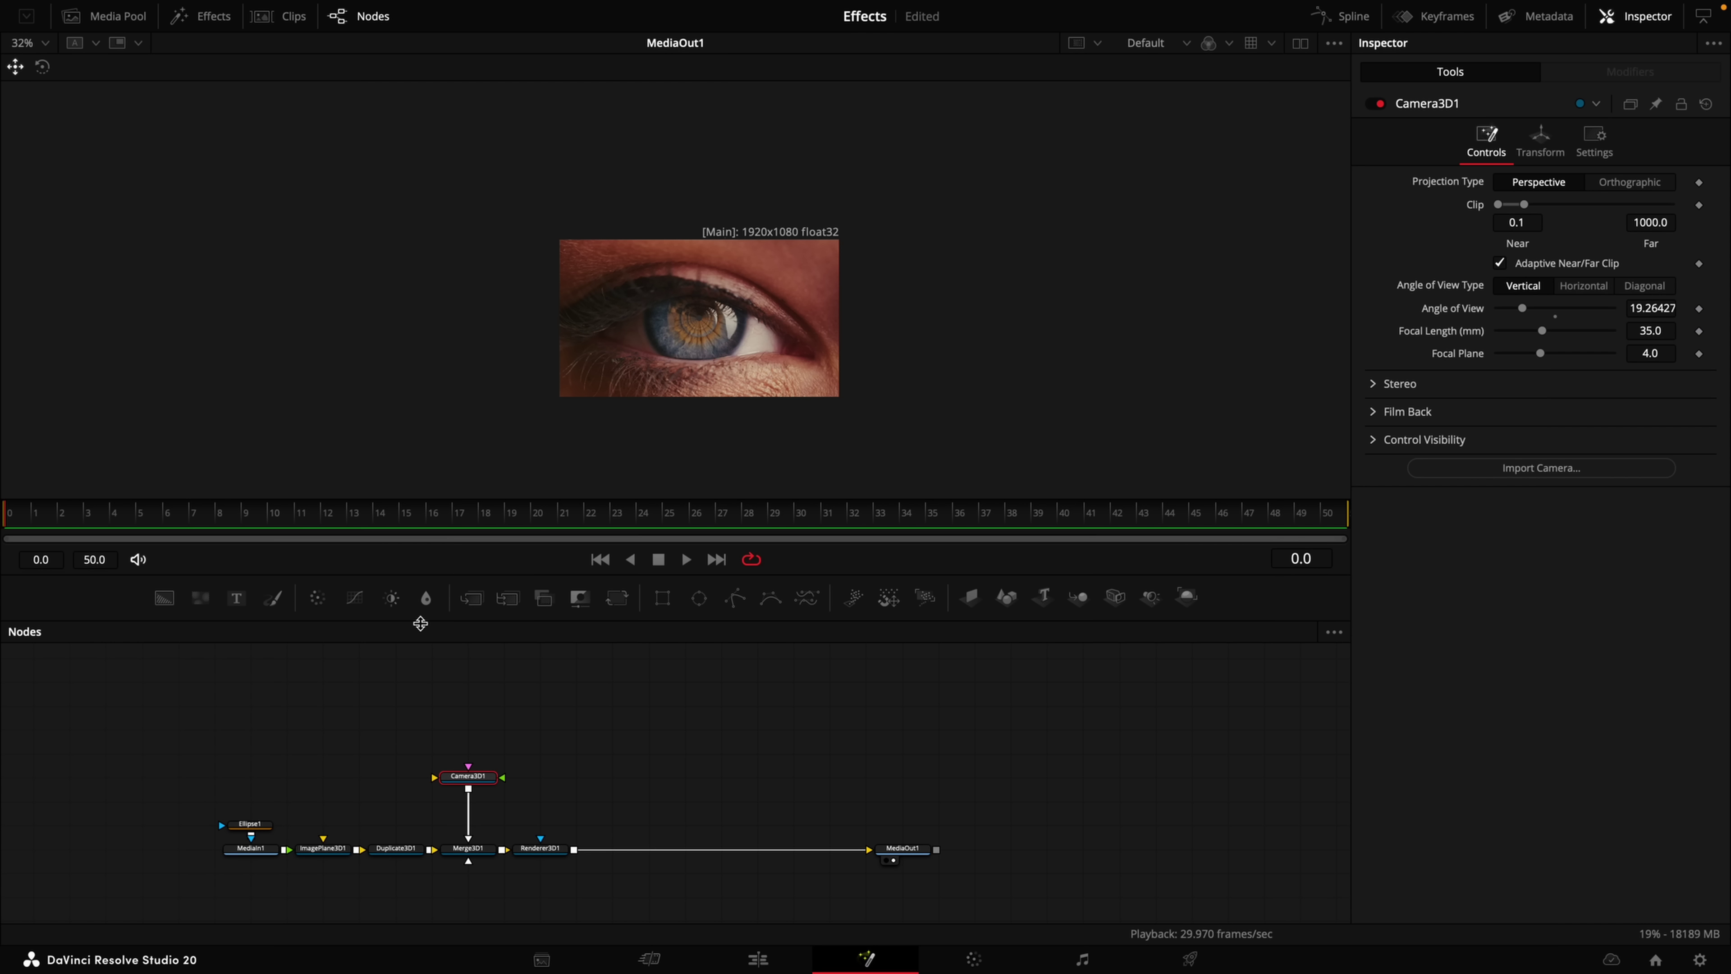
Keyframe the camera's Z translation from 0.0 at frame 0 to about -10.43 at frame 50, then select the renderer node.
left_click(1542, 146)
left_click(1699, 248)
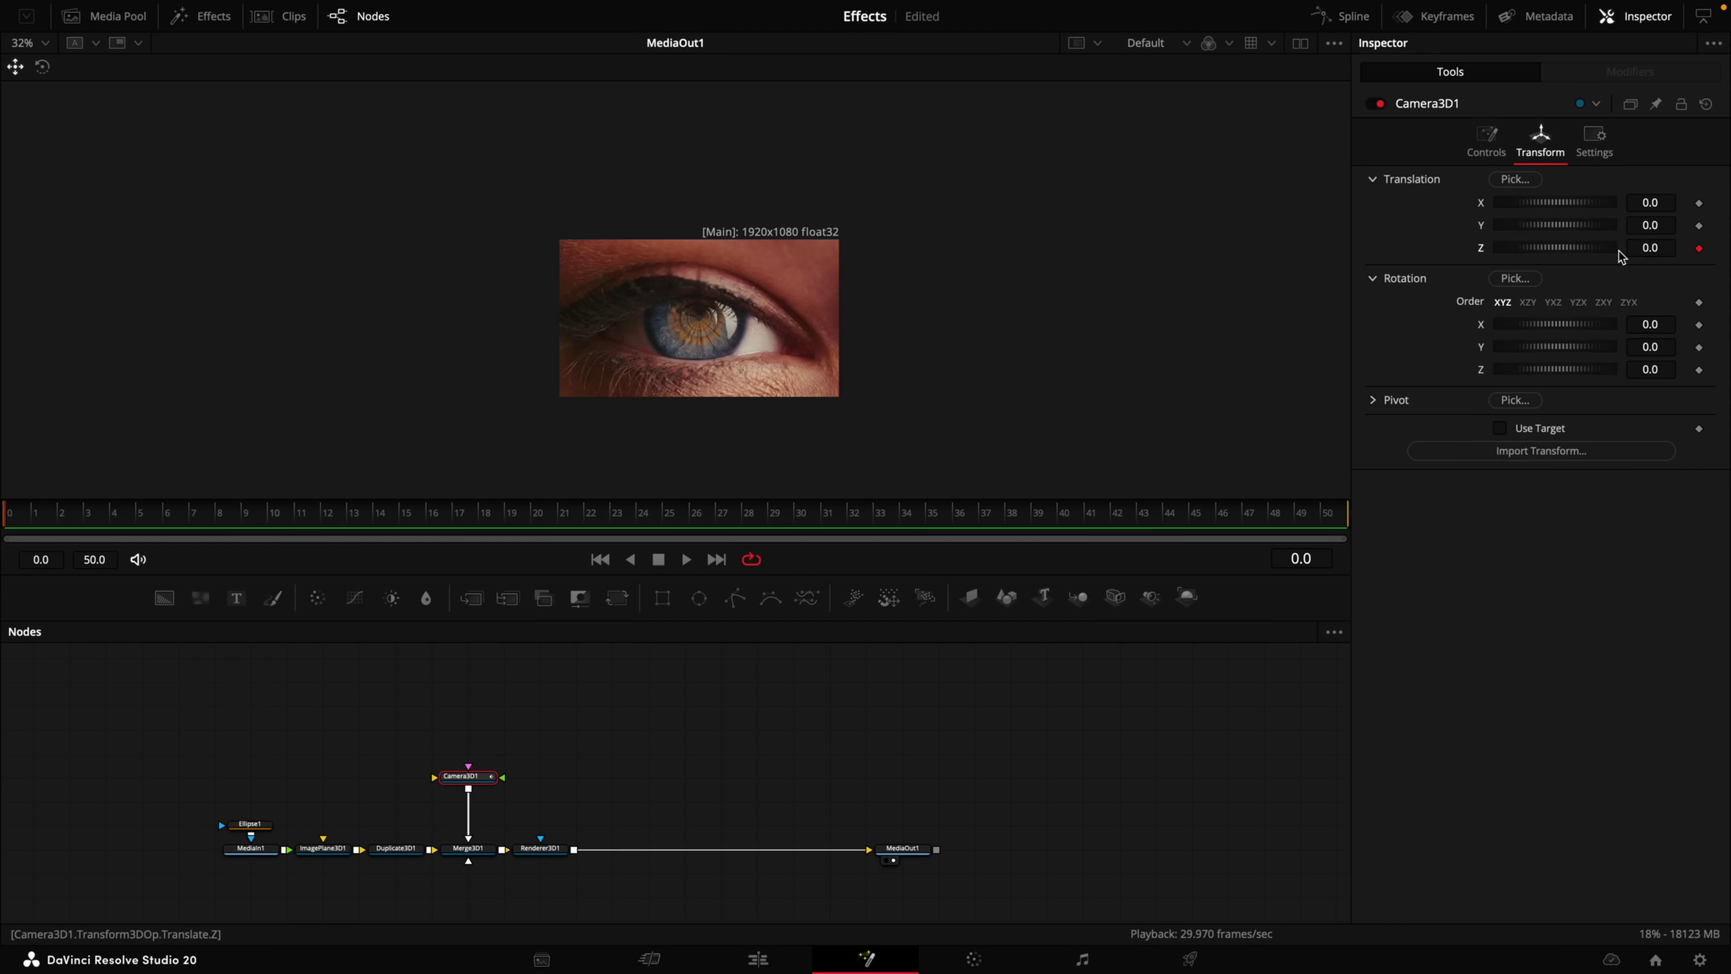
key("End")
left_click_drag(1534, 249, 1498, 265)
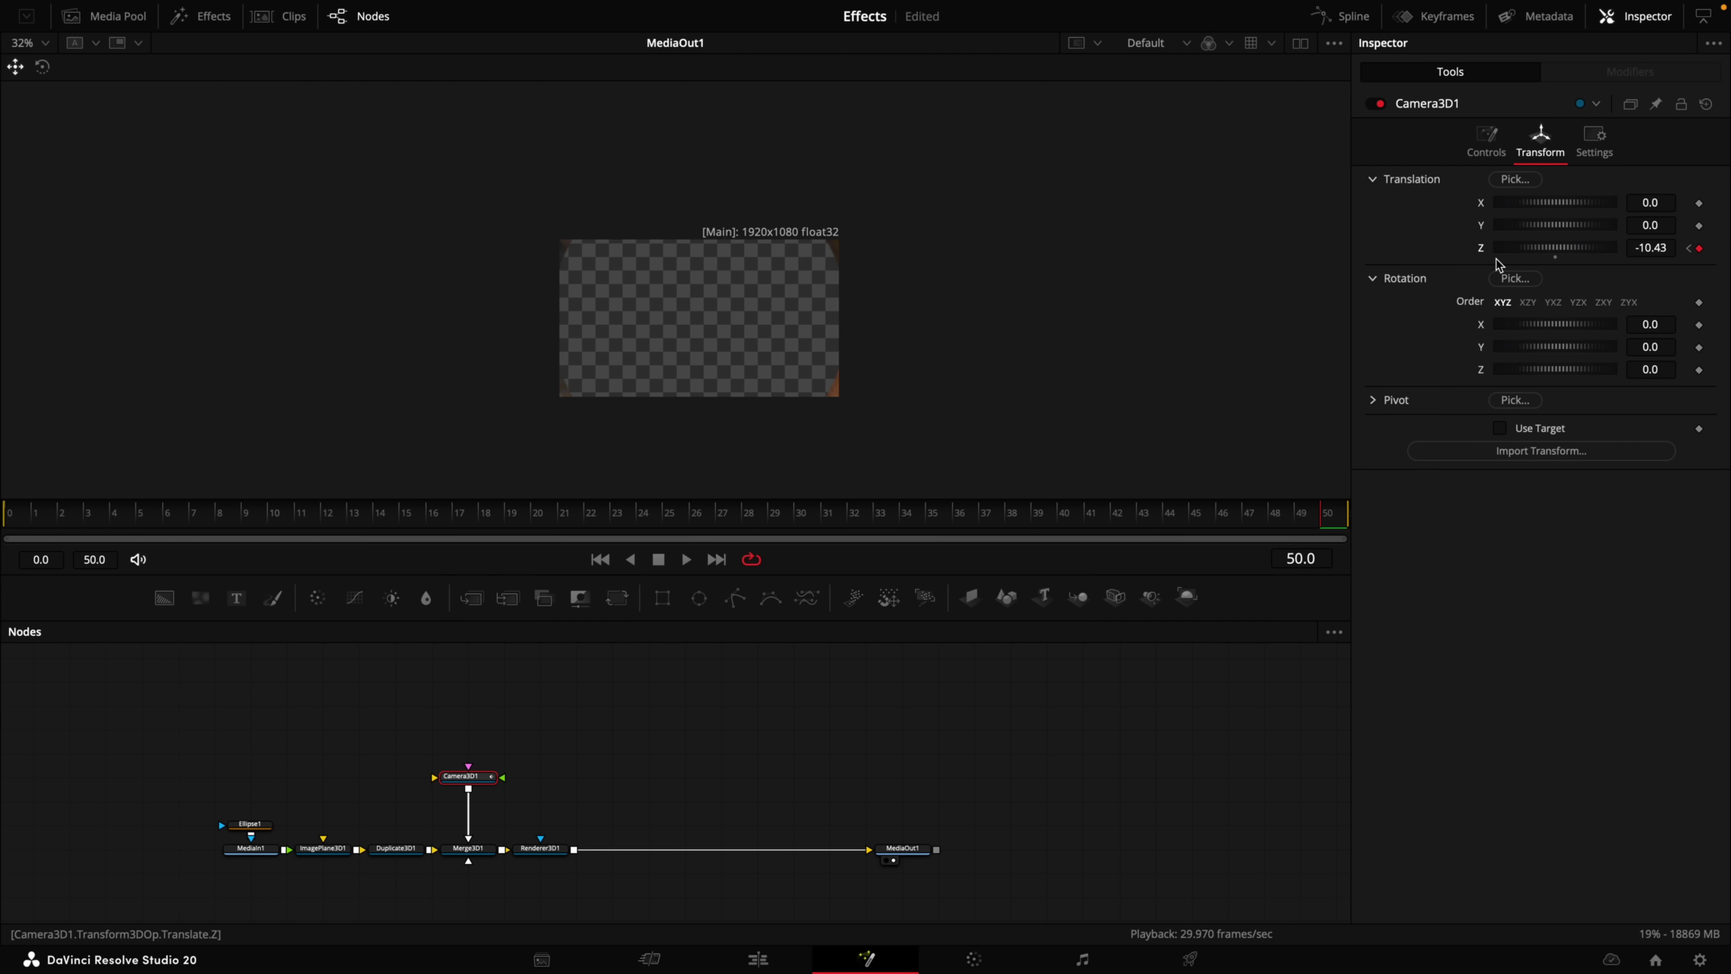
left_click(540, 847)
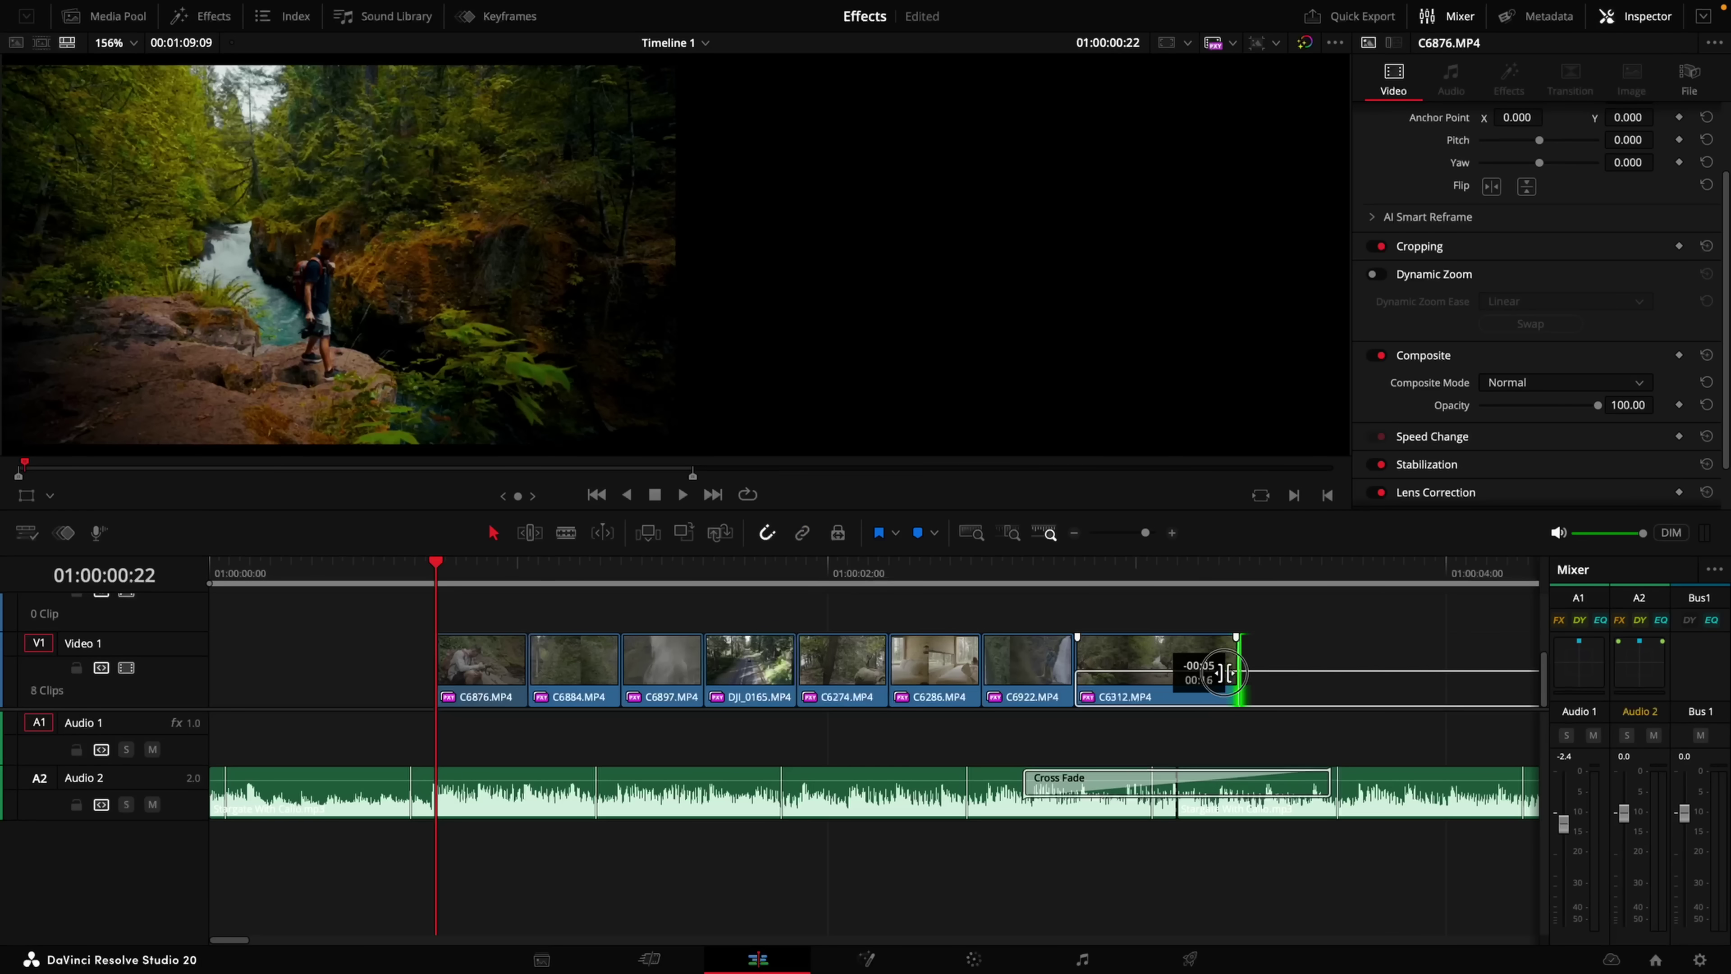
Shorten the last clip, C6312.MP4, and enable Dynamic Zoom with its direction swapped on all the clips in the sequence.
left_click_drag(1237, 677, 1166, 677)
left_click_drag(1360, 636, 310, 674)
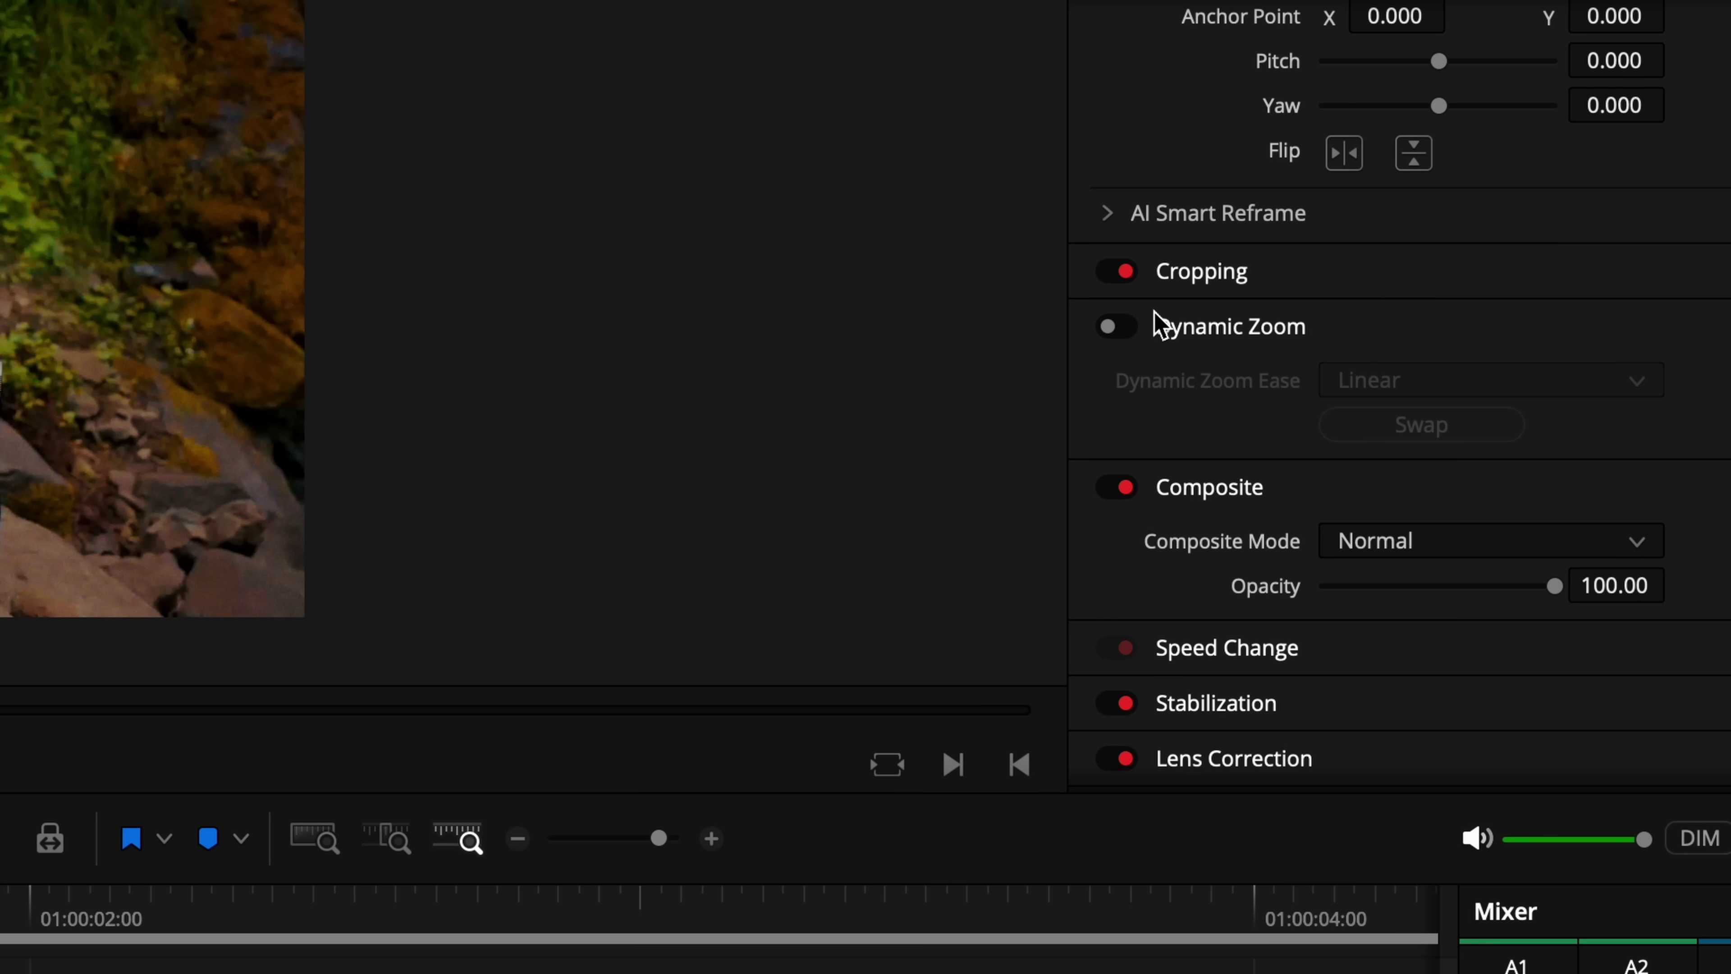
left_click(1118, 327)
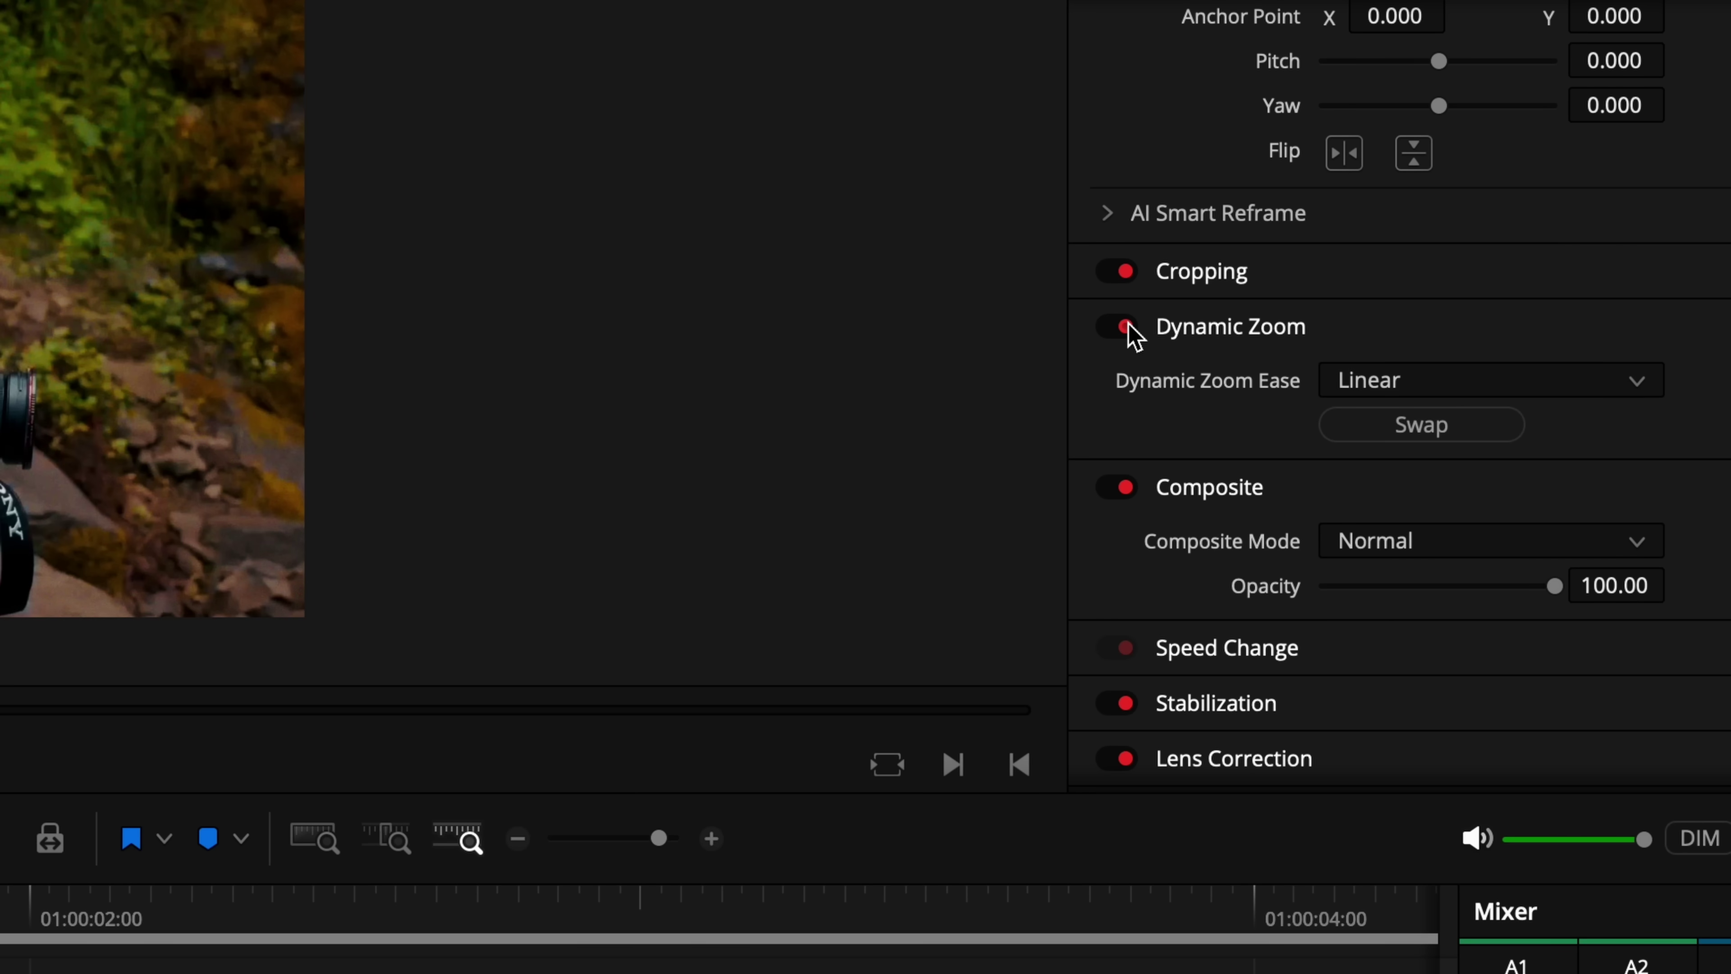
left_click(1419, 425)
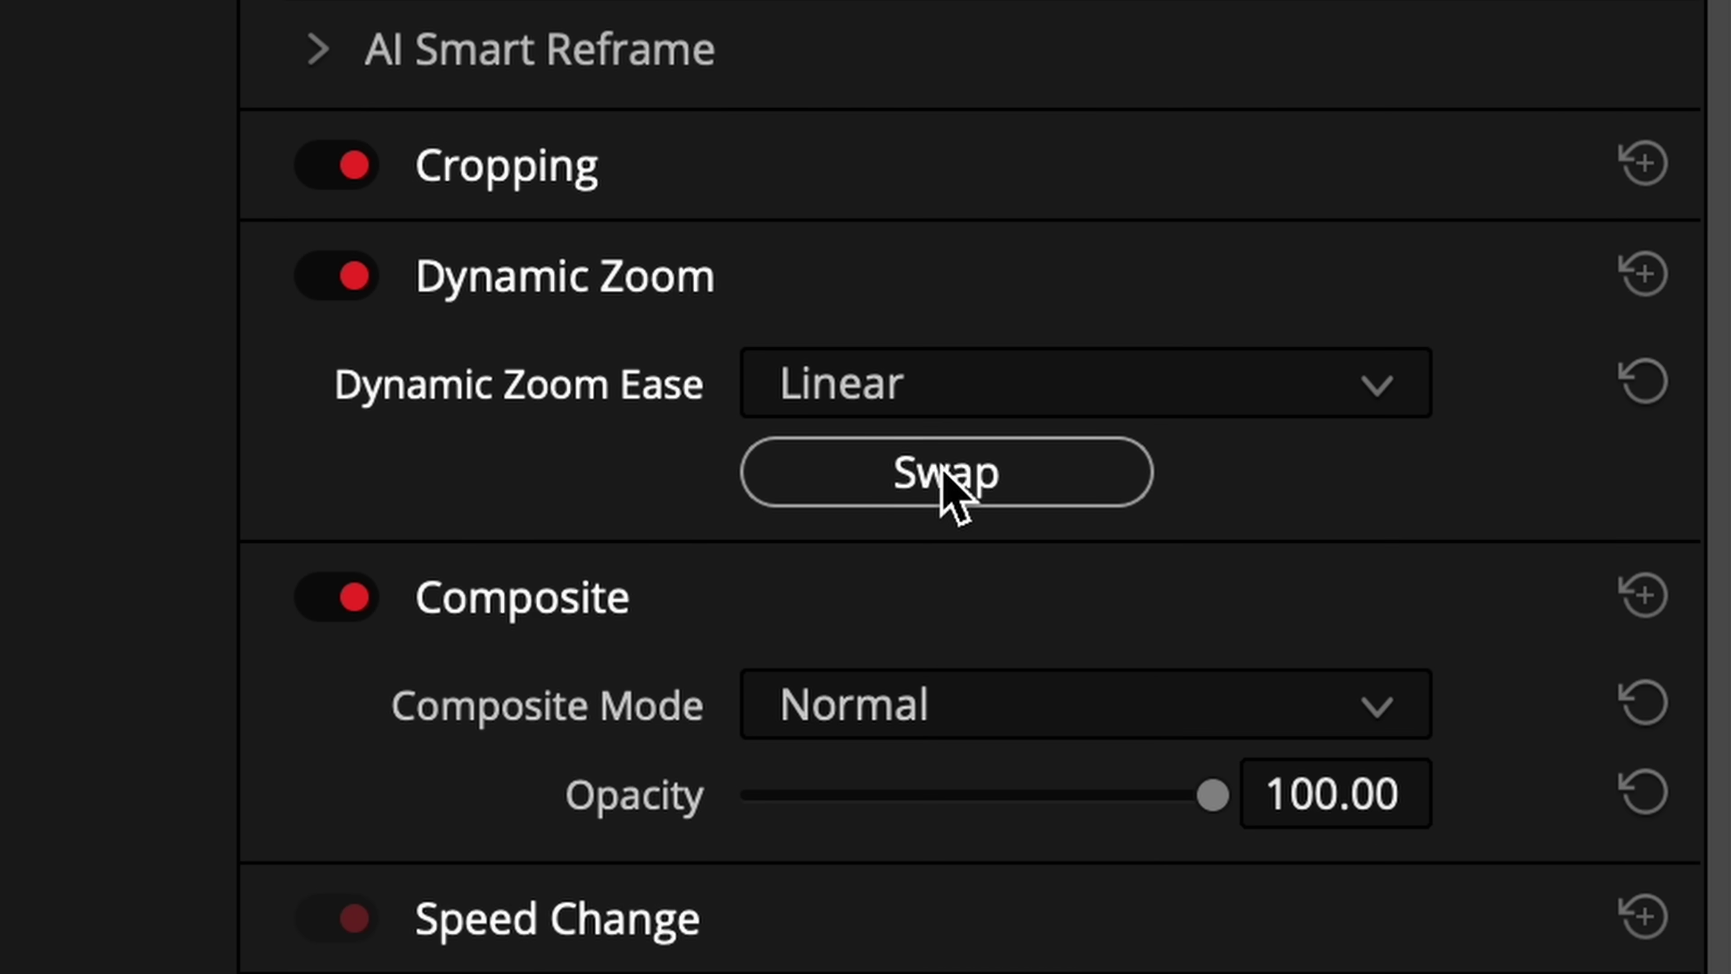
Duplicate the tire-swing clip 20210525_A7Siii0536.MP4 onto Video 2 and open the Color page for grading.
left_click(819, 743)
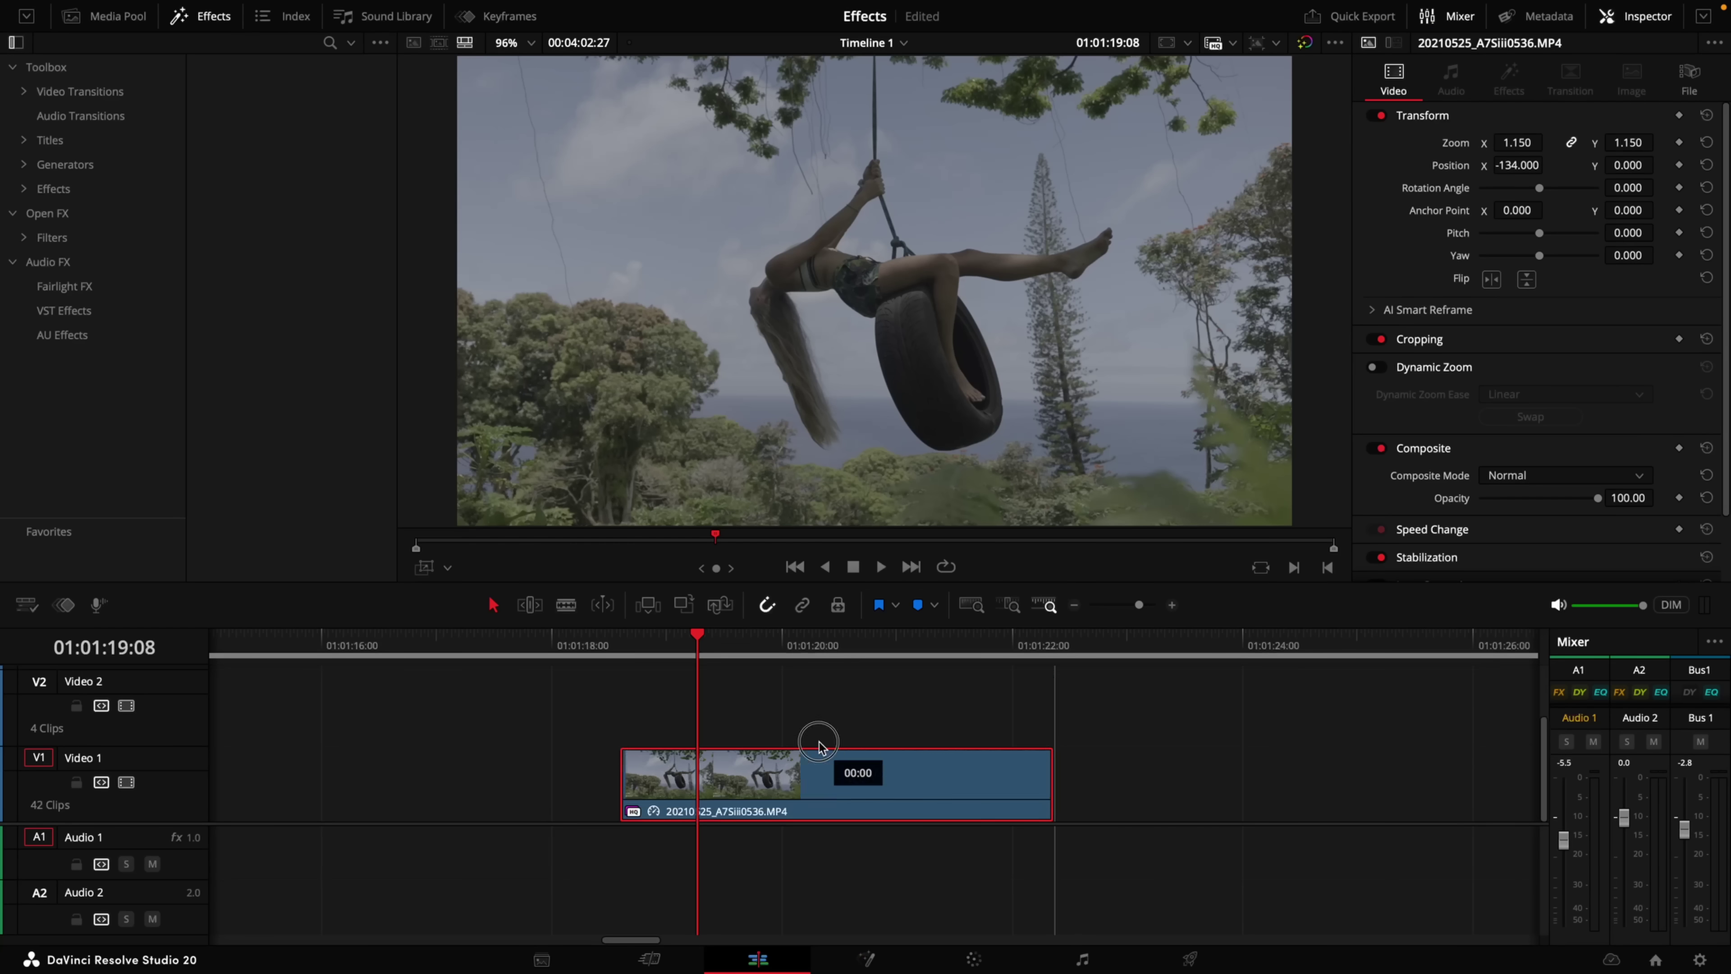
left_click_drag(819, 743, 820, 716)
left_click(977, 959)
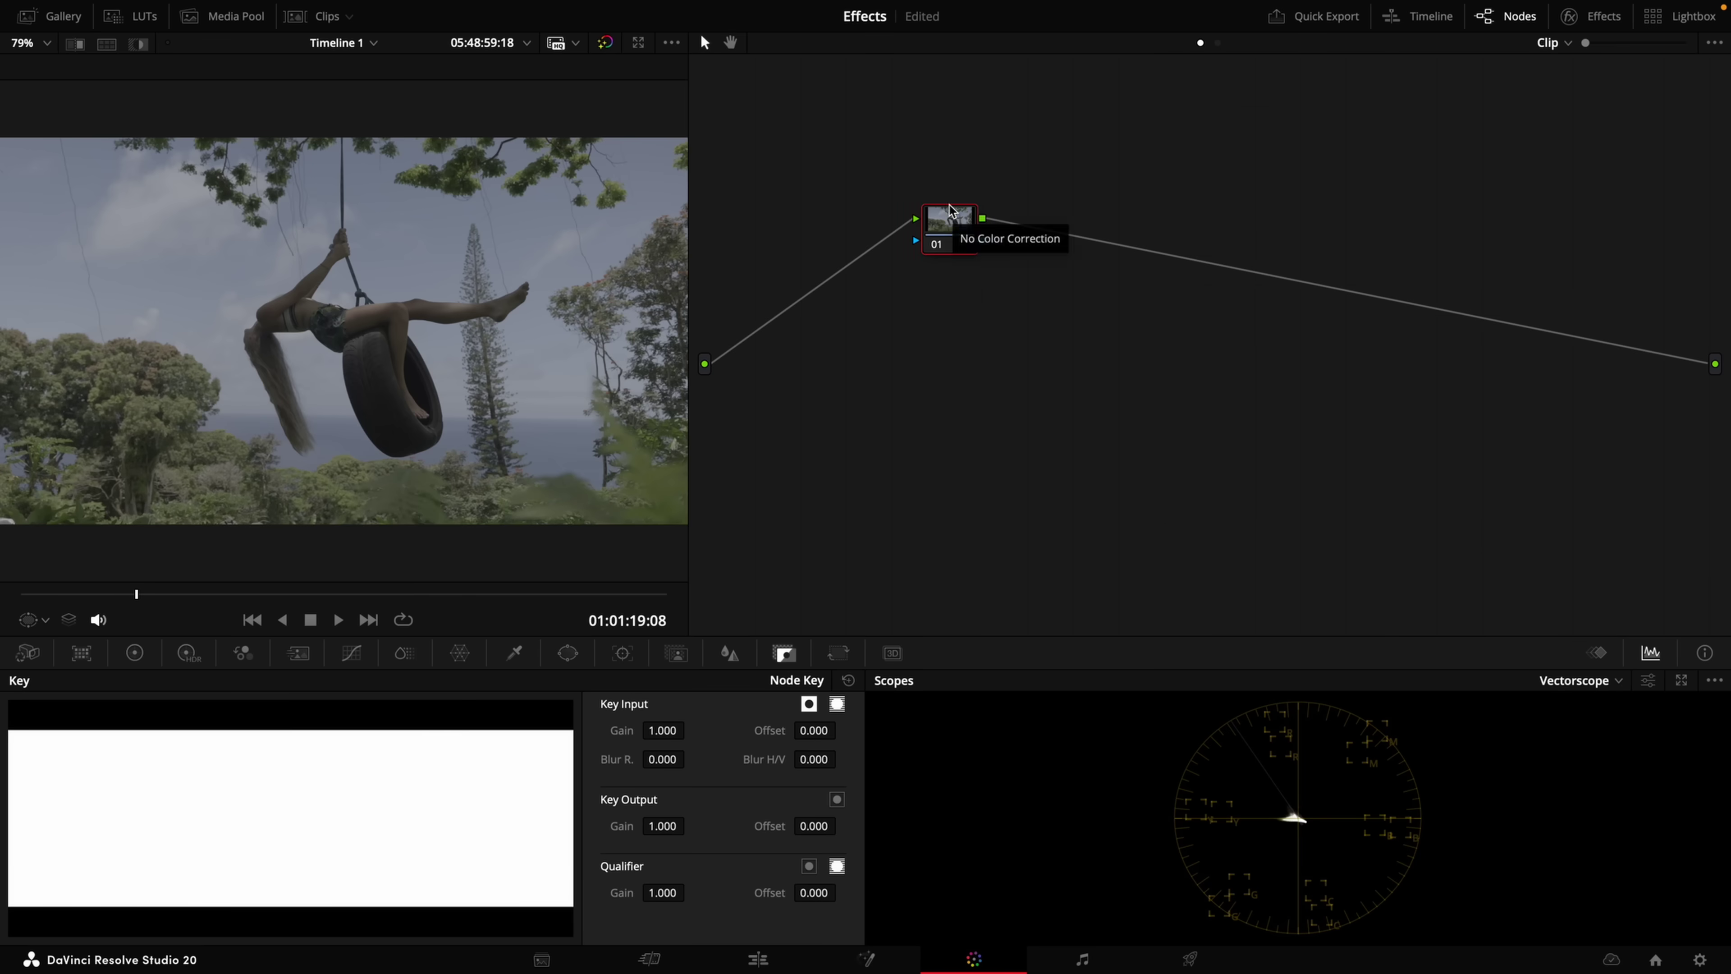
Trim the start of the duplicate swing clip to about its middle and move it down onto Video 1 over the original.
left_click_drag(624, 703, 886, 740)
left_click_drag(886, 740, 886, 777)
Apply a video transition to the cut between the two swing clips on Video 1.
left_click(58, 97)
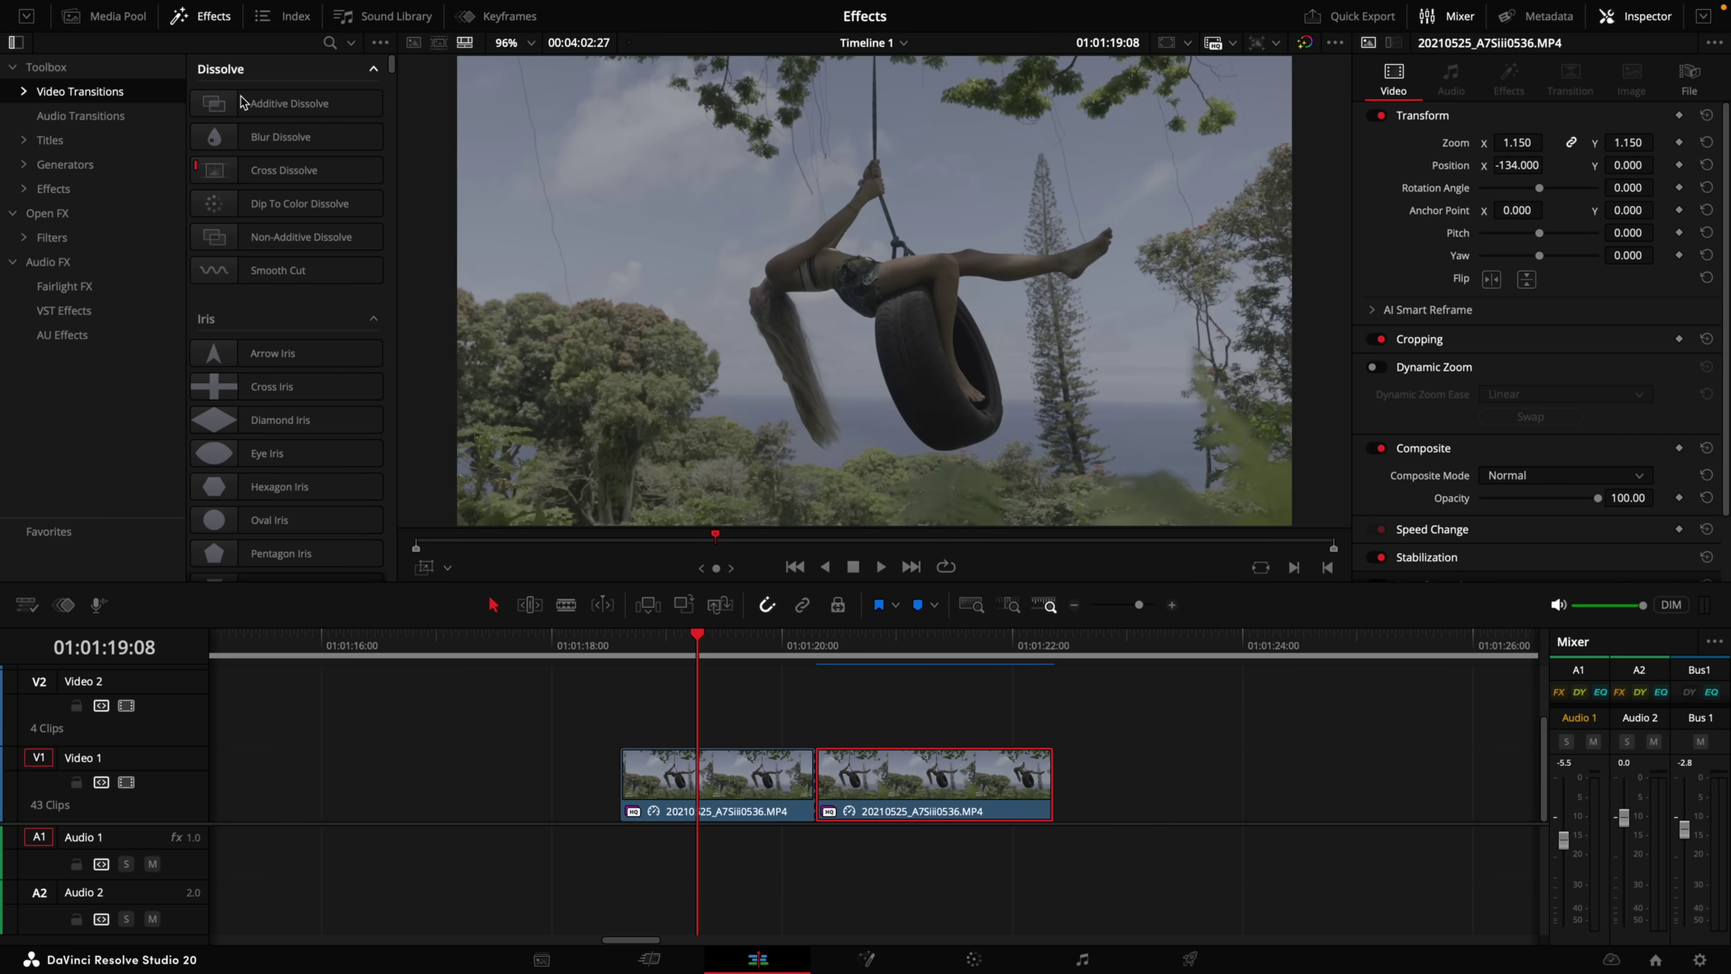
scroll(286, 307, "down", 10)
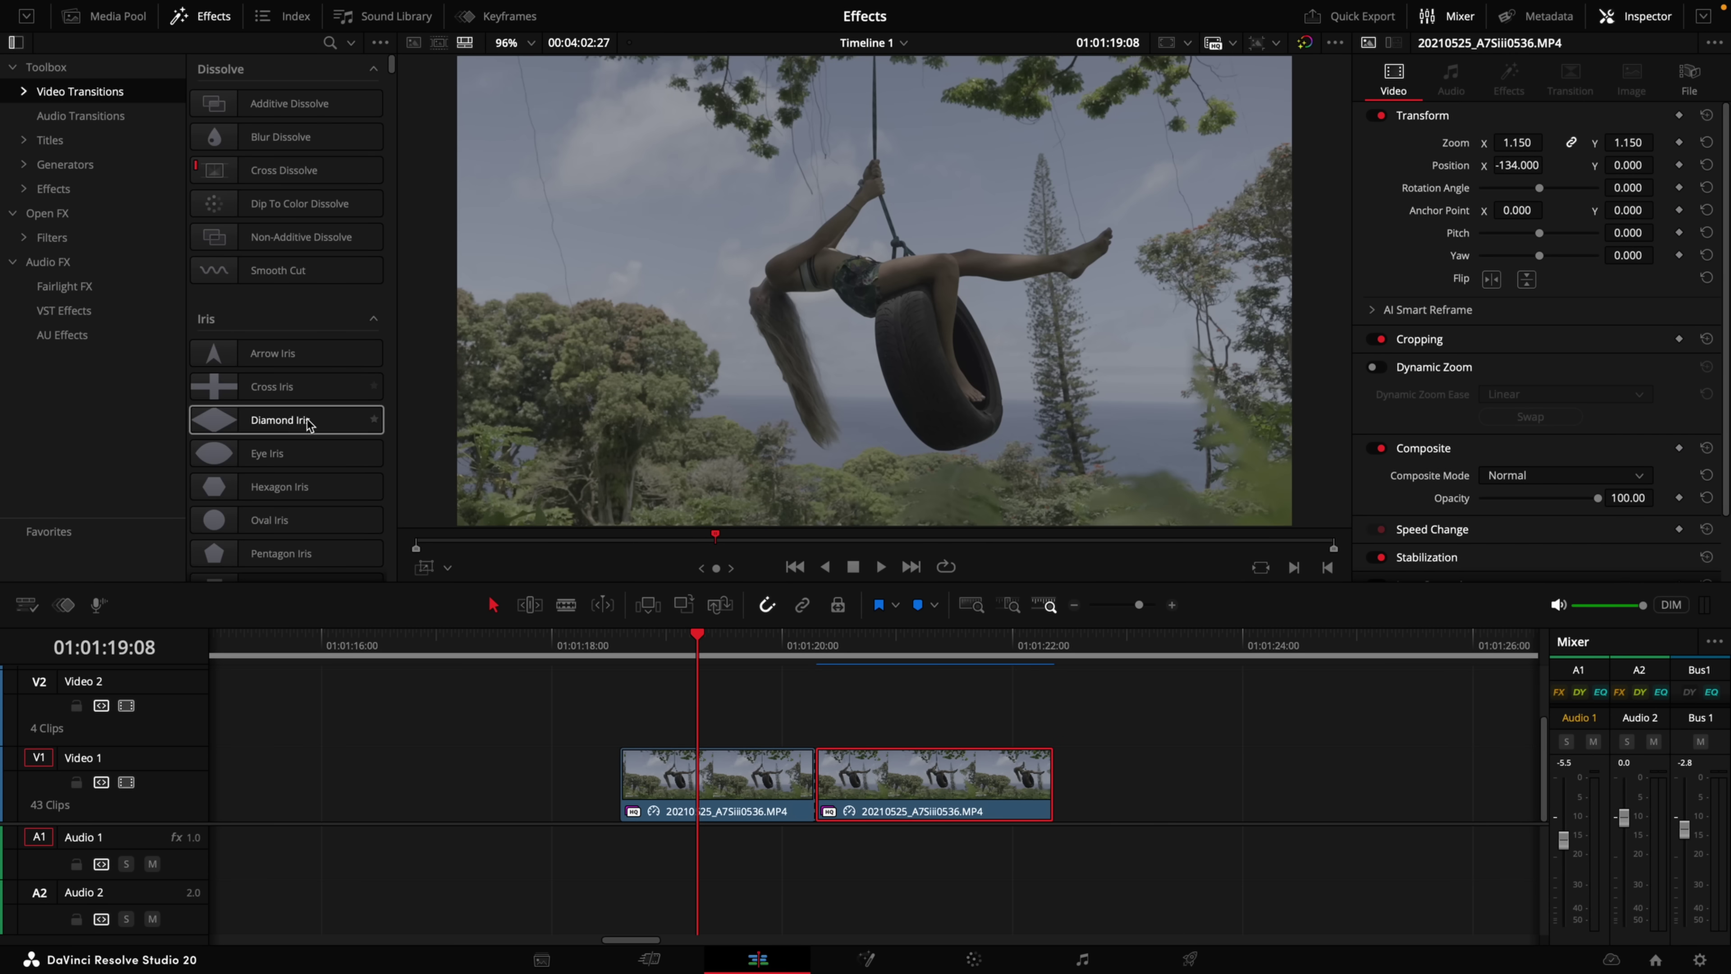
left_click_drag(276, 339, 811, 767)
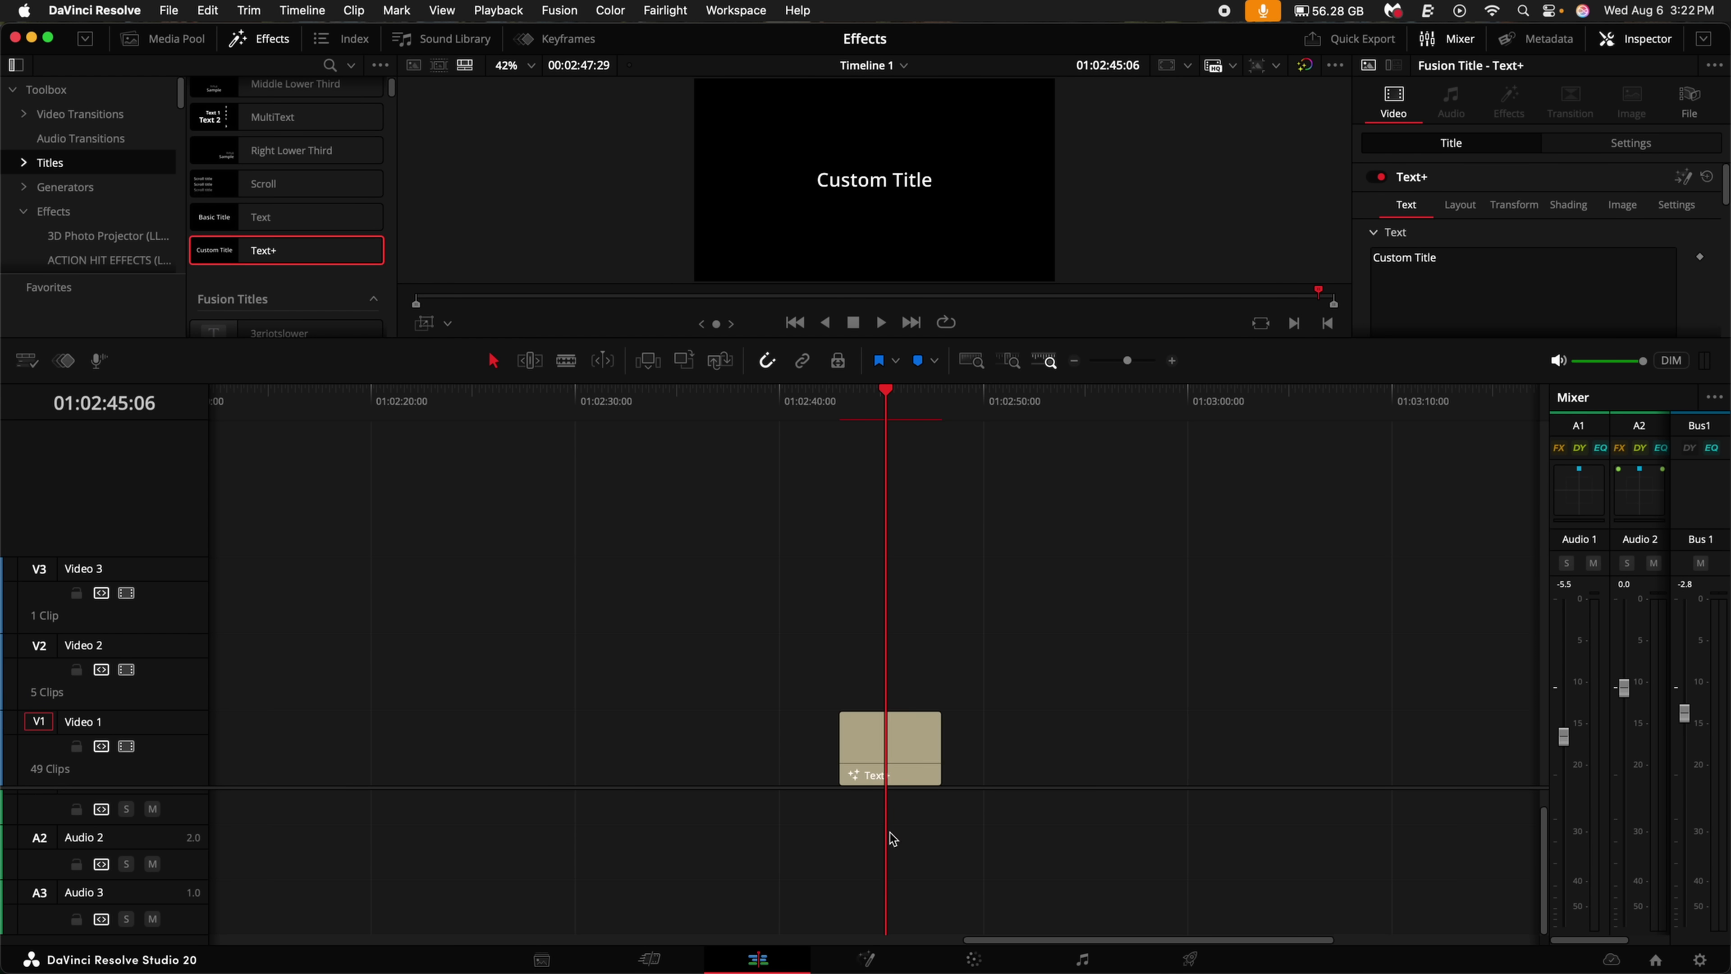
Open the Text+ title in Fusion and give the word Shadow a black-to-white gradient fill with mapping size 0.913.
left_click(866, 960)
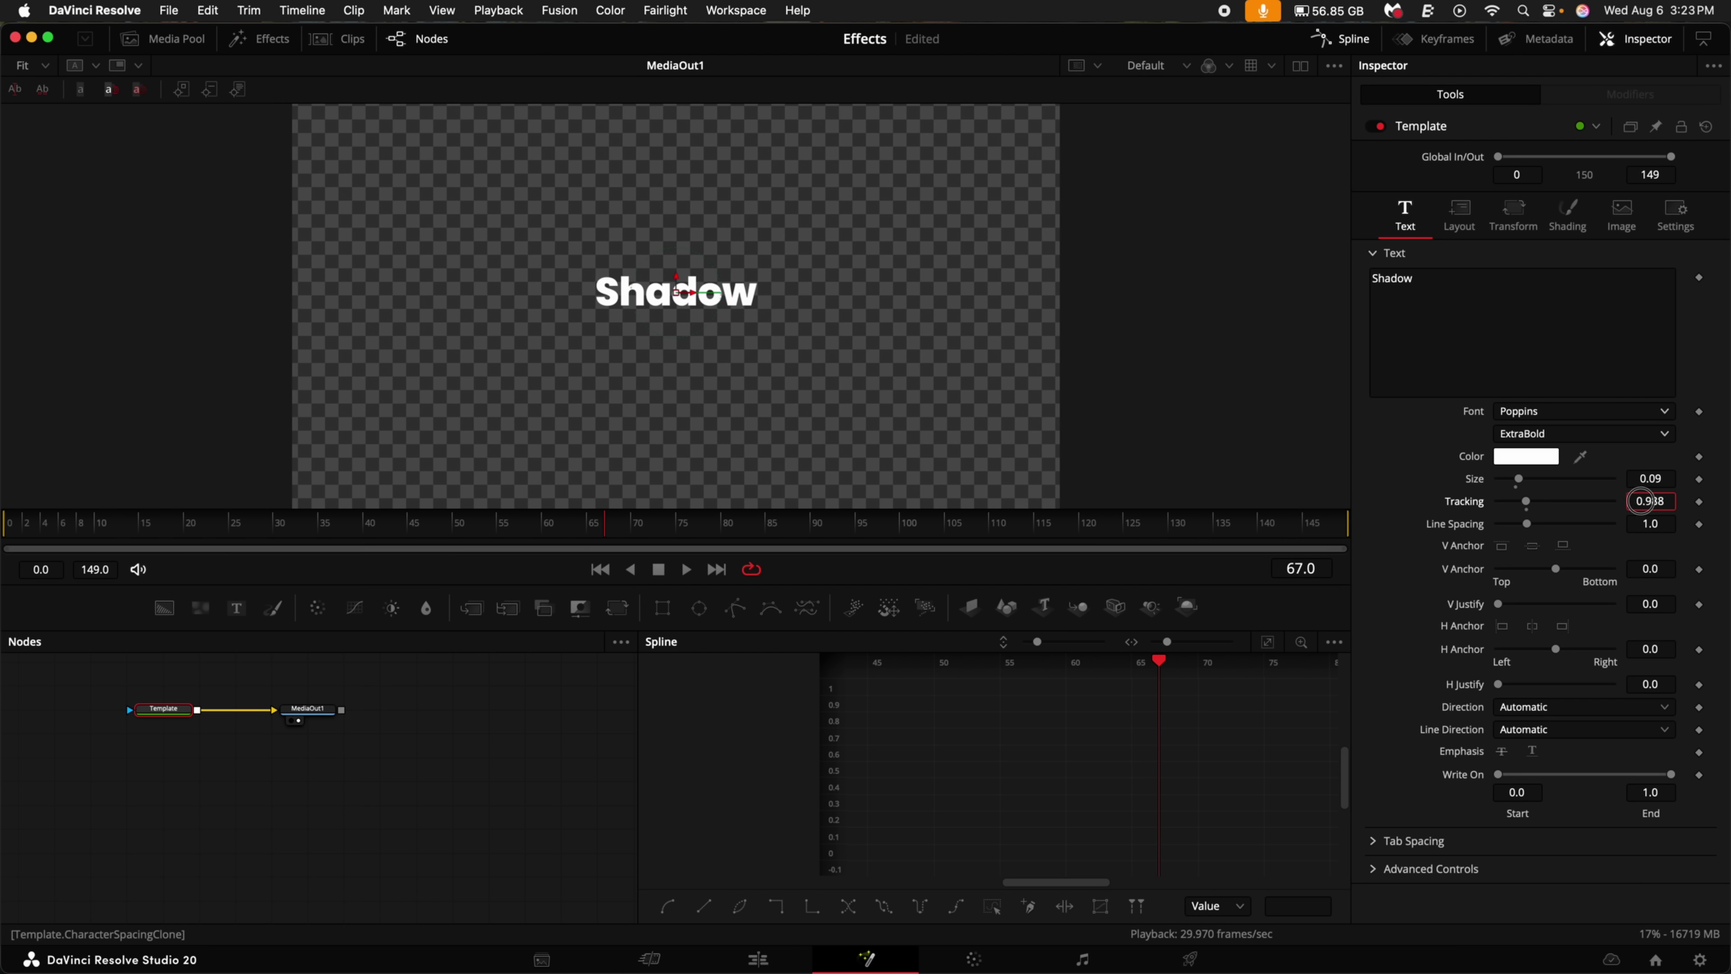
left_click(1568, 217)
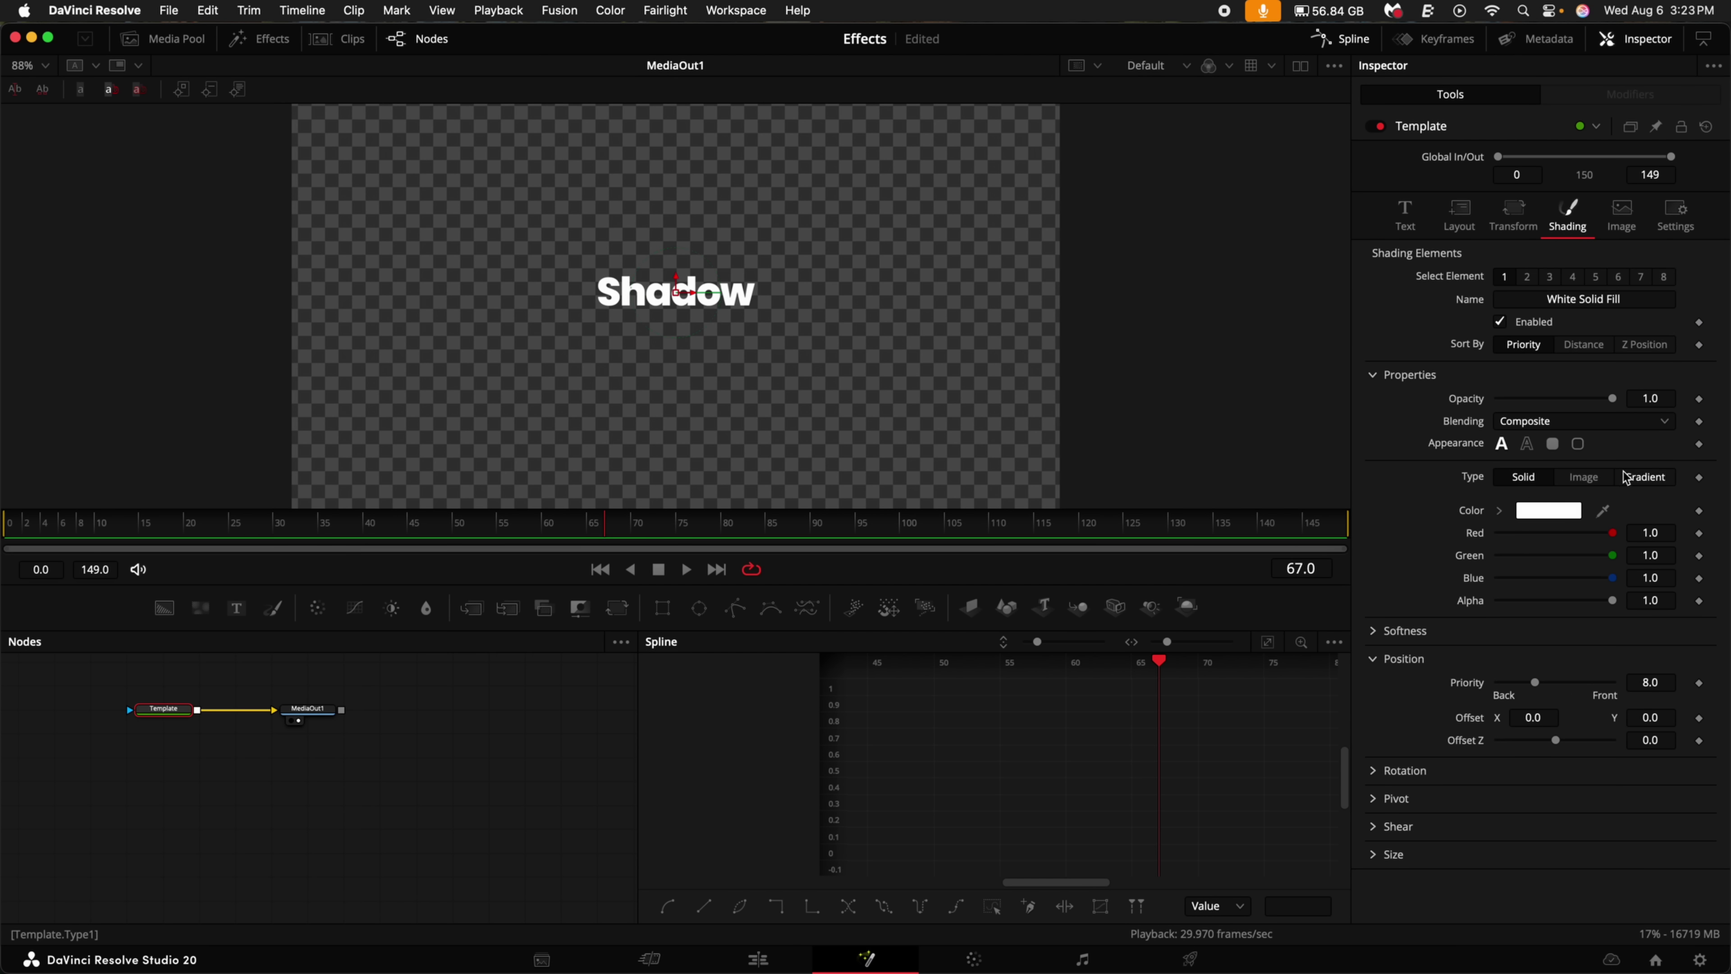
left_click(1644, 476)
left_click(1651, 526)
left_click_drag(1650, 526, 1586, 527)
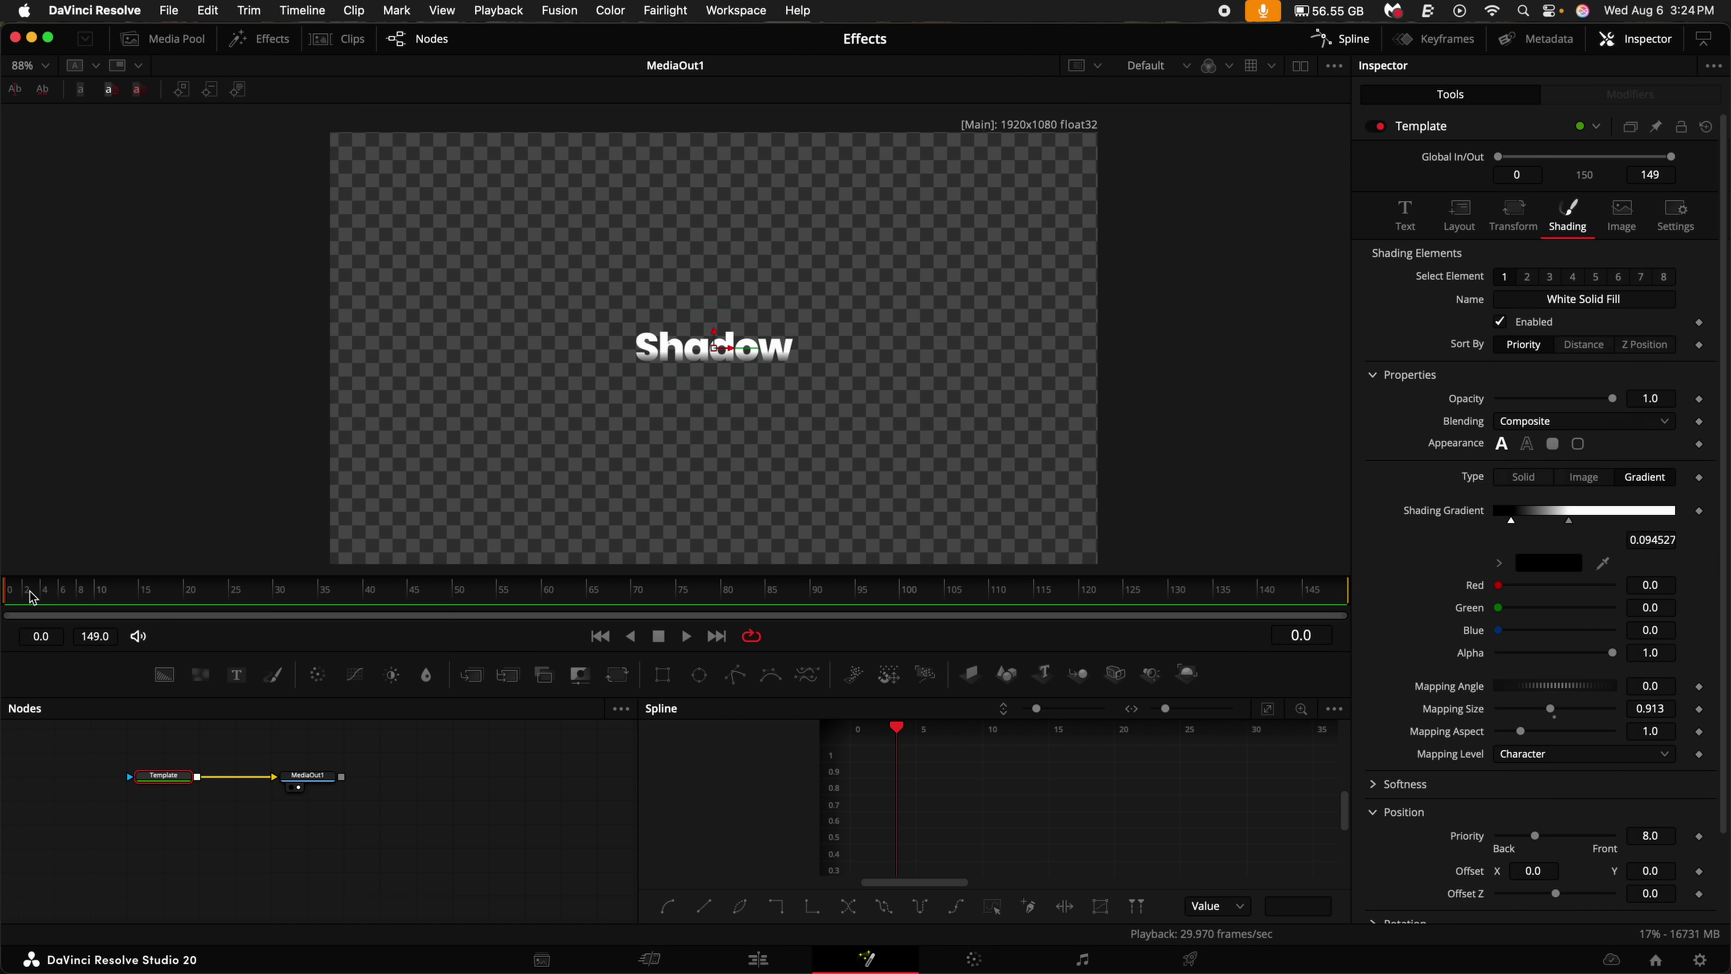
Keyframe the text's Center Y to rise from near the frame's lower edge at frame 0 to 0.5 at frame 30.
left_click(1459, 217)
left_click(1700, 299)
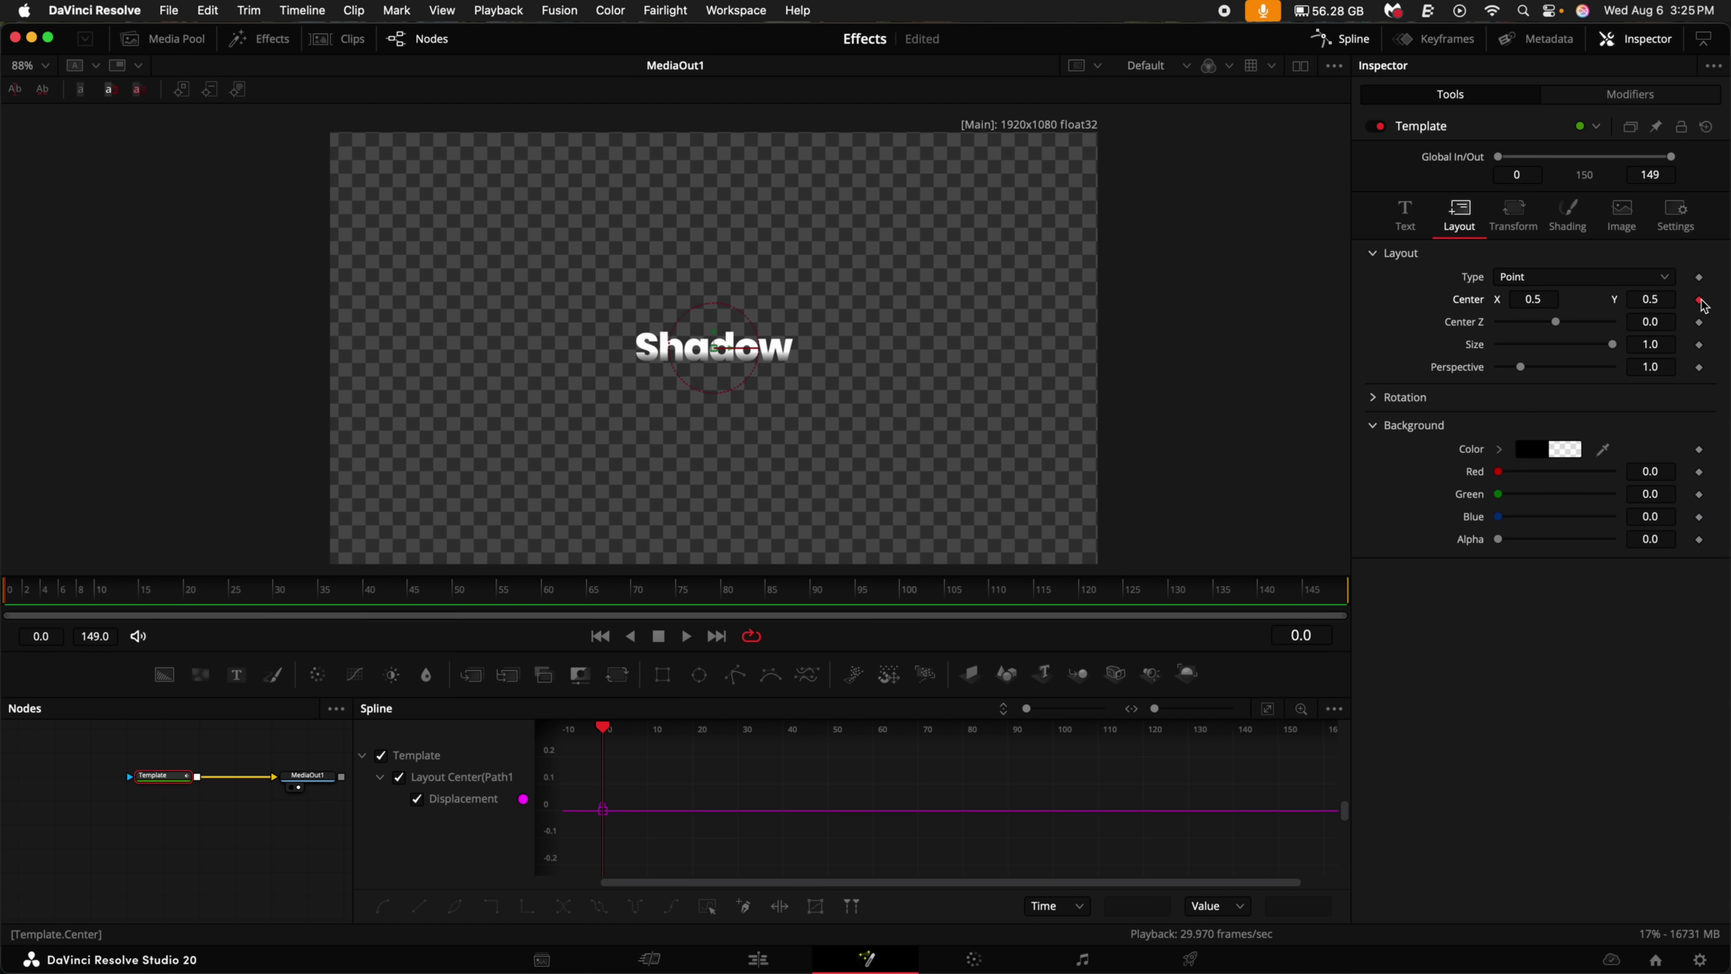
left_click_drag(1629, 310, 1278, 348)
left_click_drag(253, 599, 277, 601)
left_click(1648, 304)
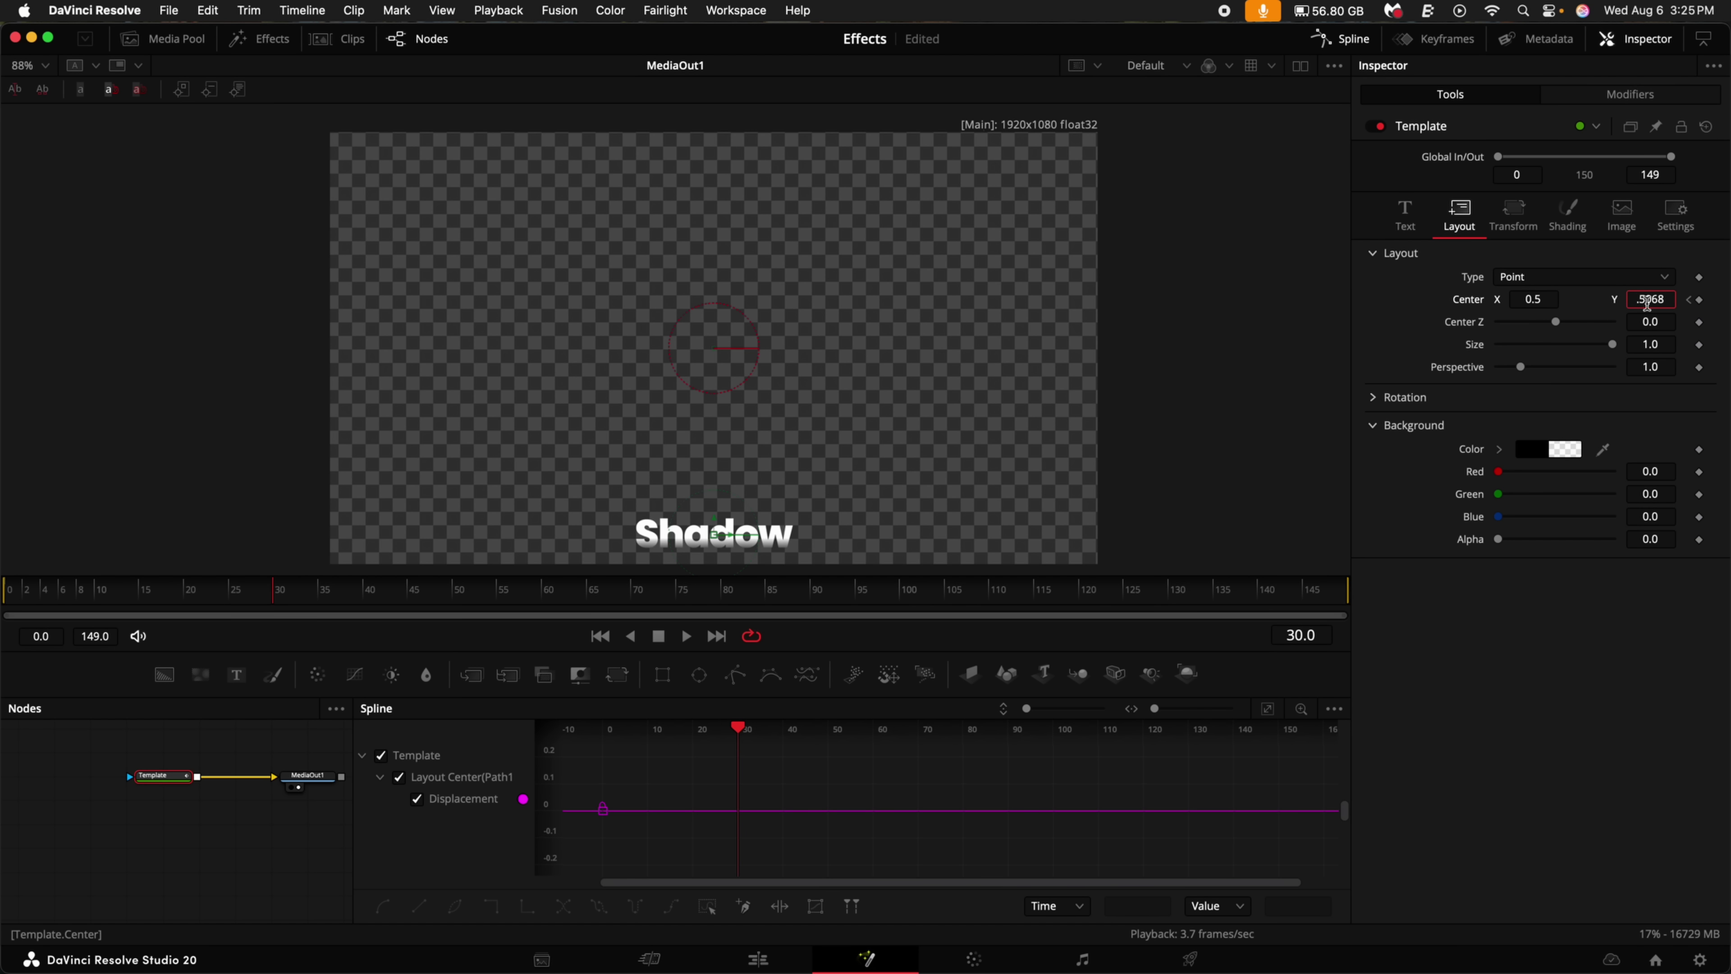
type(".5")
key("Return")
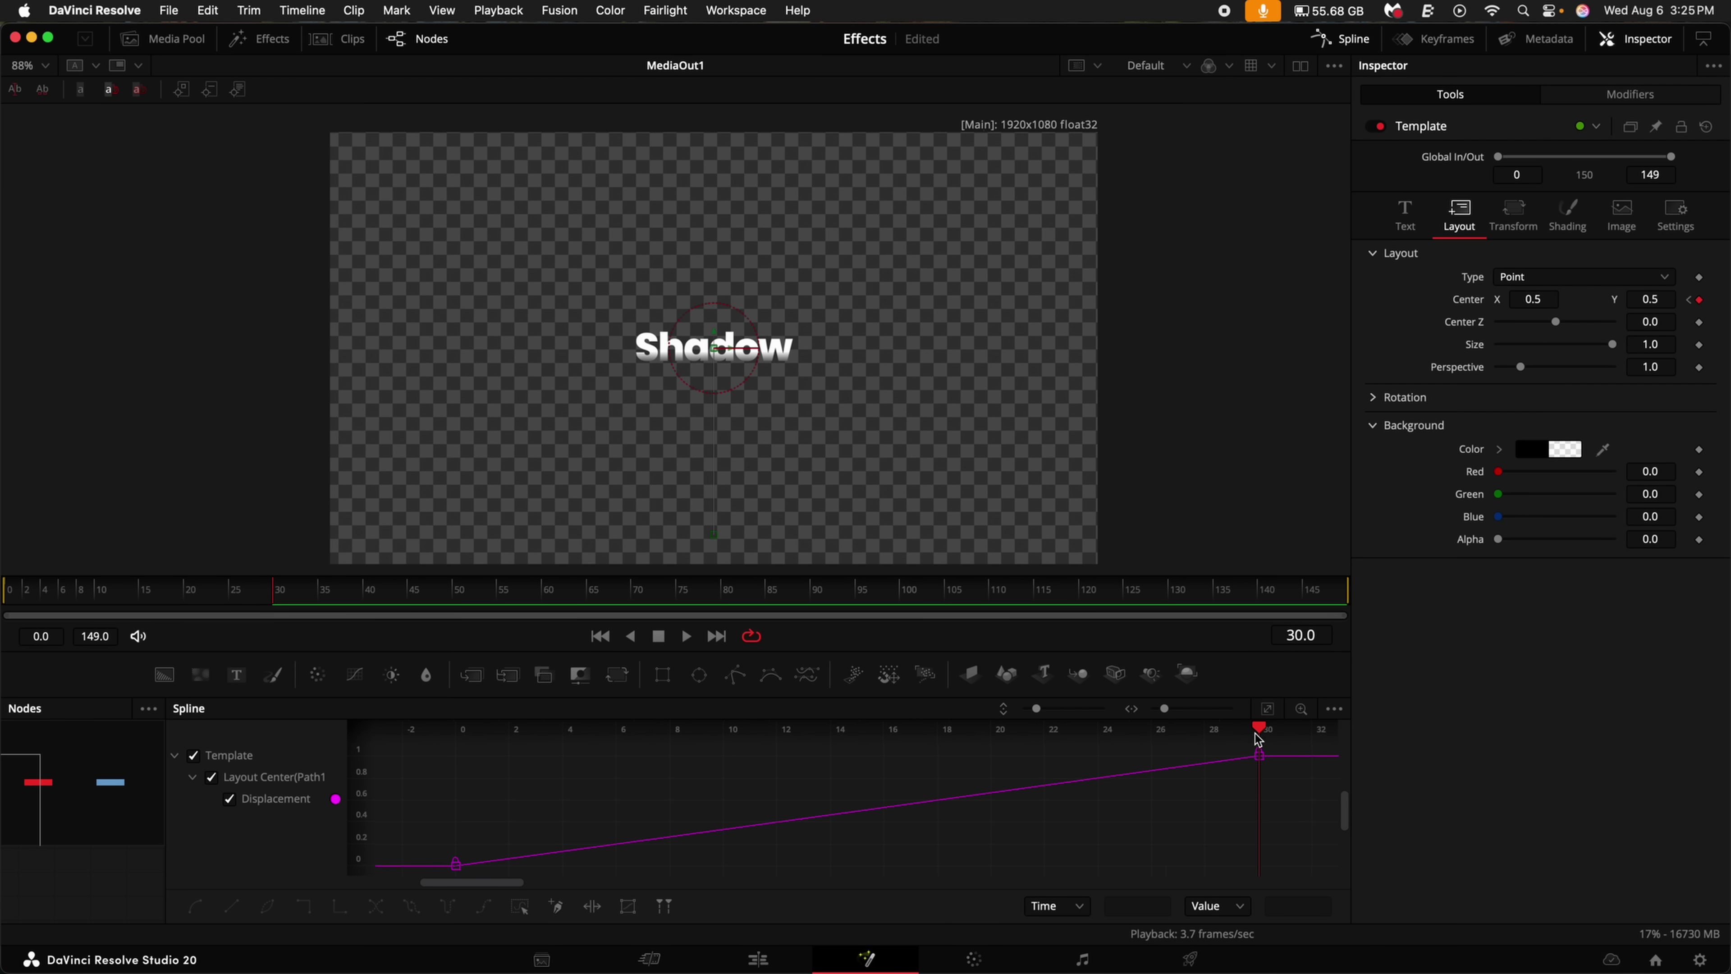
Smooth the text's displacement spline between the two keyframes into an eased curve.
left_click(456, 863)
left_click_drag(711, 828, 435, 777)
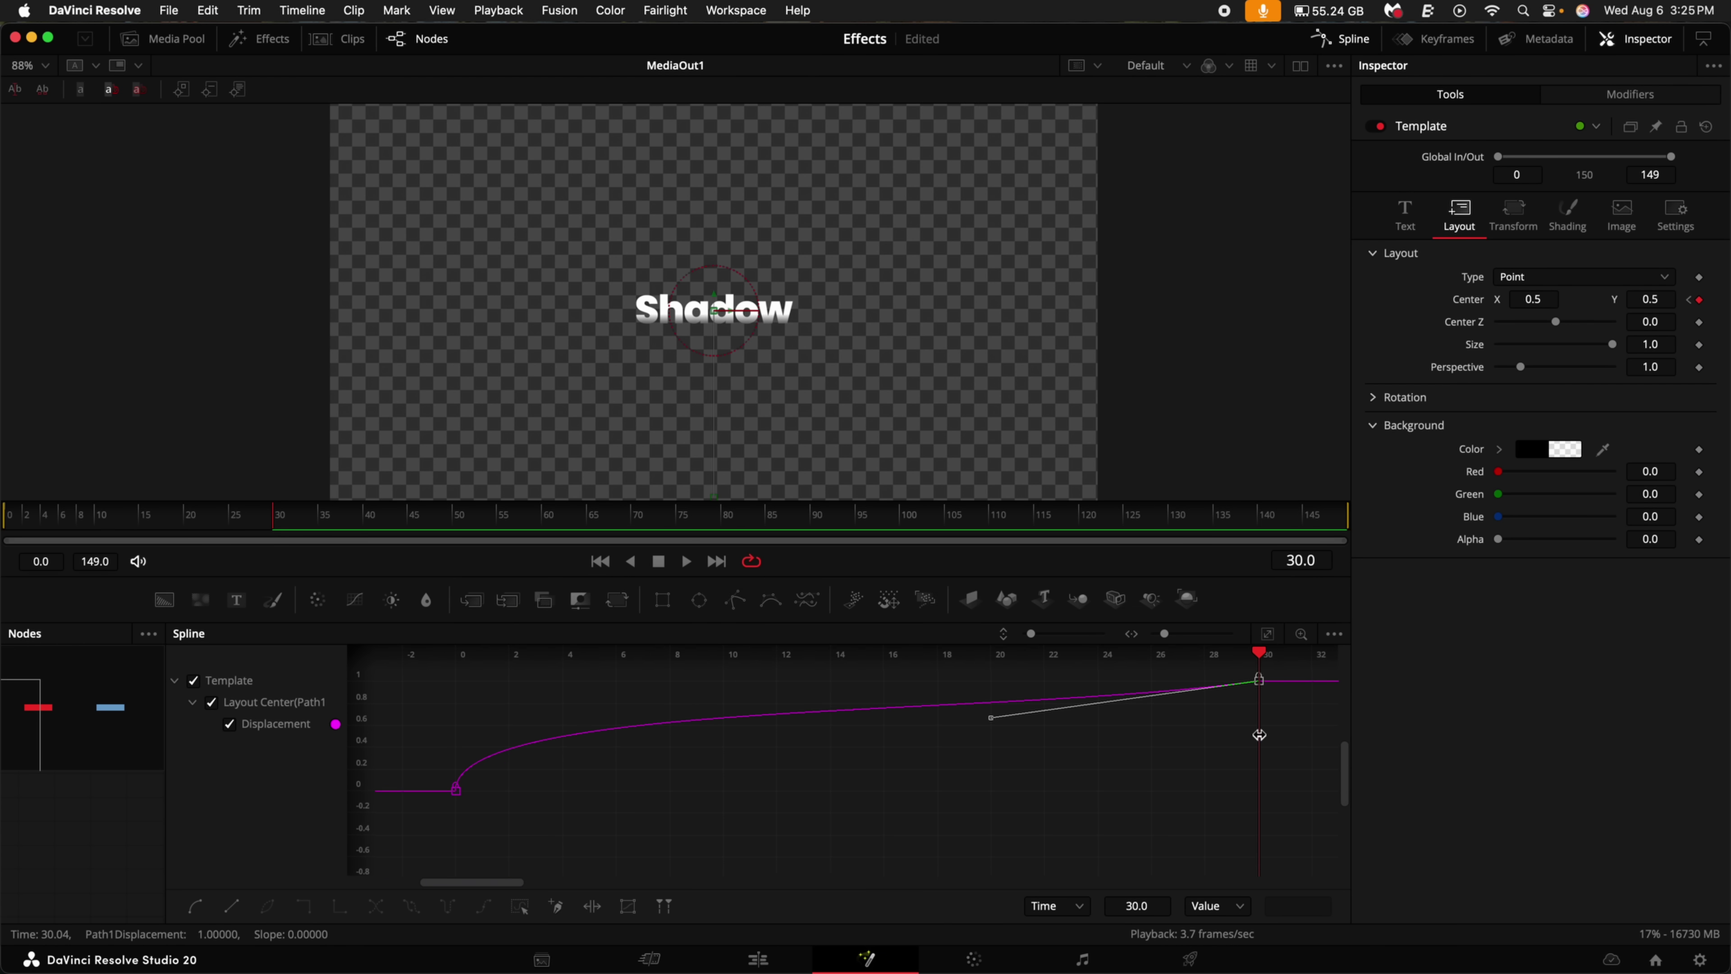
key("f")
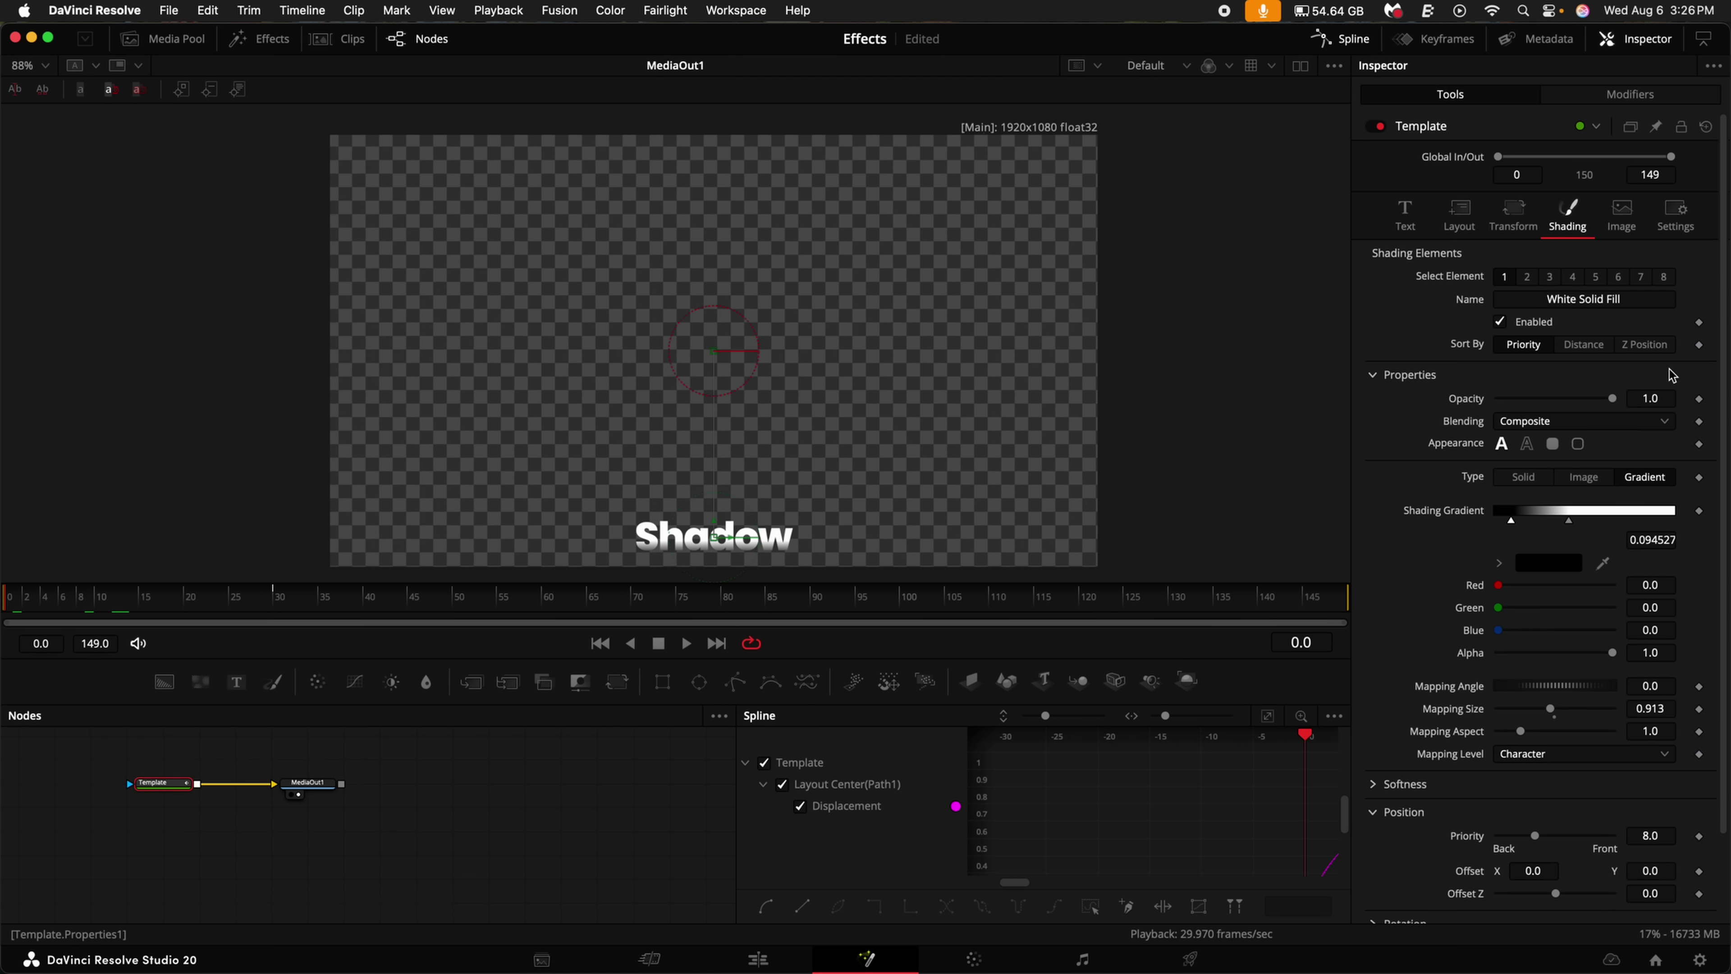
Keyframe the text fill's opacity at 0.0 on frame 0 and advance the playhead to about frame 30.
left_click_drag(1596, 400, 1406, 407)
left_click(1699, 399)
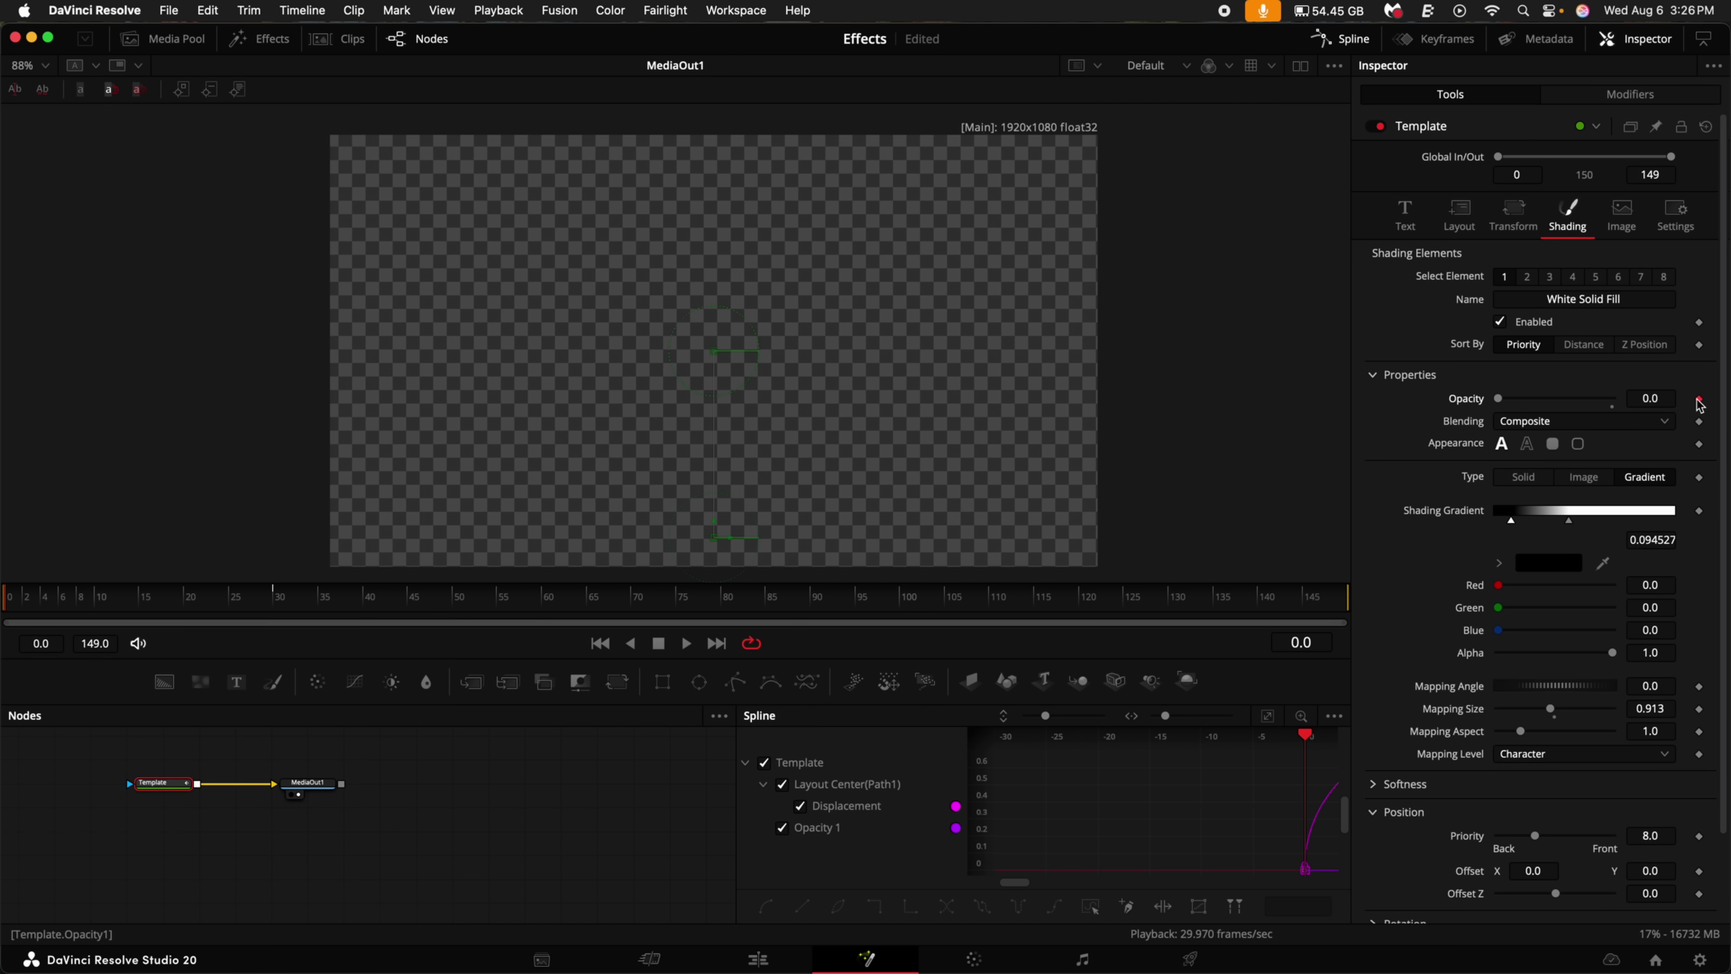
left_click_drag(231, 600, 277, 605)
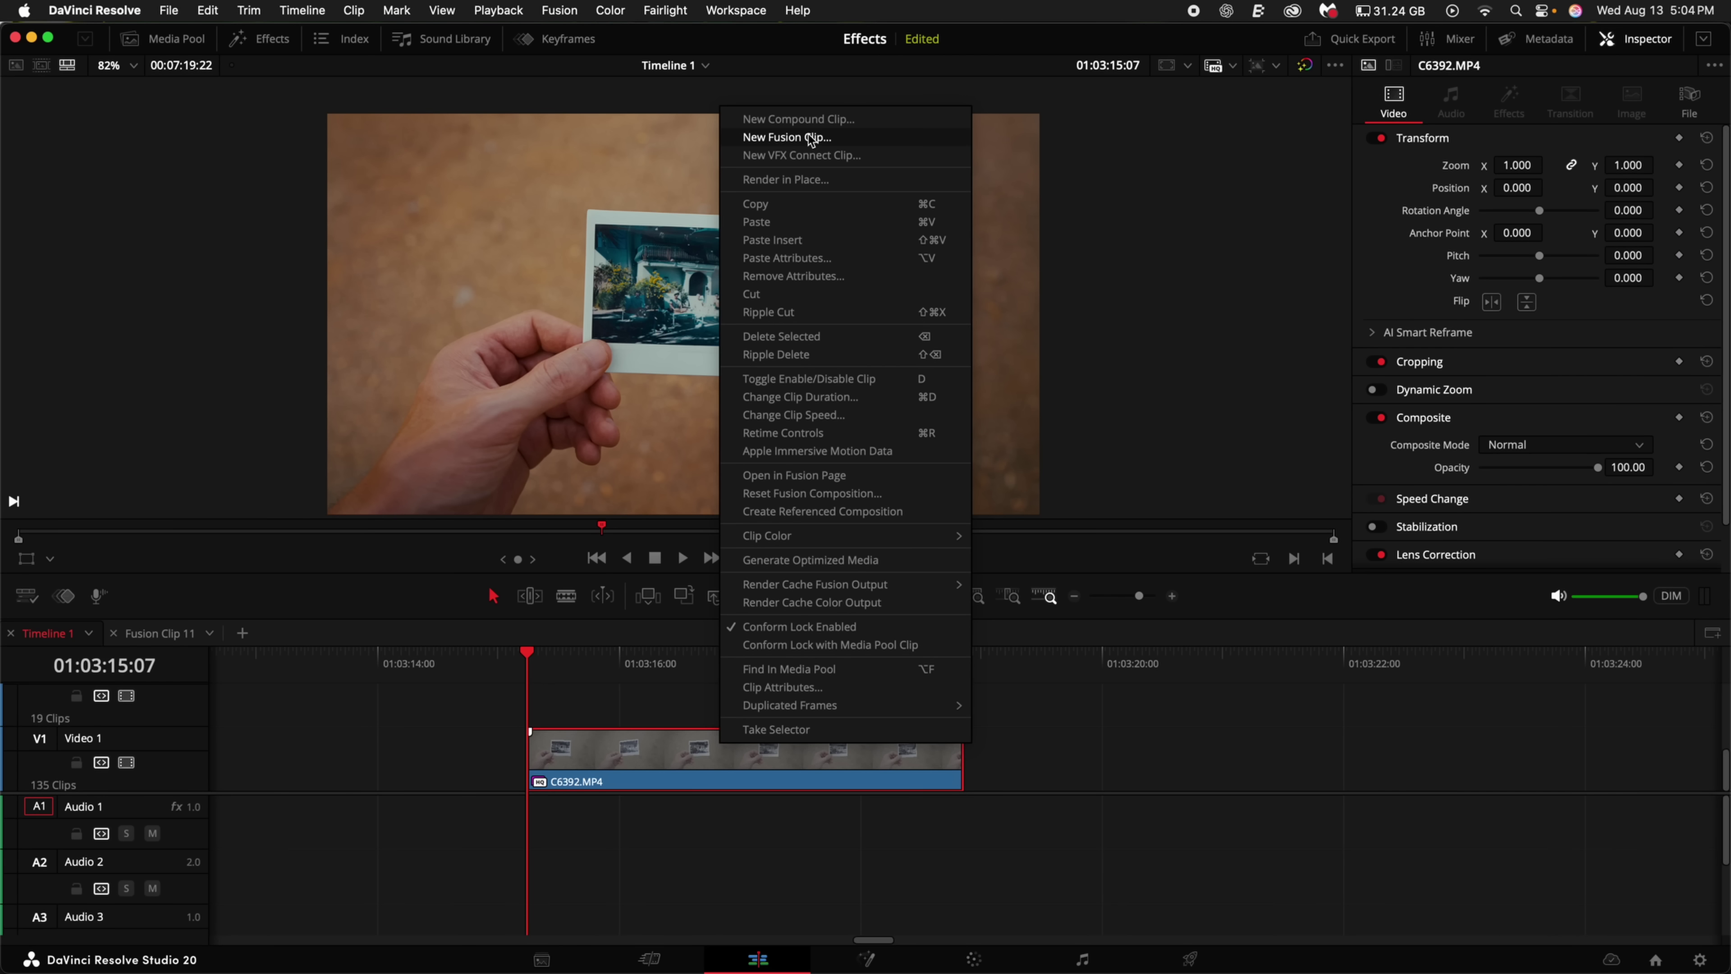
Convert the instant-photo clip C6392.MP4 to a Fusion clip and add a Planar Tracker after MediaIn1 in its composition.
left_click(787, 137)
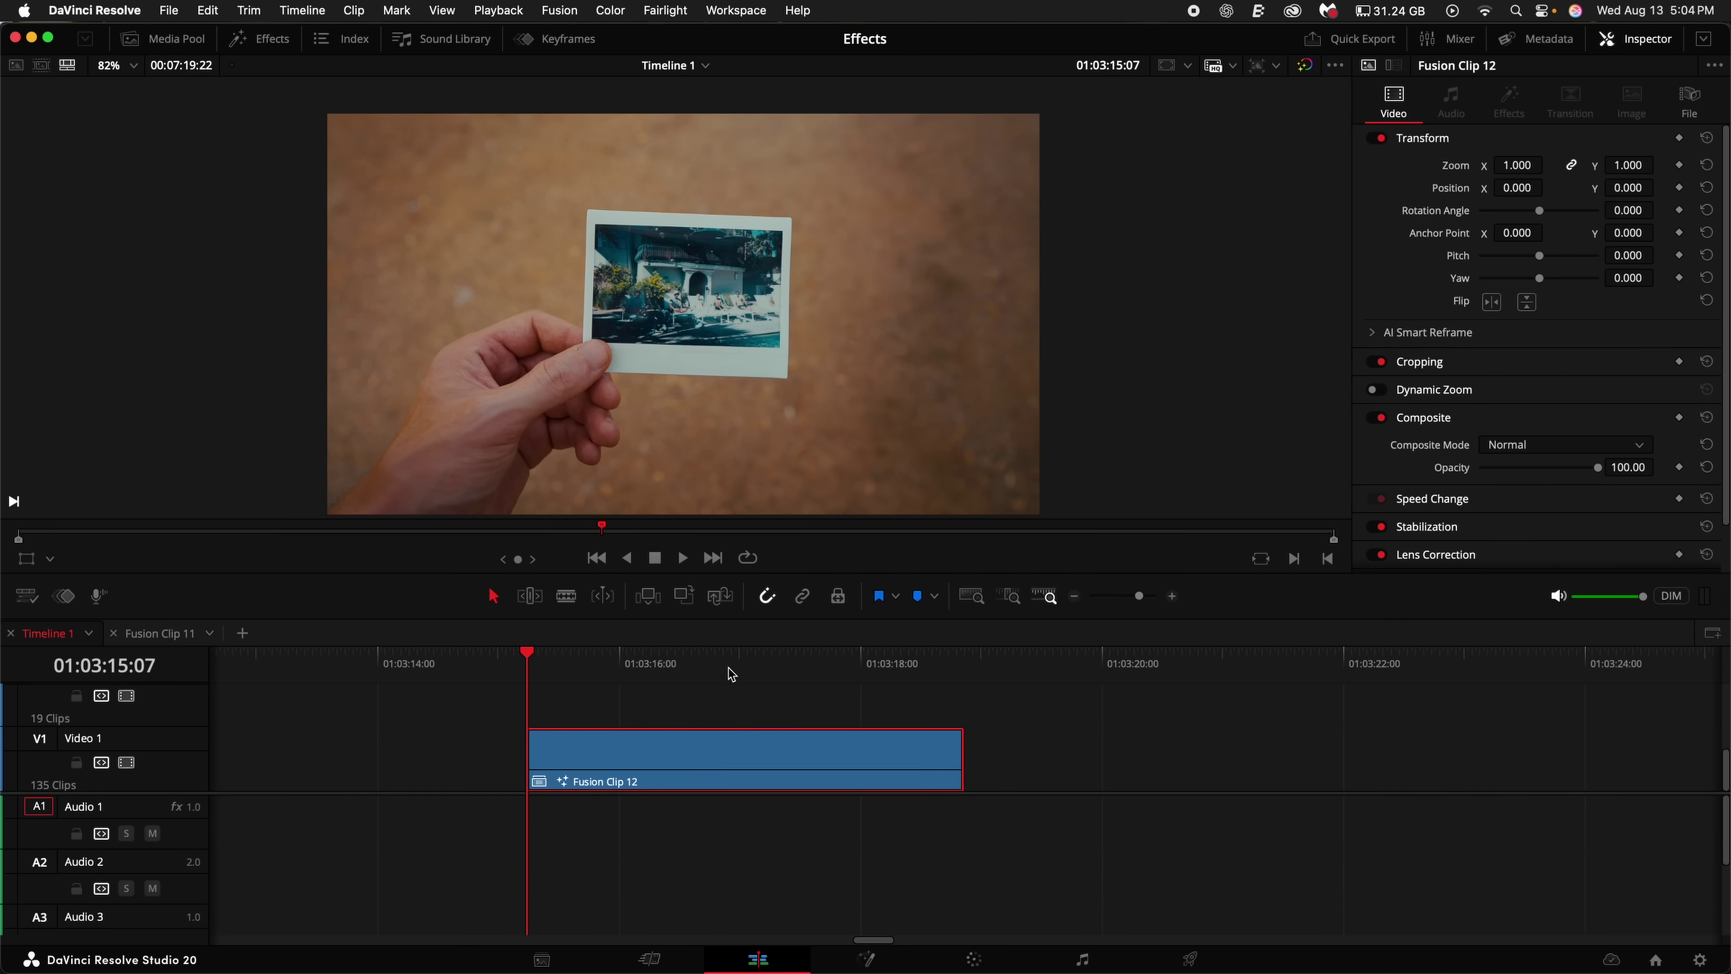
left_click(867, 959)
key("shift+space")
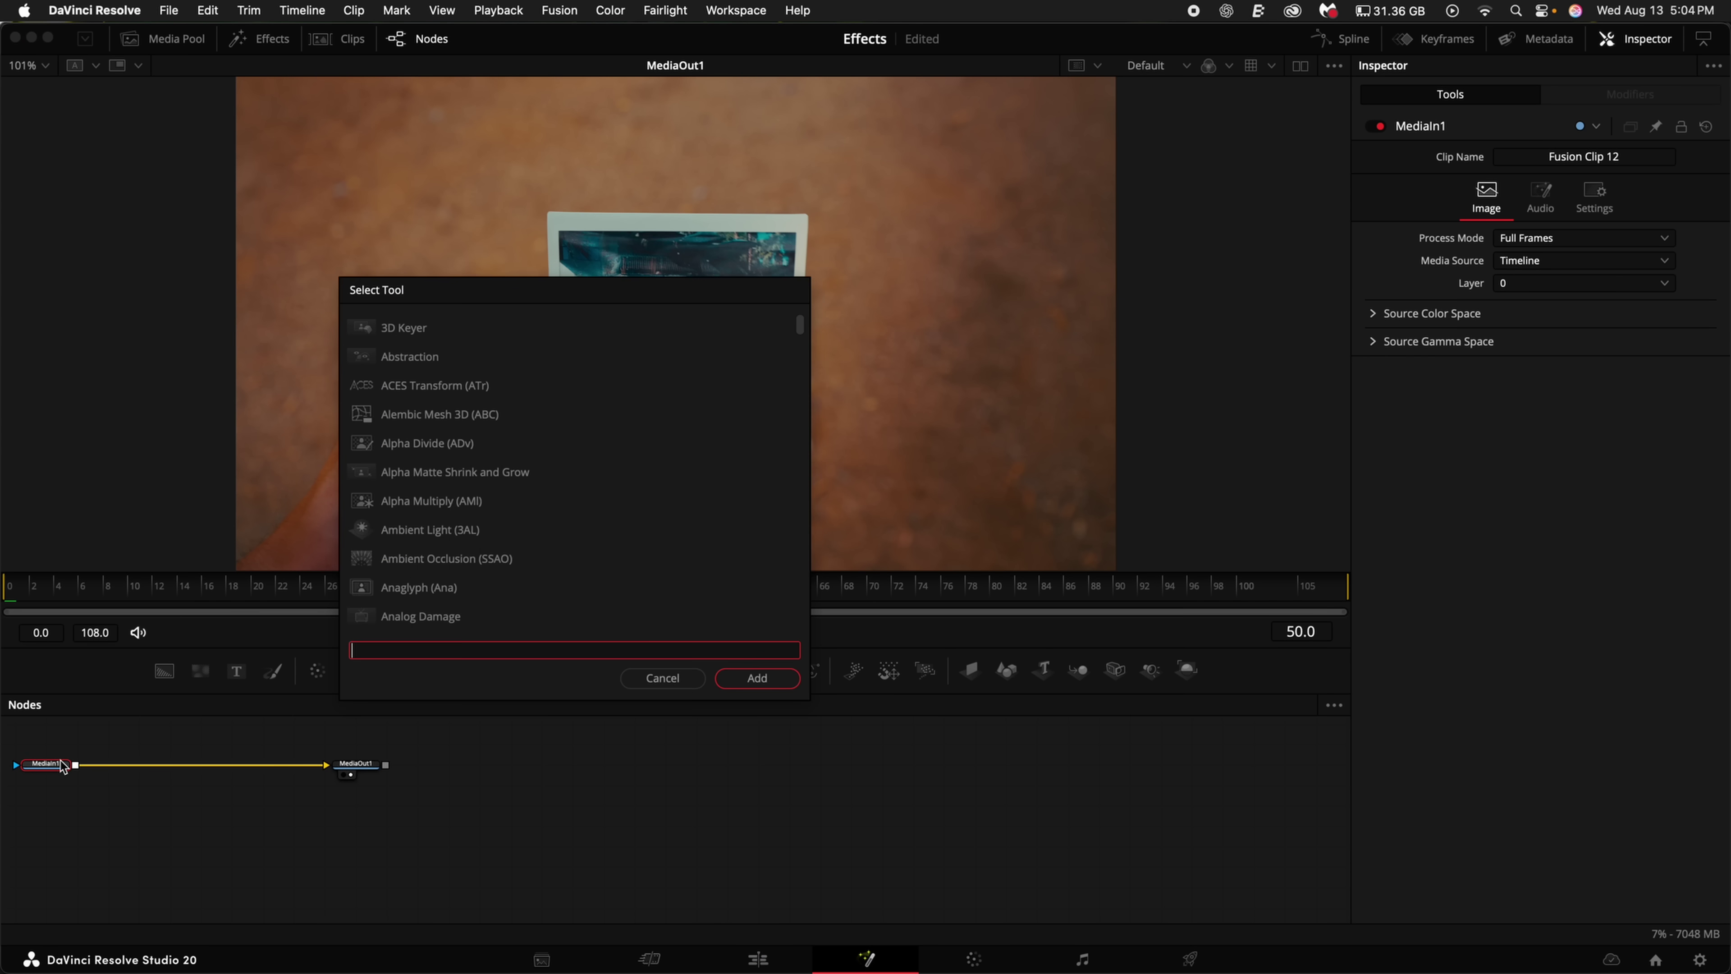
type("plan")
key("Return")
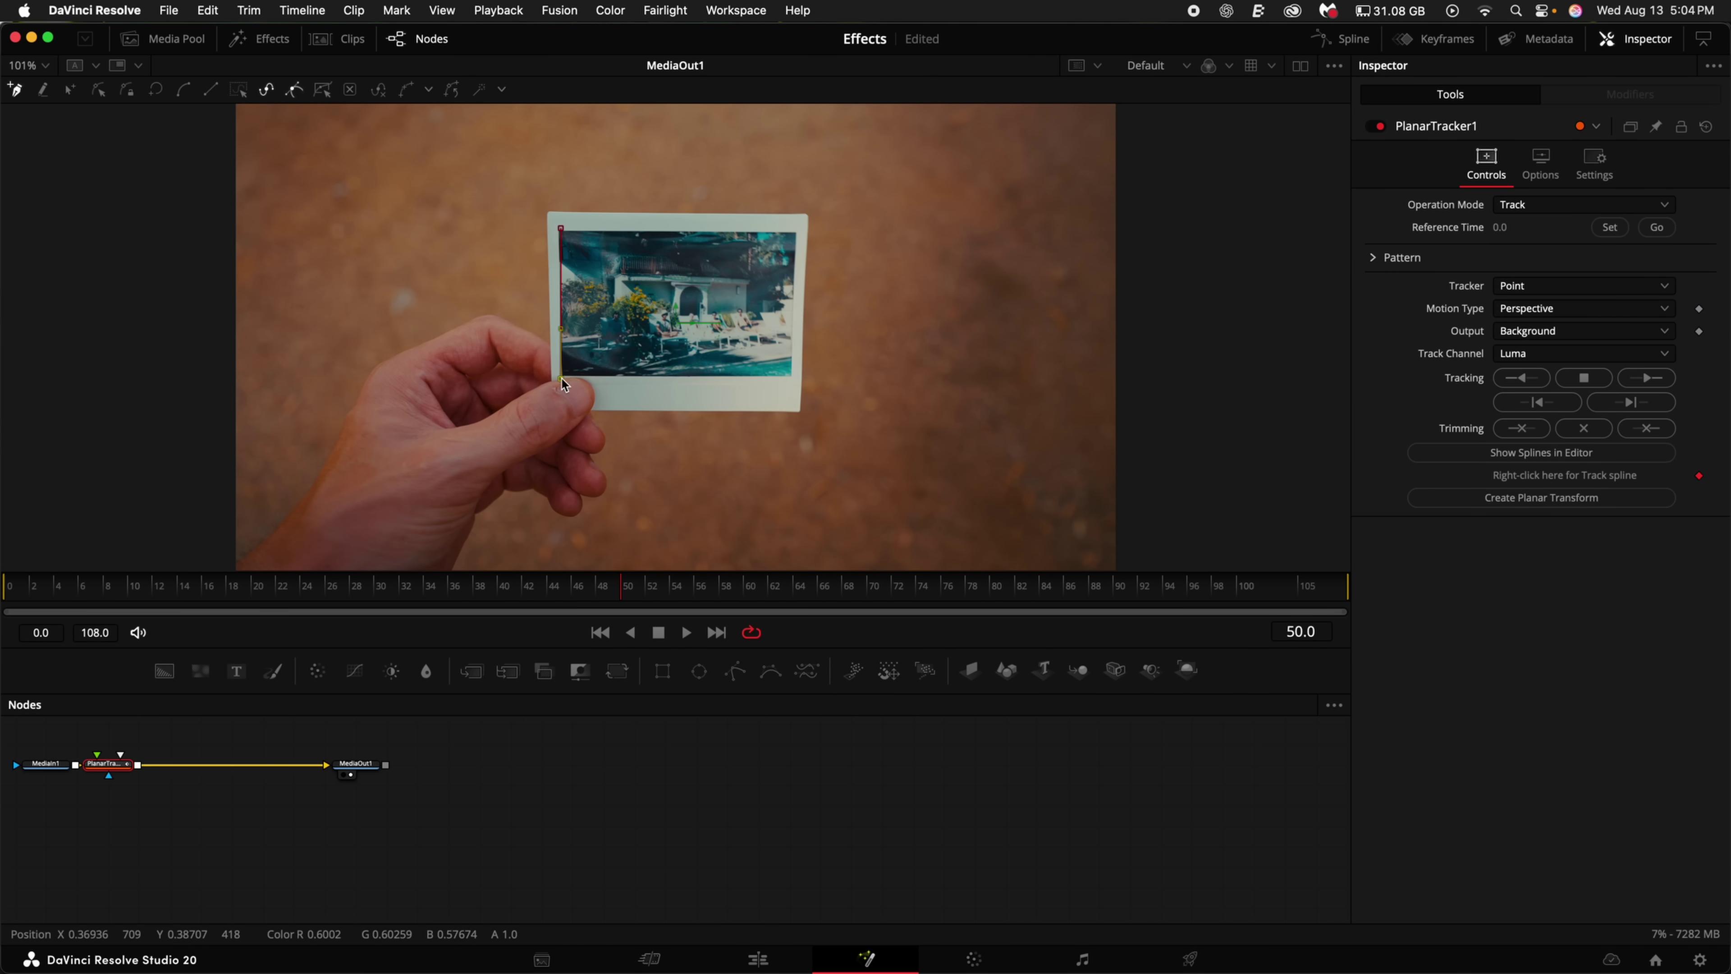
Outline the picture area of the handheld instant photo with a closed four-corner tracking shape at frame 50.
left_click(561, 379)
left_click(801, 231)
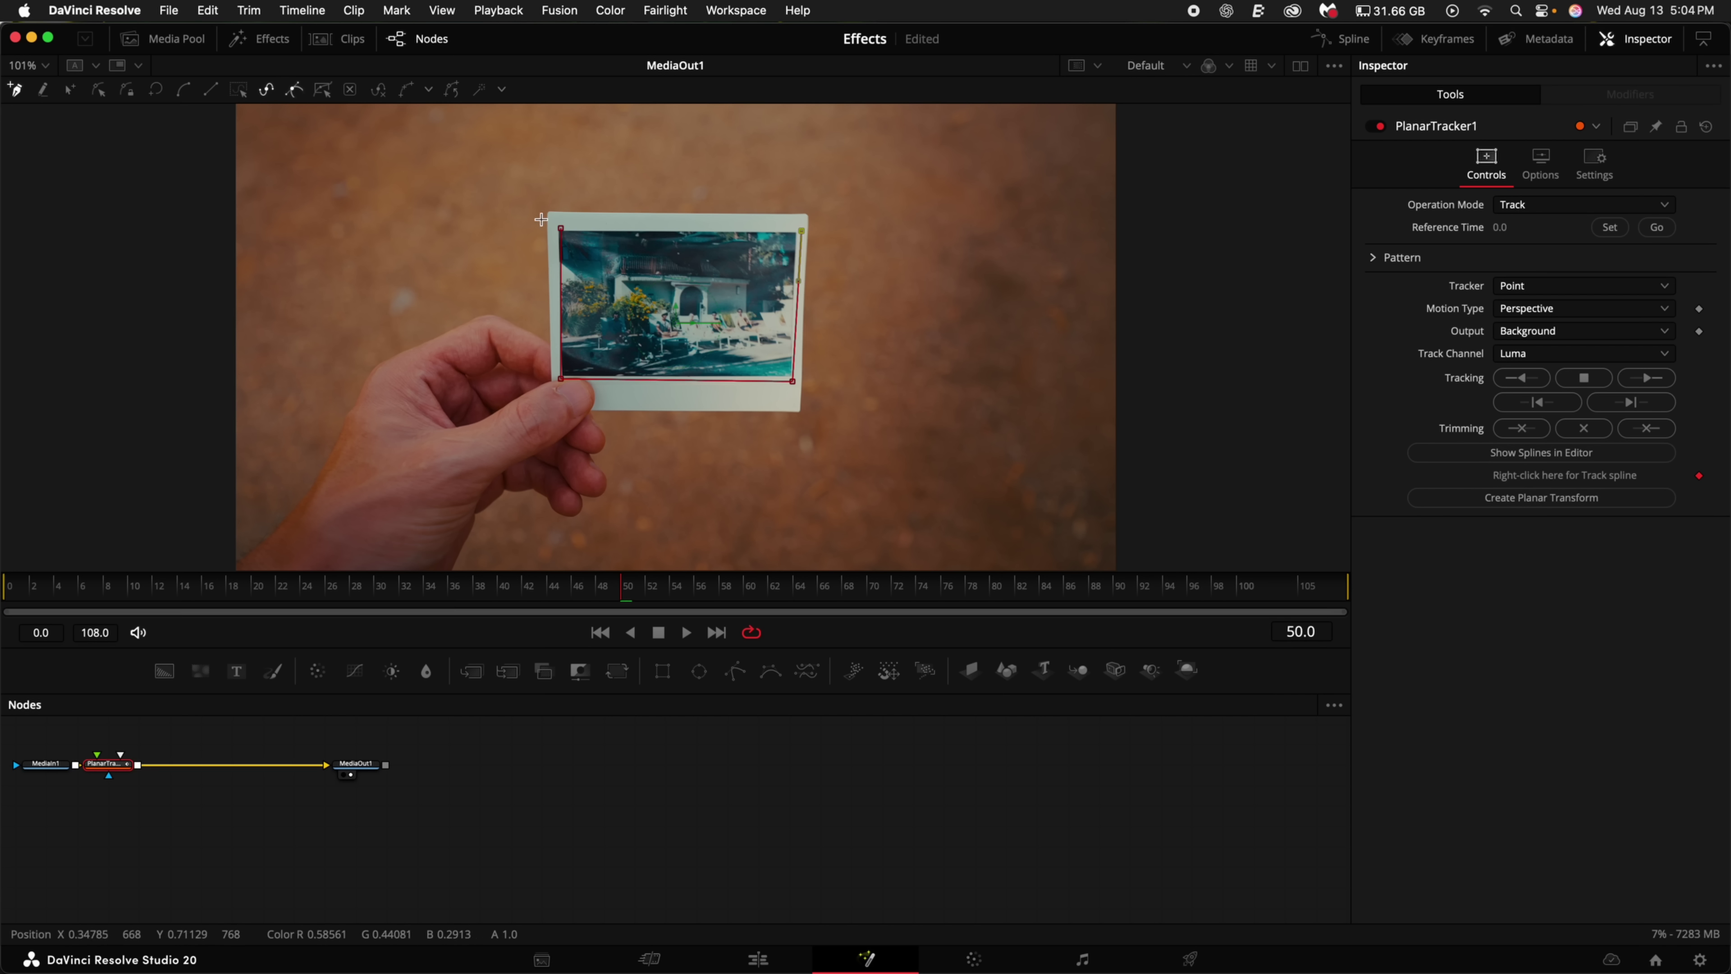
left_click(561, 229)
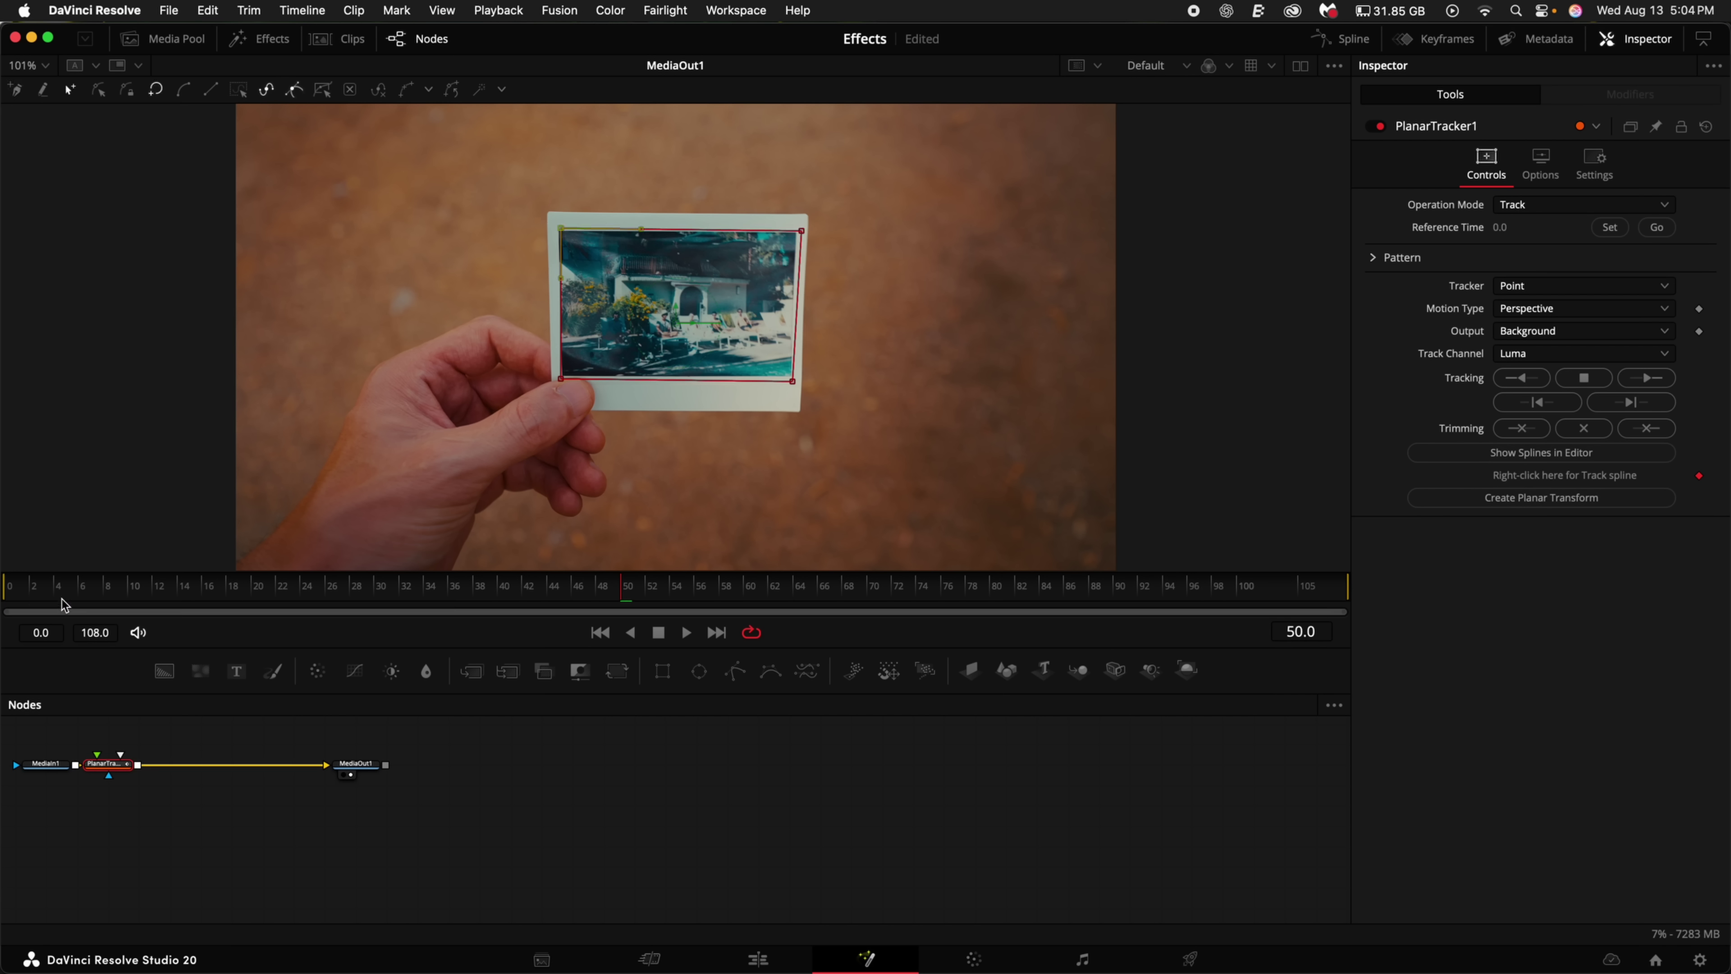
Track the outlined photo area with frame 50 as the reference time and switch the Planar Tracker to Corner Pin mode.
left_click(1611, 227)
left_click(1610, 227)
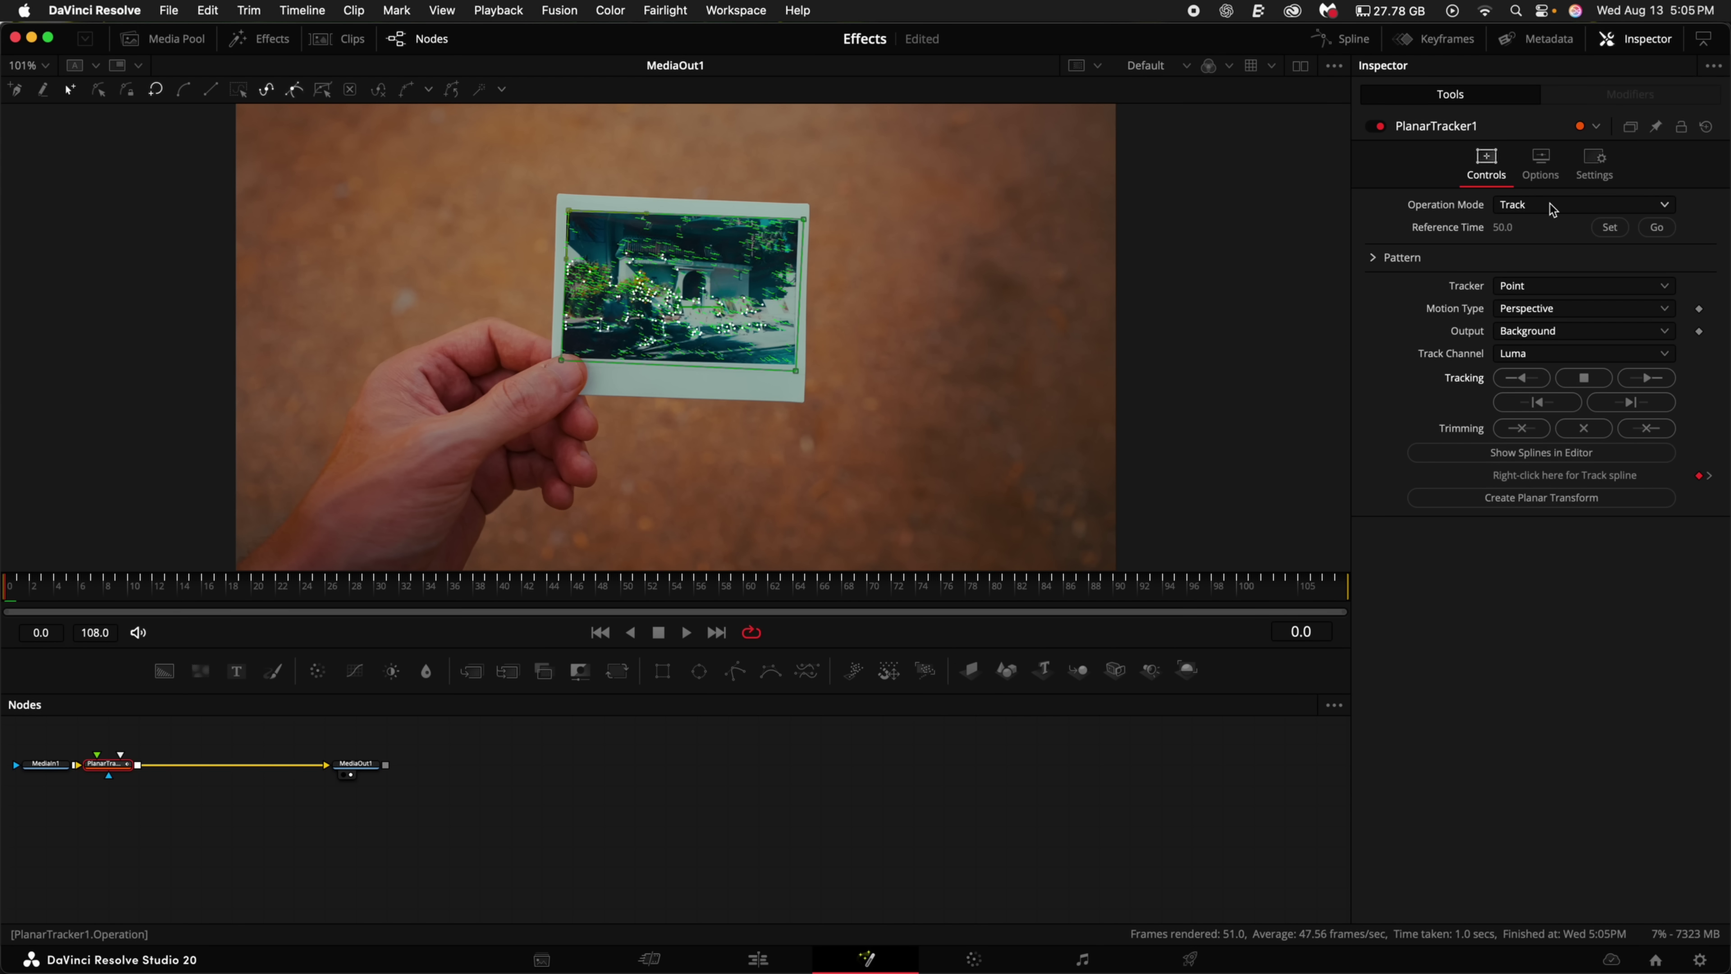
left_click(1551, 205)
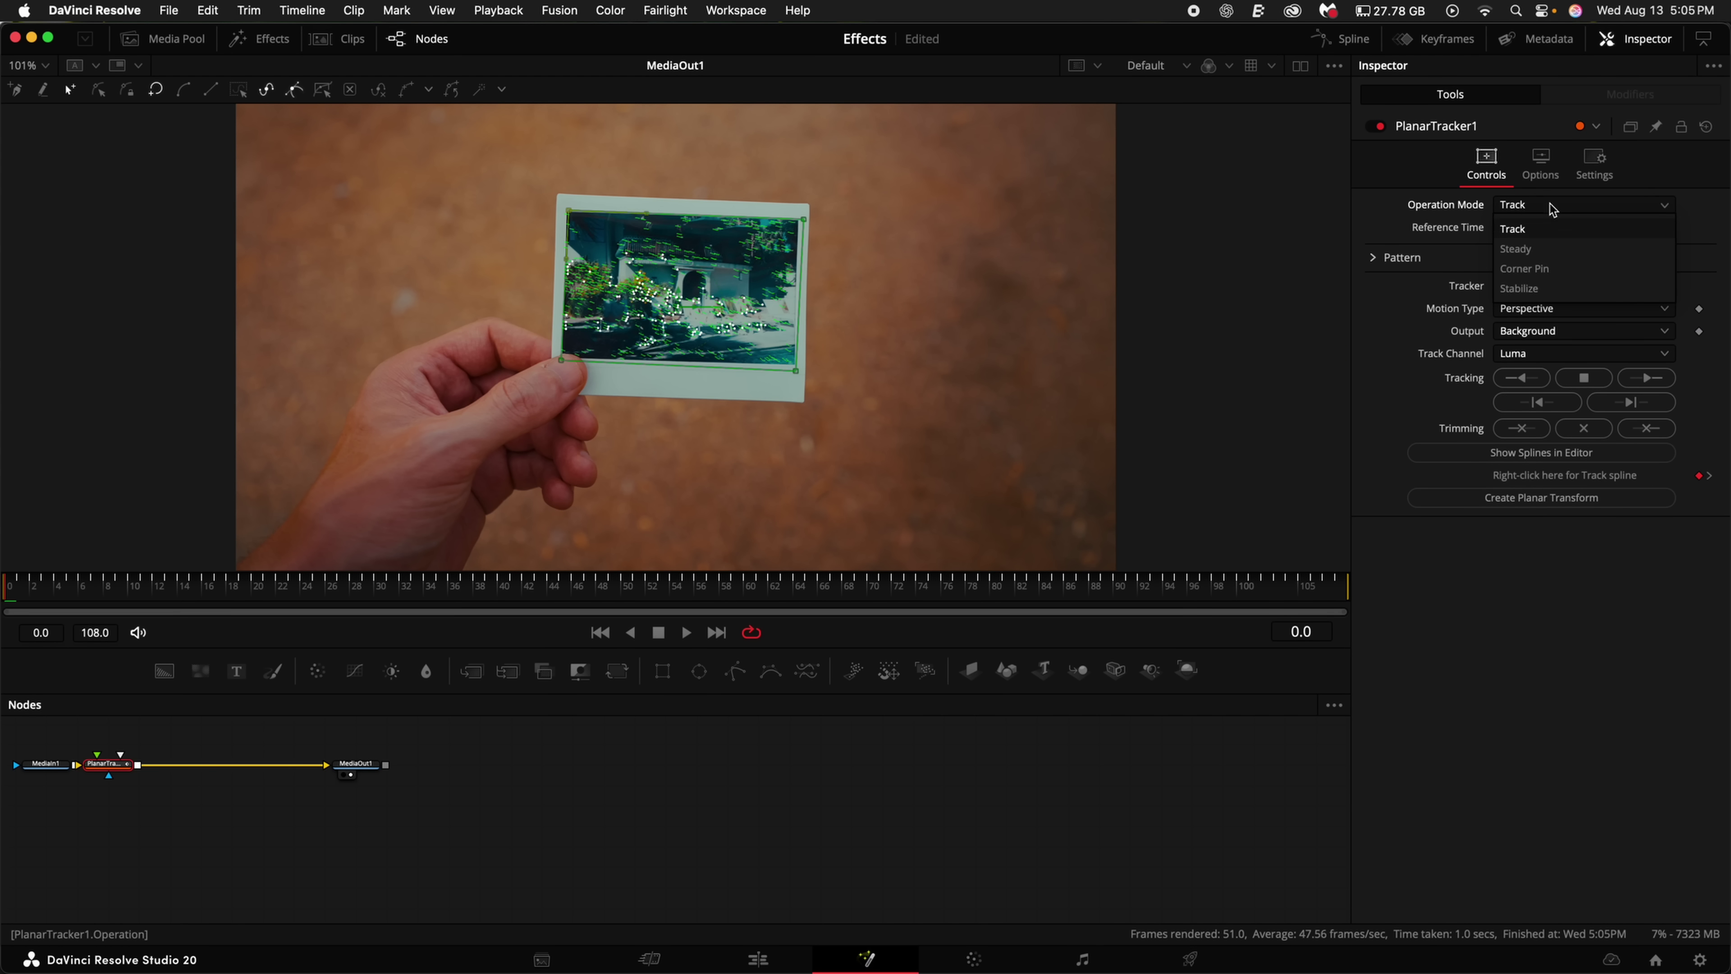
left_click(1537, 271)
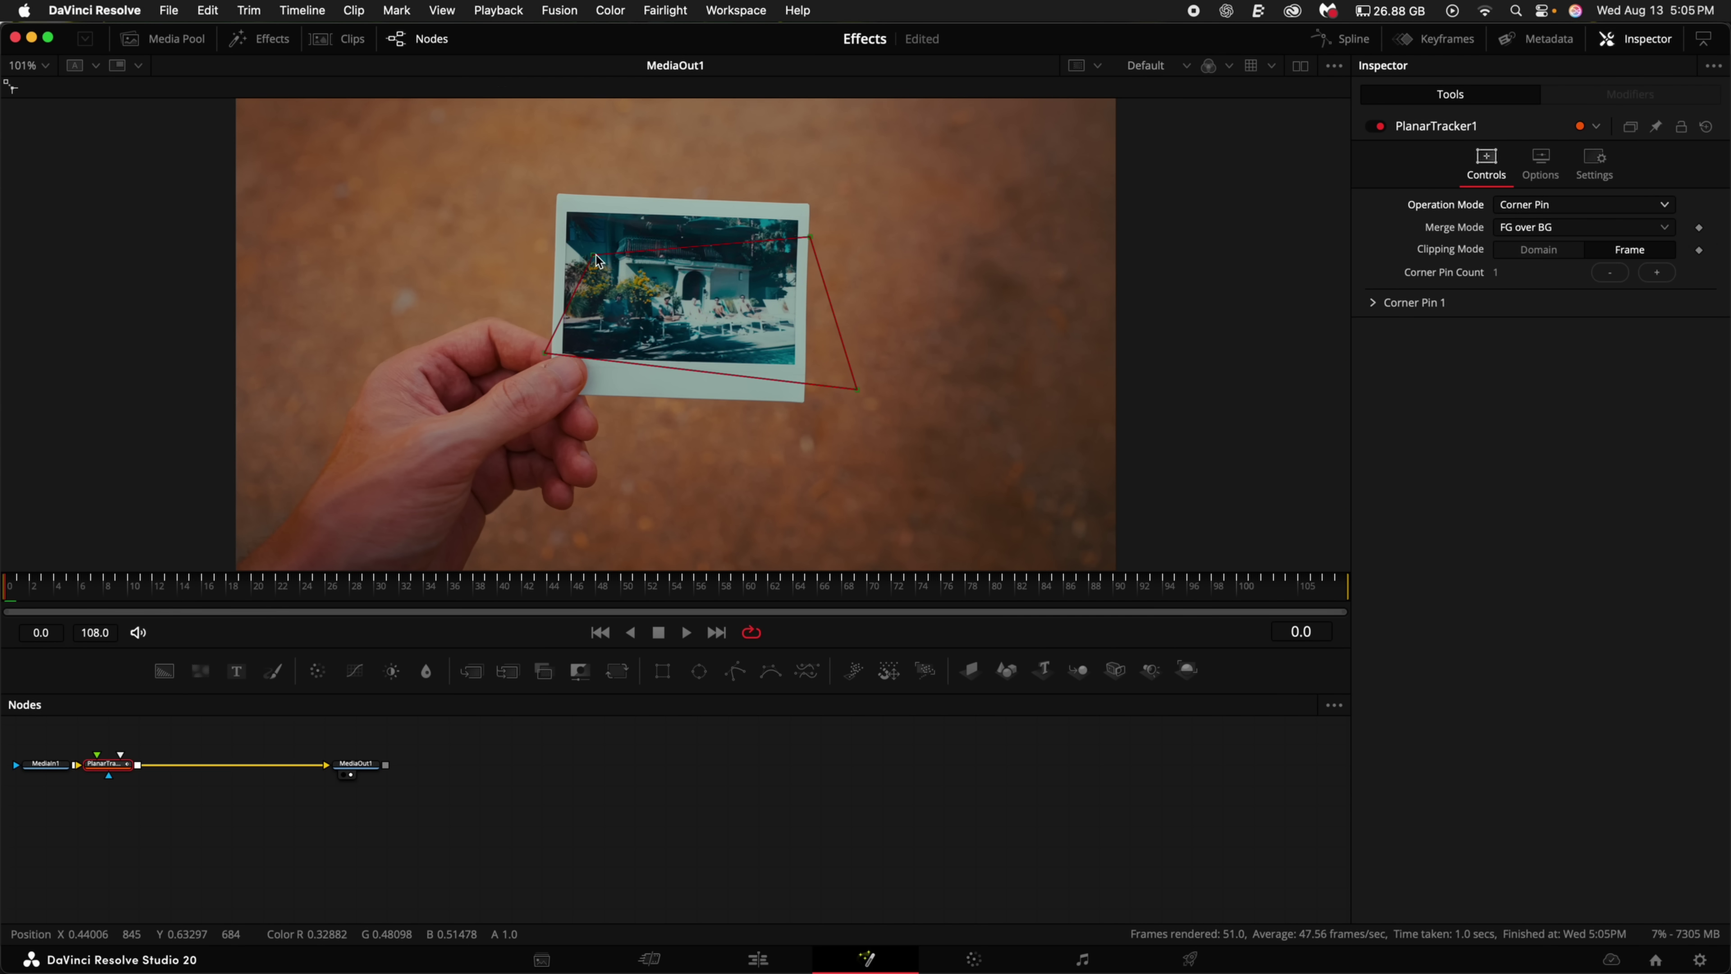
Fit the corner-pin shape to the photo's picture area and connect the cinematic-fpv clip to the Planar Tracker as its foreground.
left_click_drag(597, 261, 568, 213)
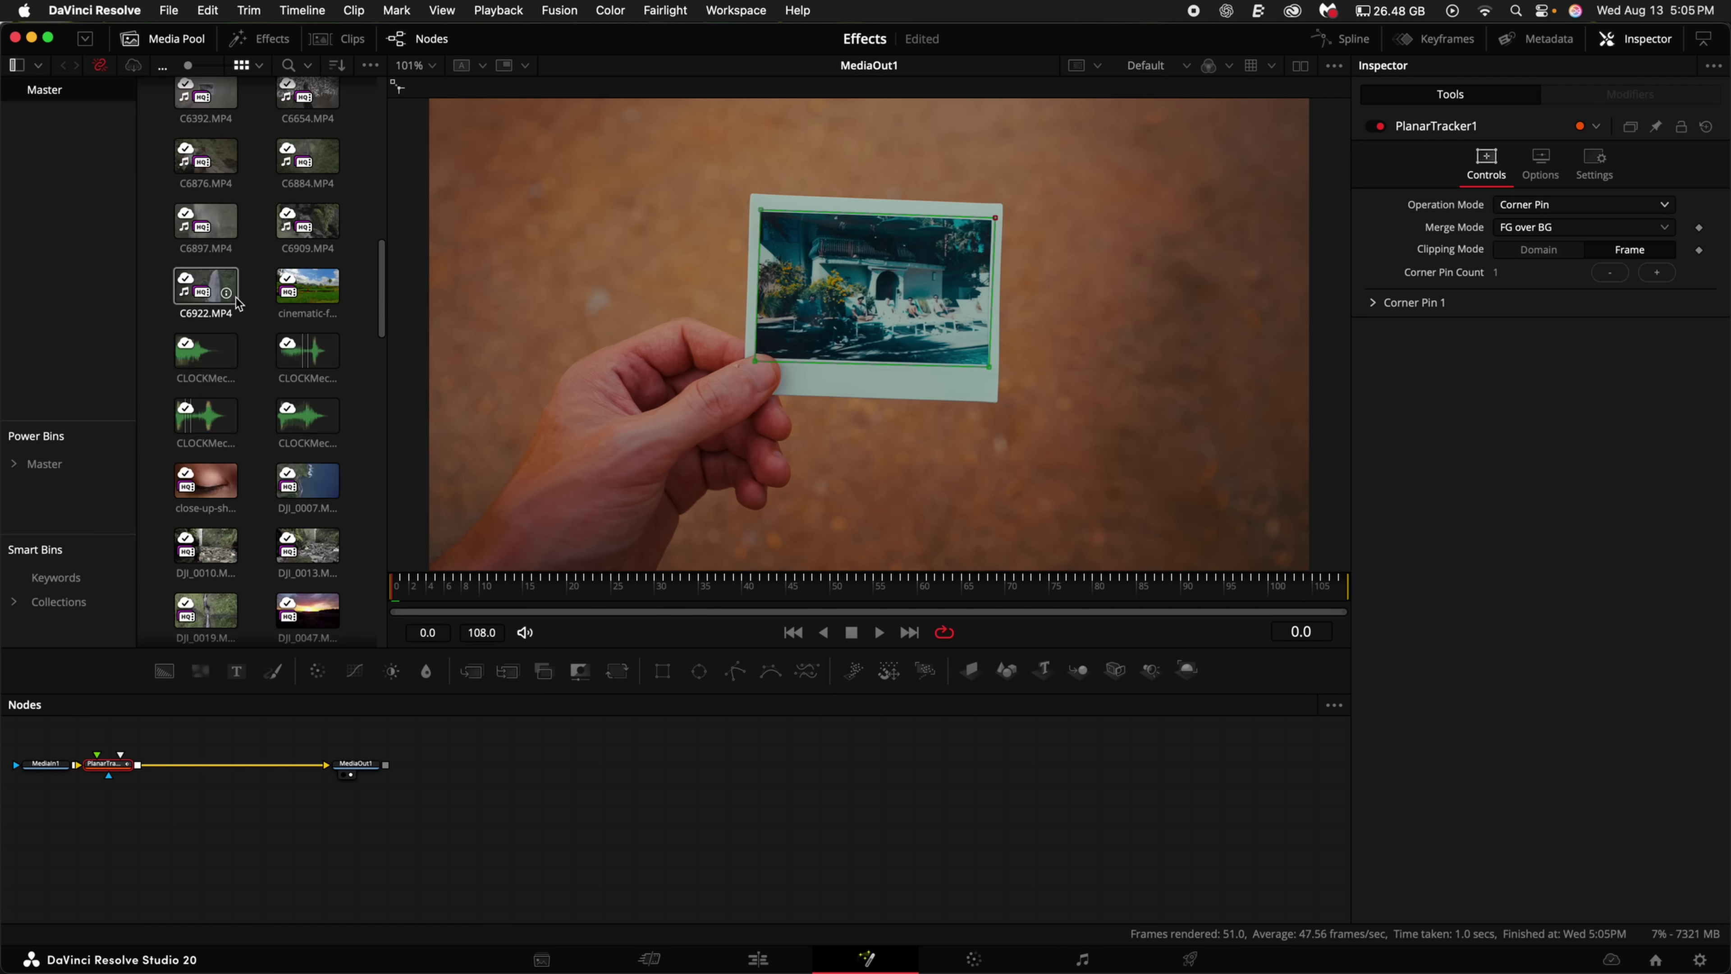
scroll(237, 304, "up", 2)
left_click_drag(307, 372, 115, 884)
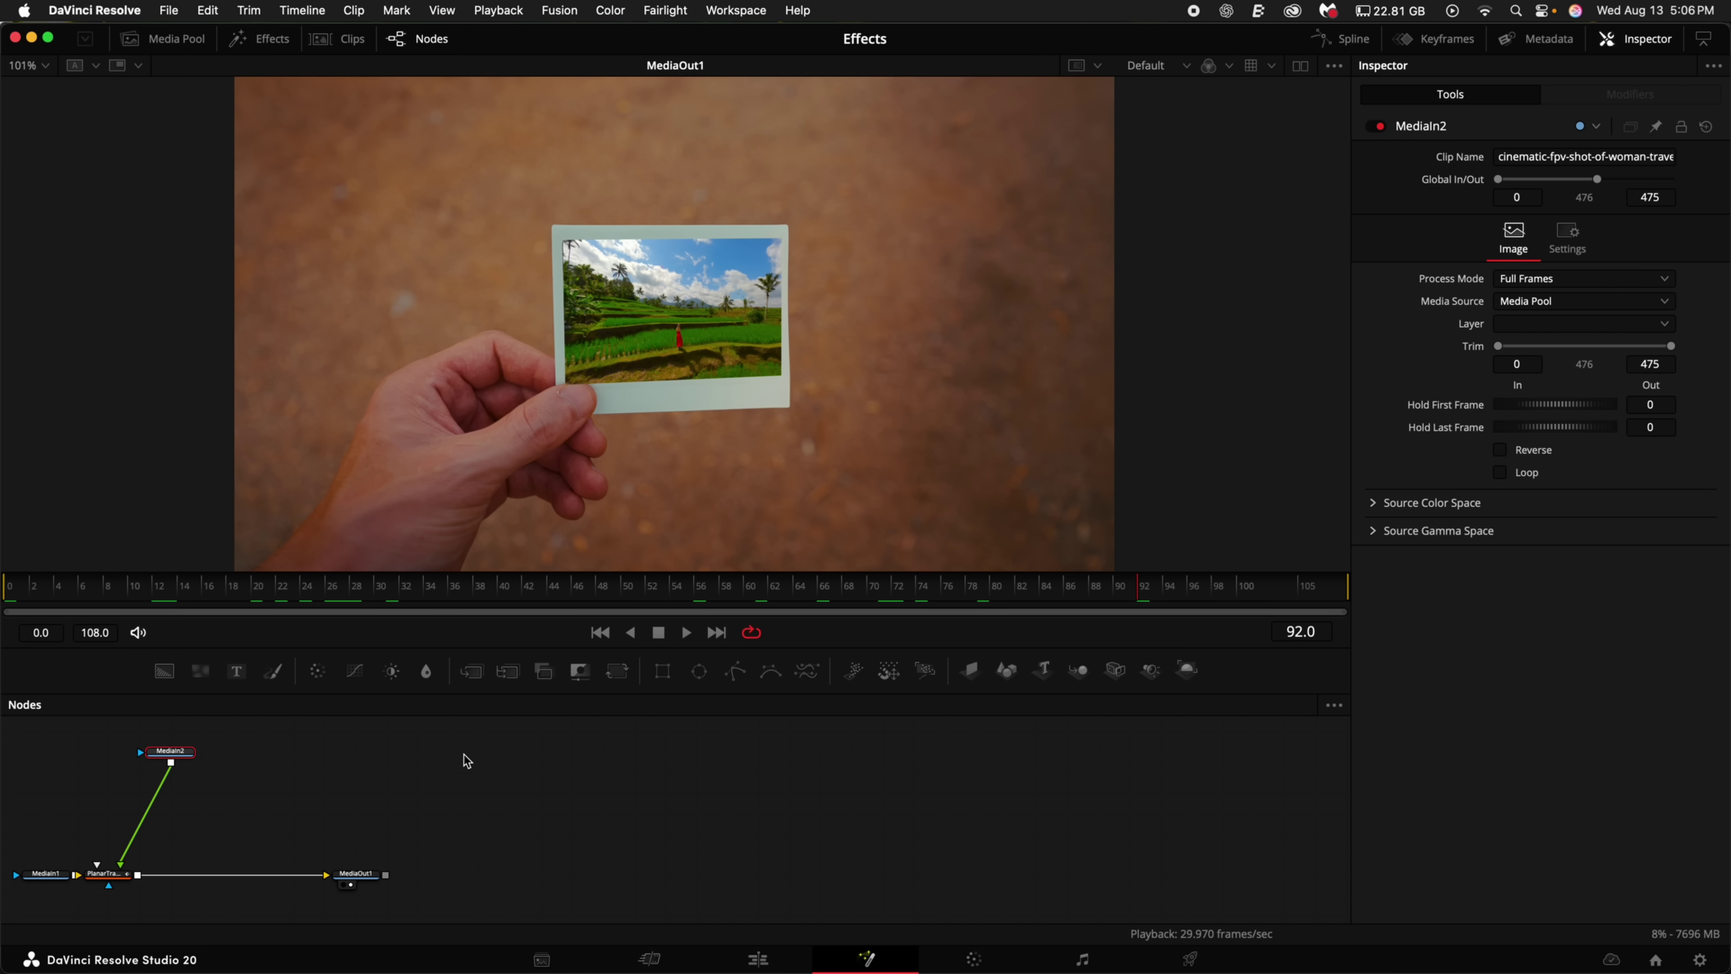
Add a Time Speed node after MediaIn2 and freeze the clip at frame 0.
key("shift+space")
type("plan")
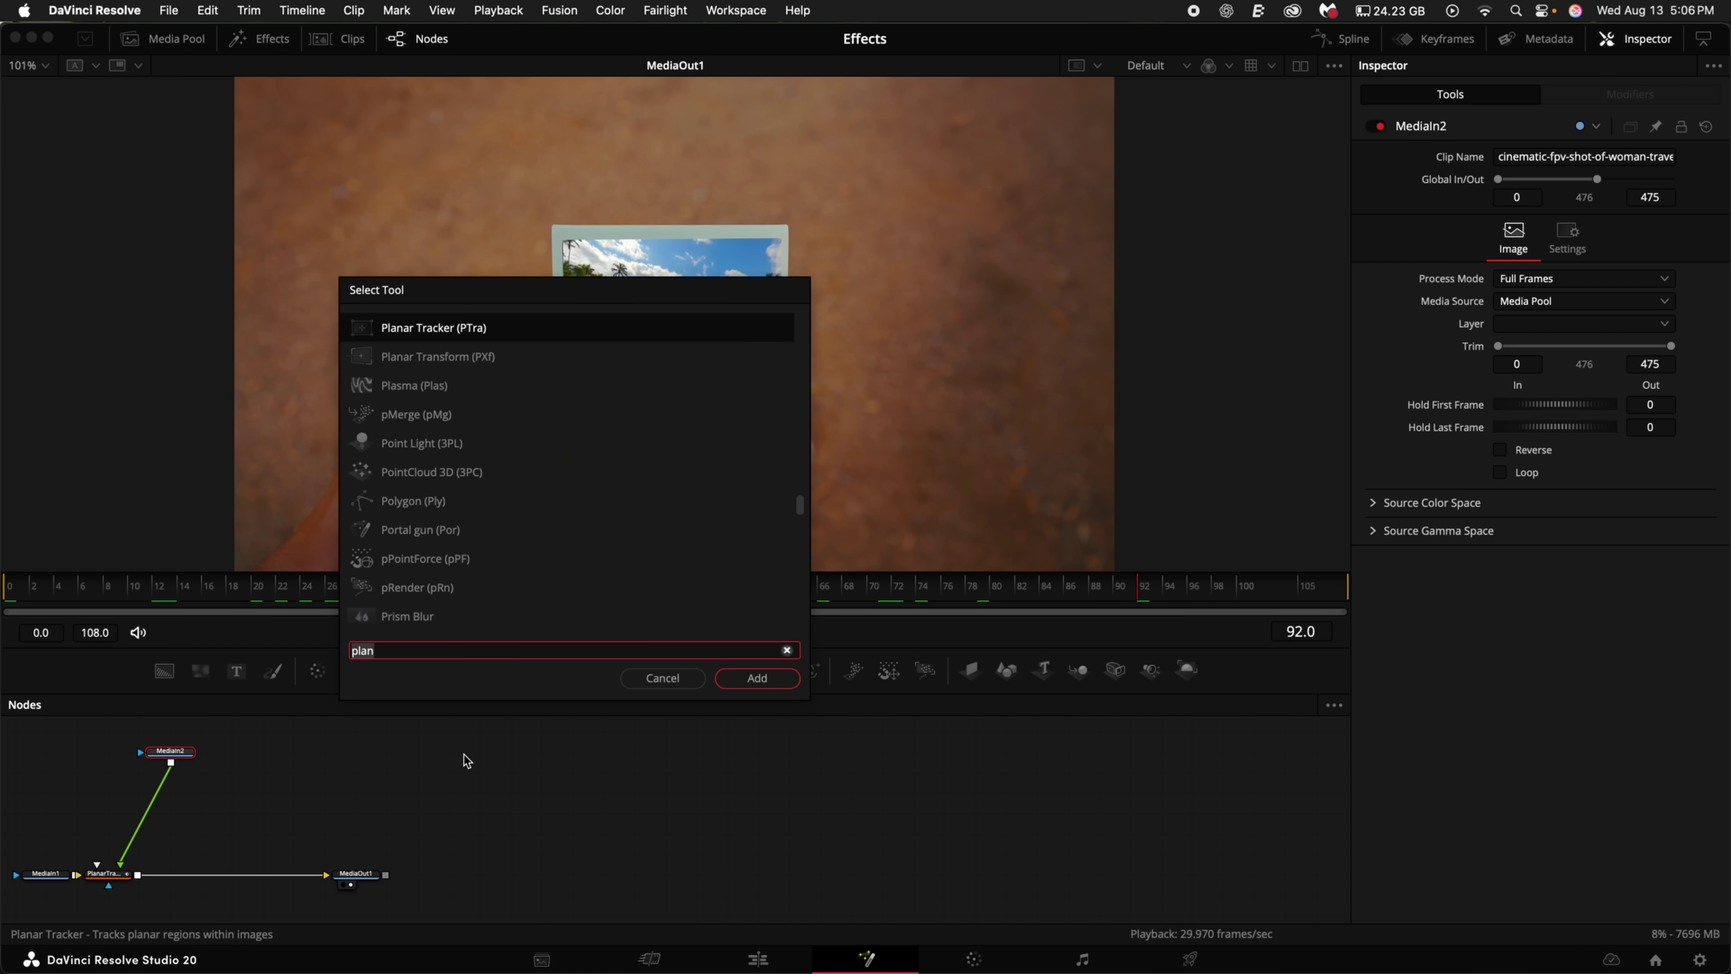
key("BackSpace")
key("BackSpace")
key("BackSpace")
key("BackSpace")
type("tim")
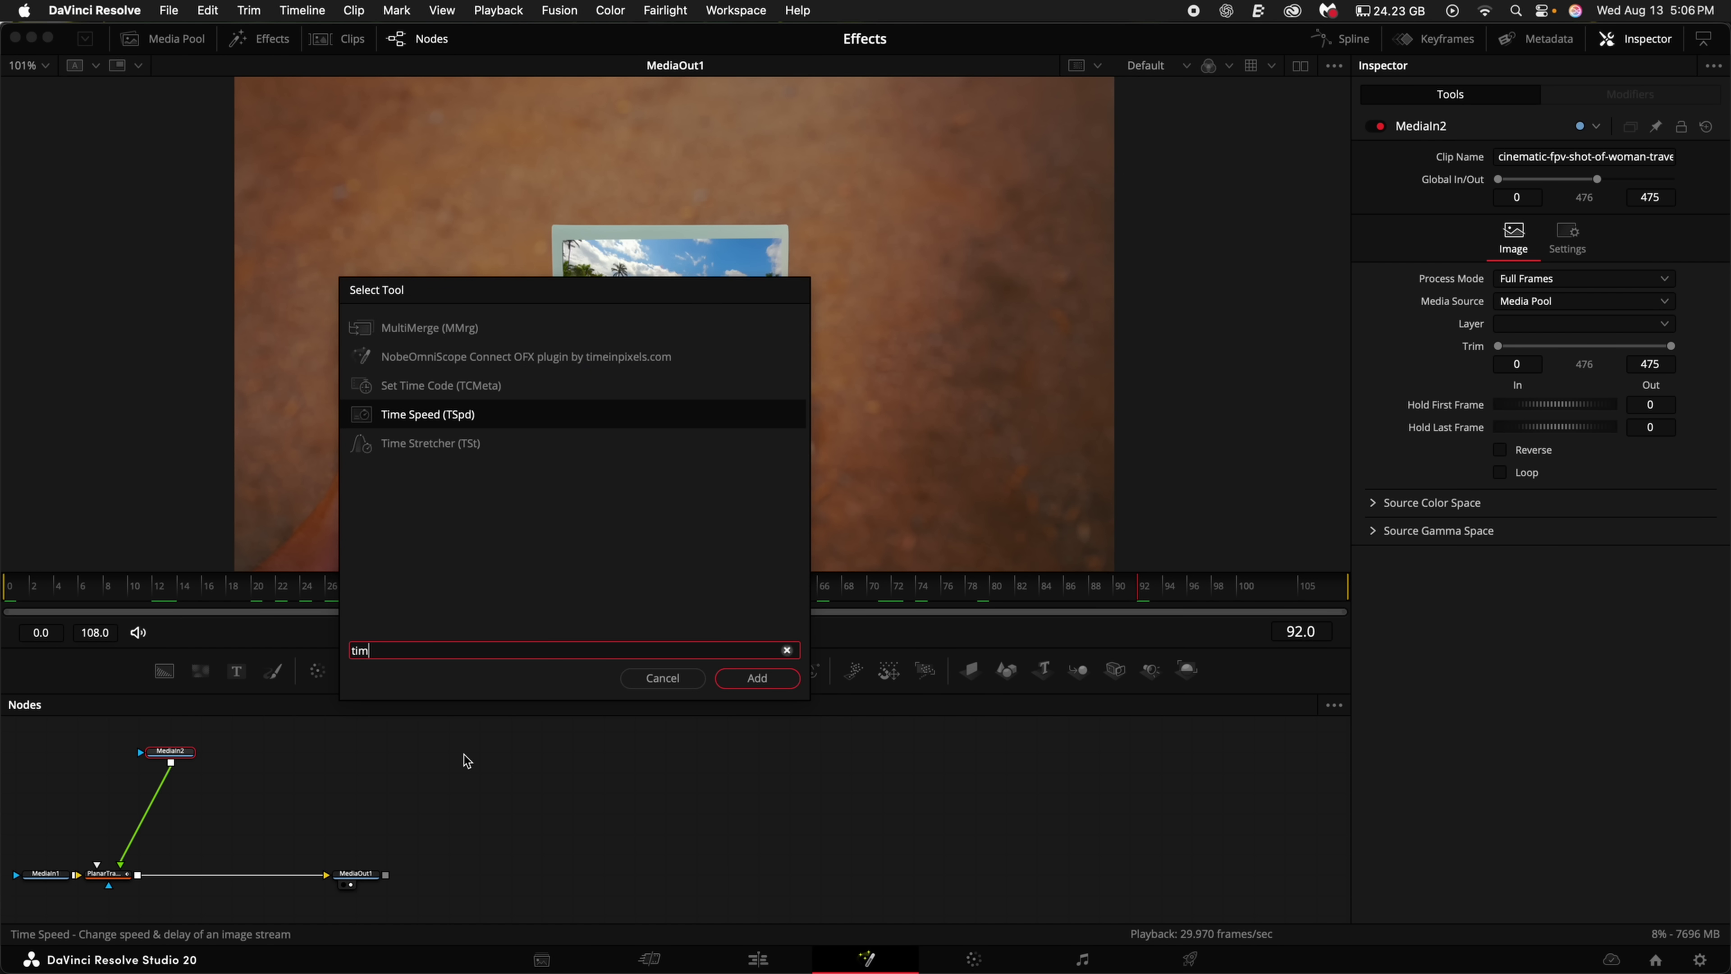
key("Return")
left_click_drag(318, 588, 5, 591)
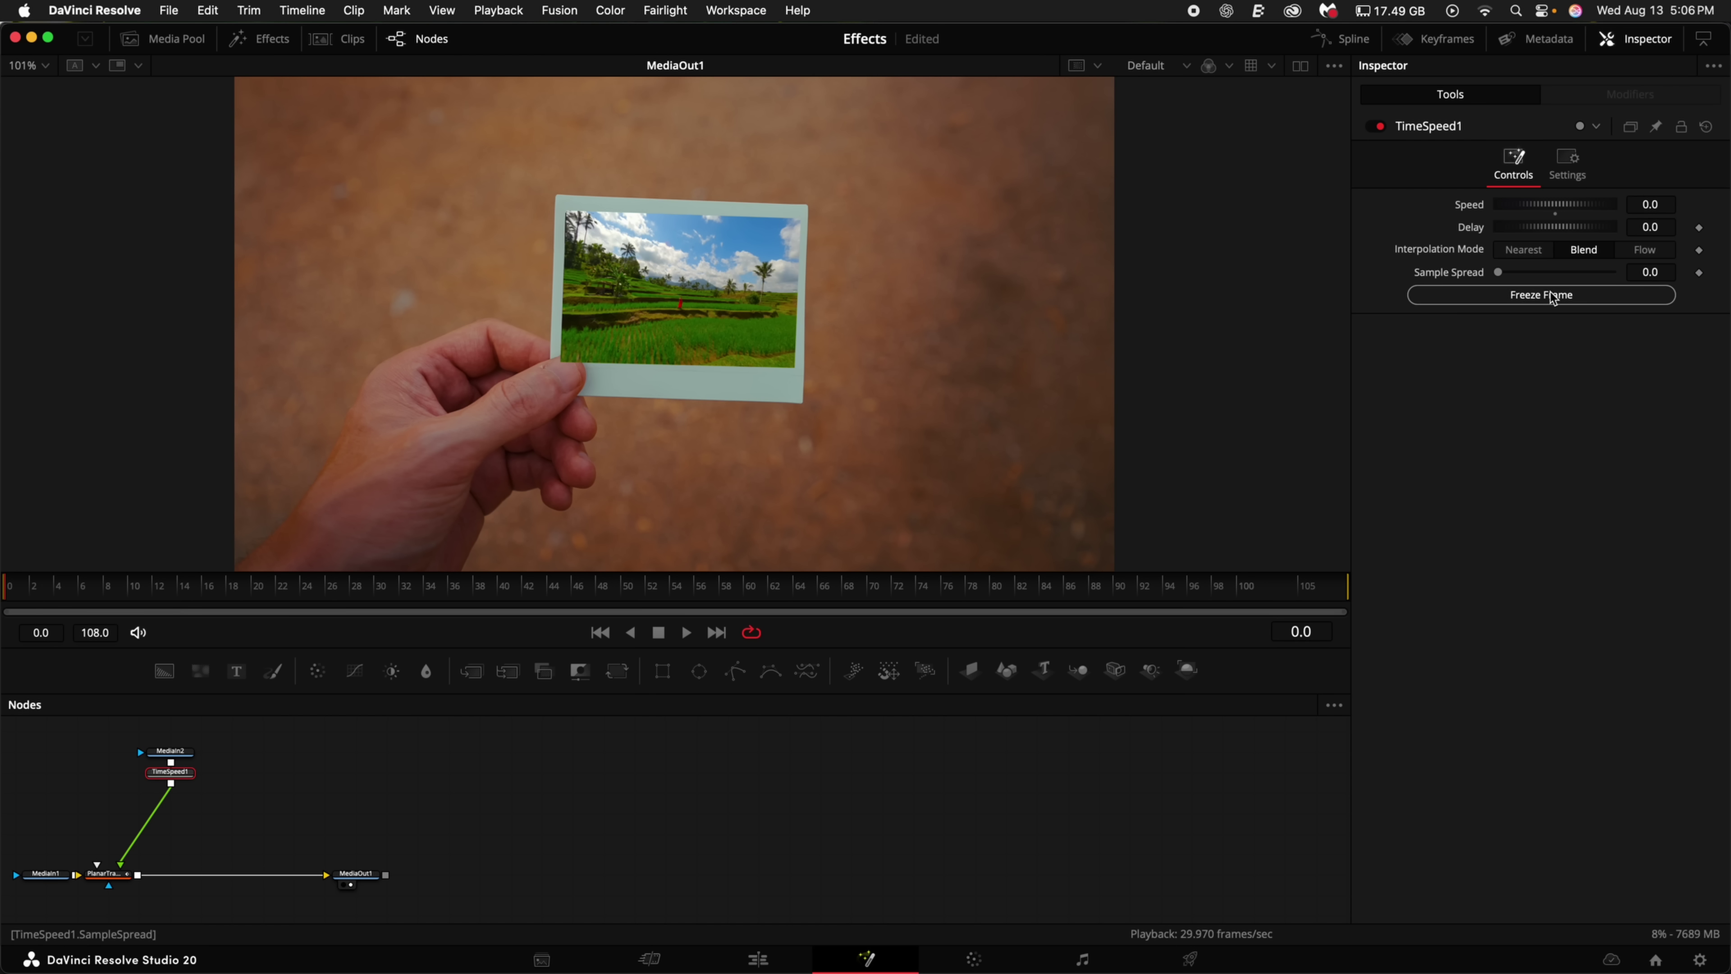
Insert a Transform node between PlanarTracker1 and MediaOut1.
left_click(203, 879)
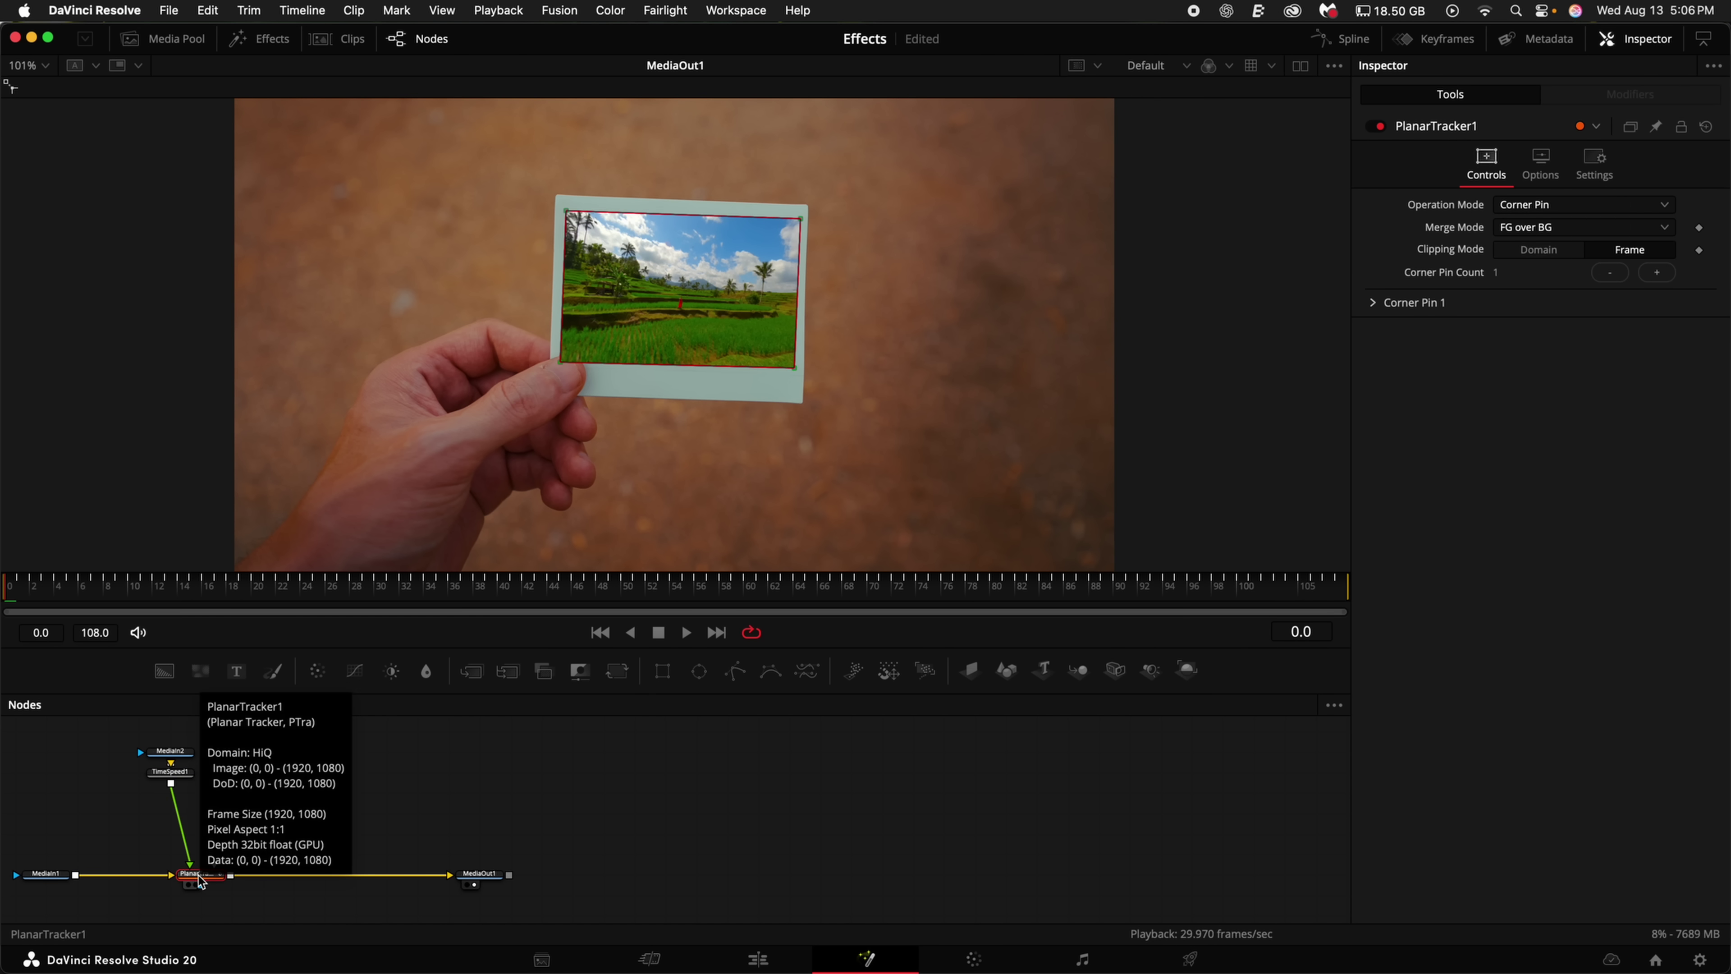
key("shift+space")
type("transform")
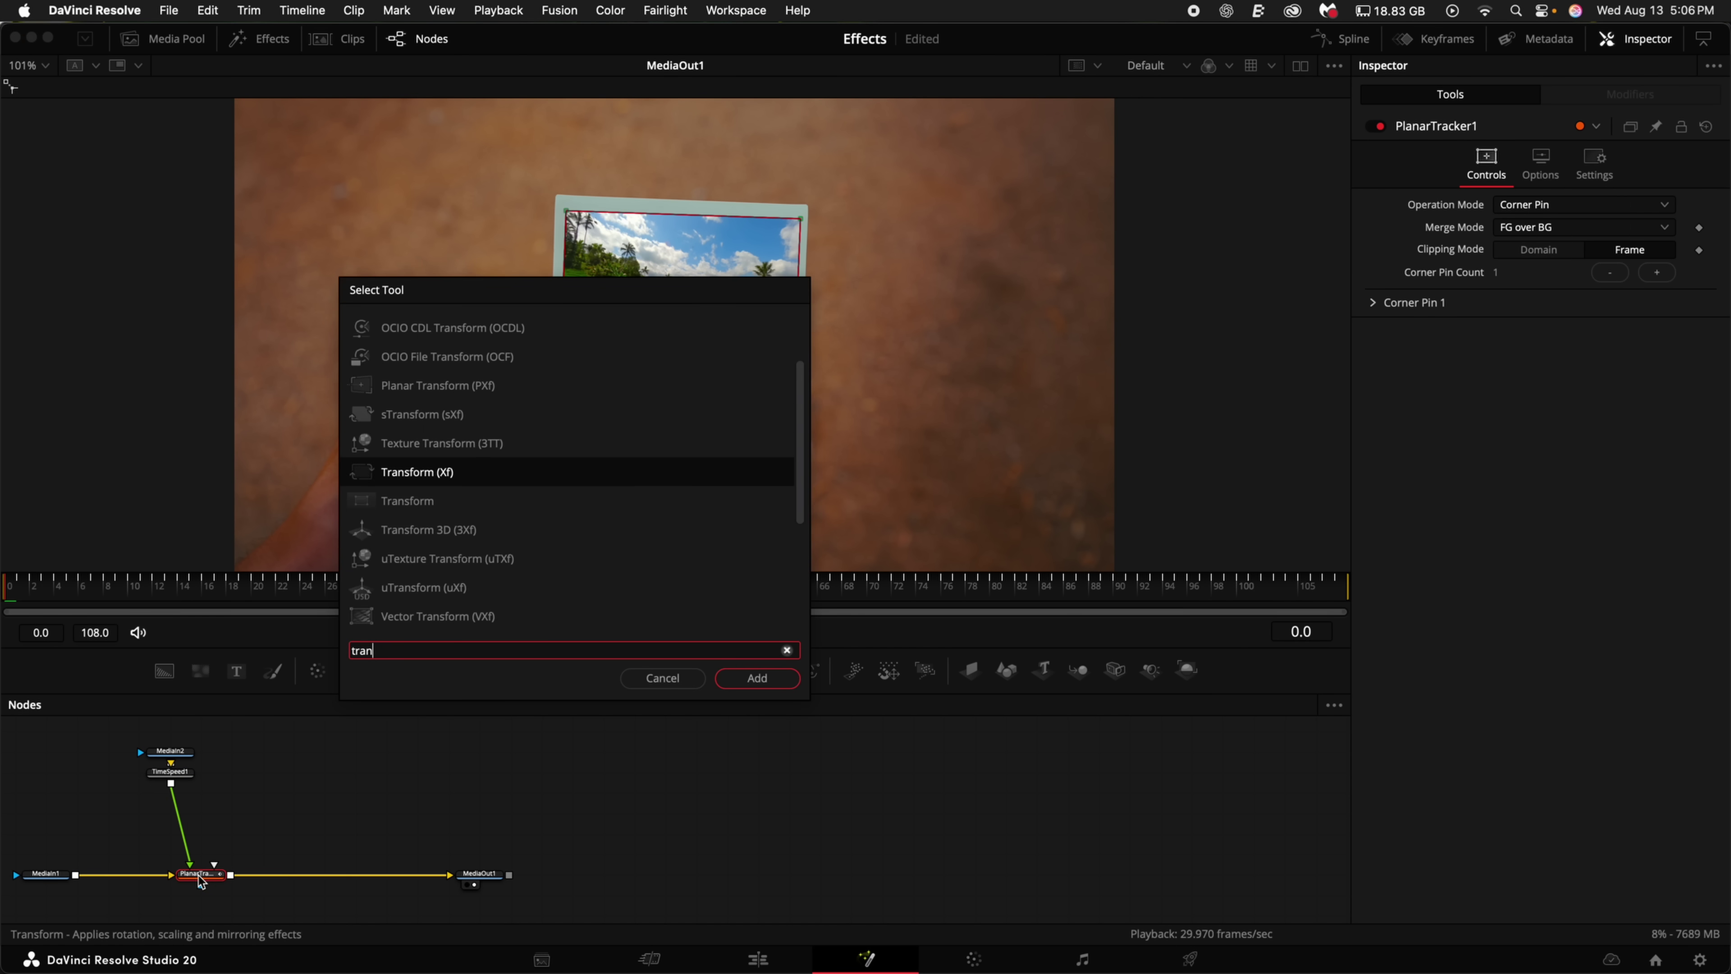
key("Return")
Keyframe the Transform's center, size and angle at frame 0, and enlarge the image at frame 108 until the landscape fills the frame.
left_click(1700, 226)
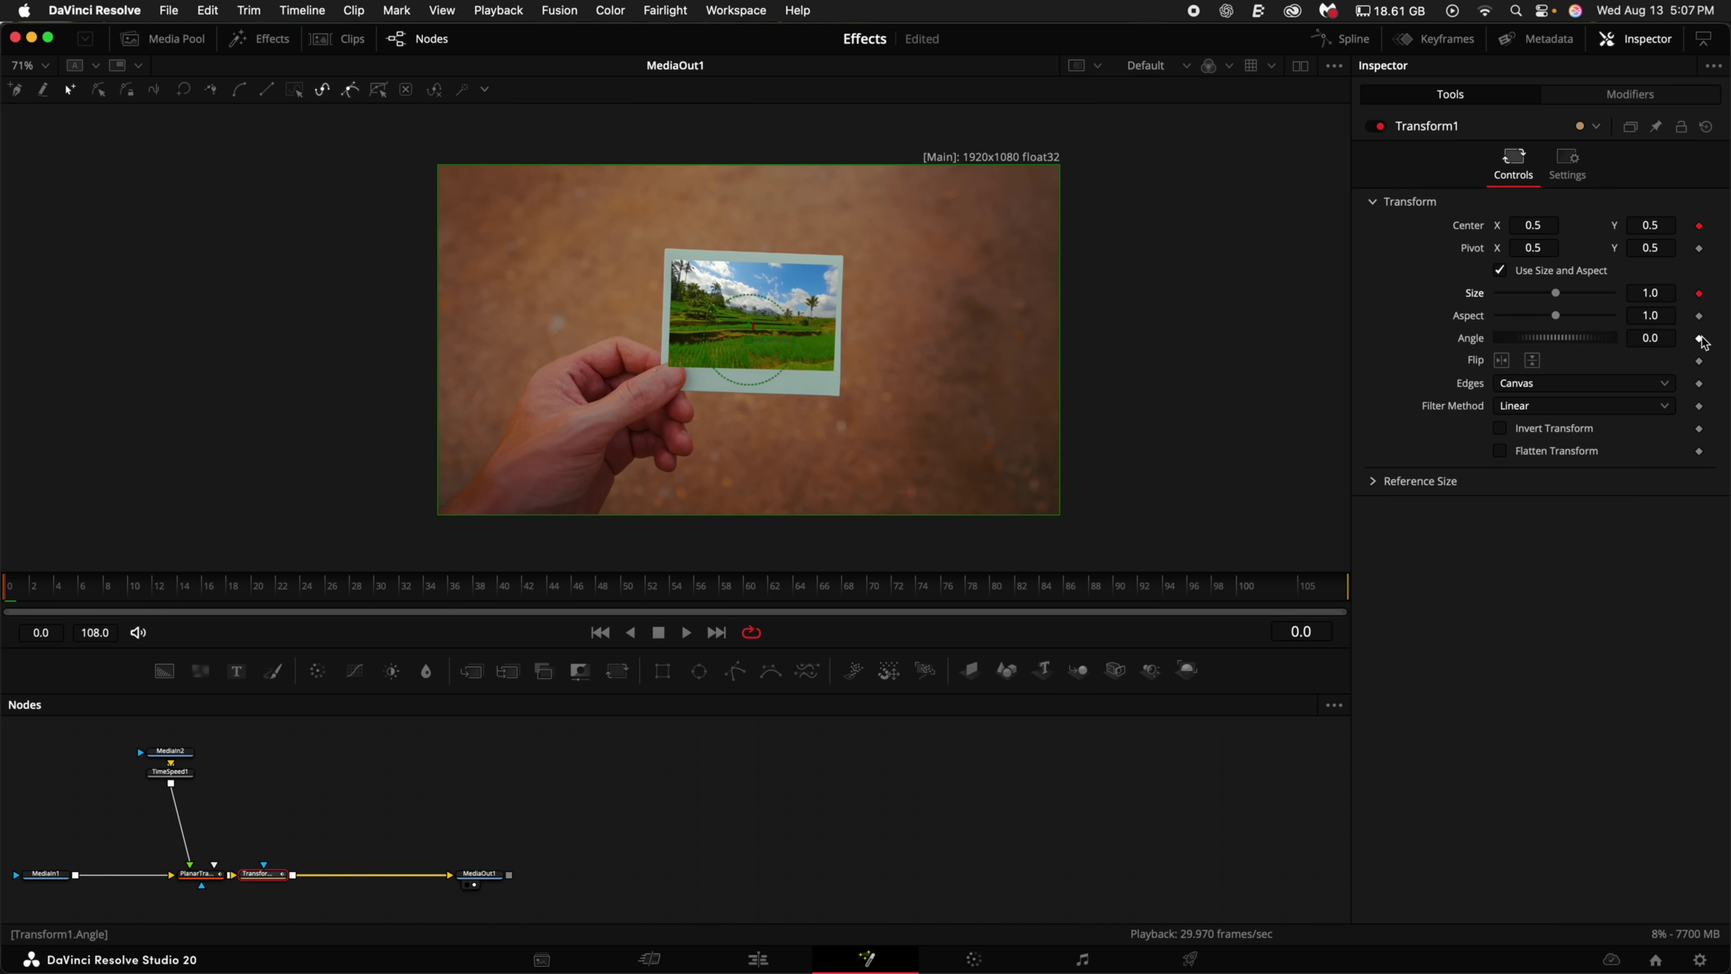
left_click_drag(127, 586, 1335, 585)
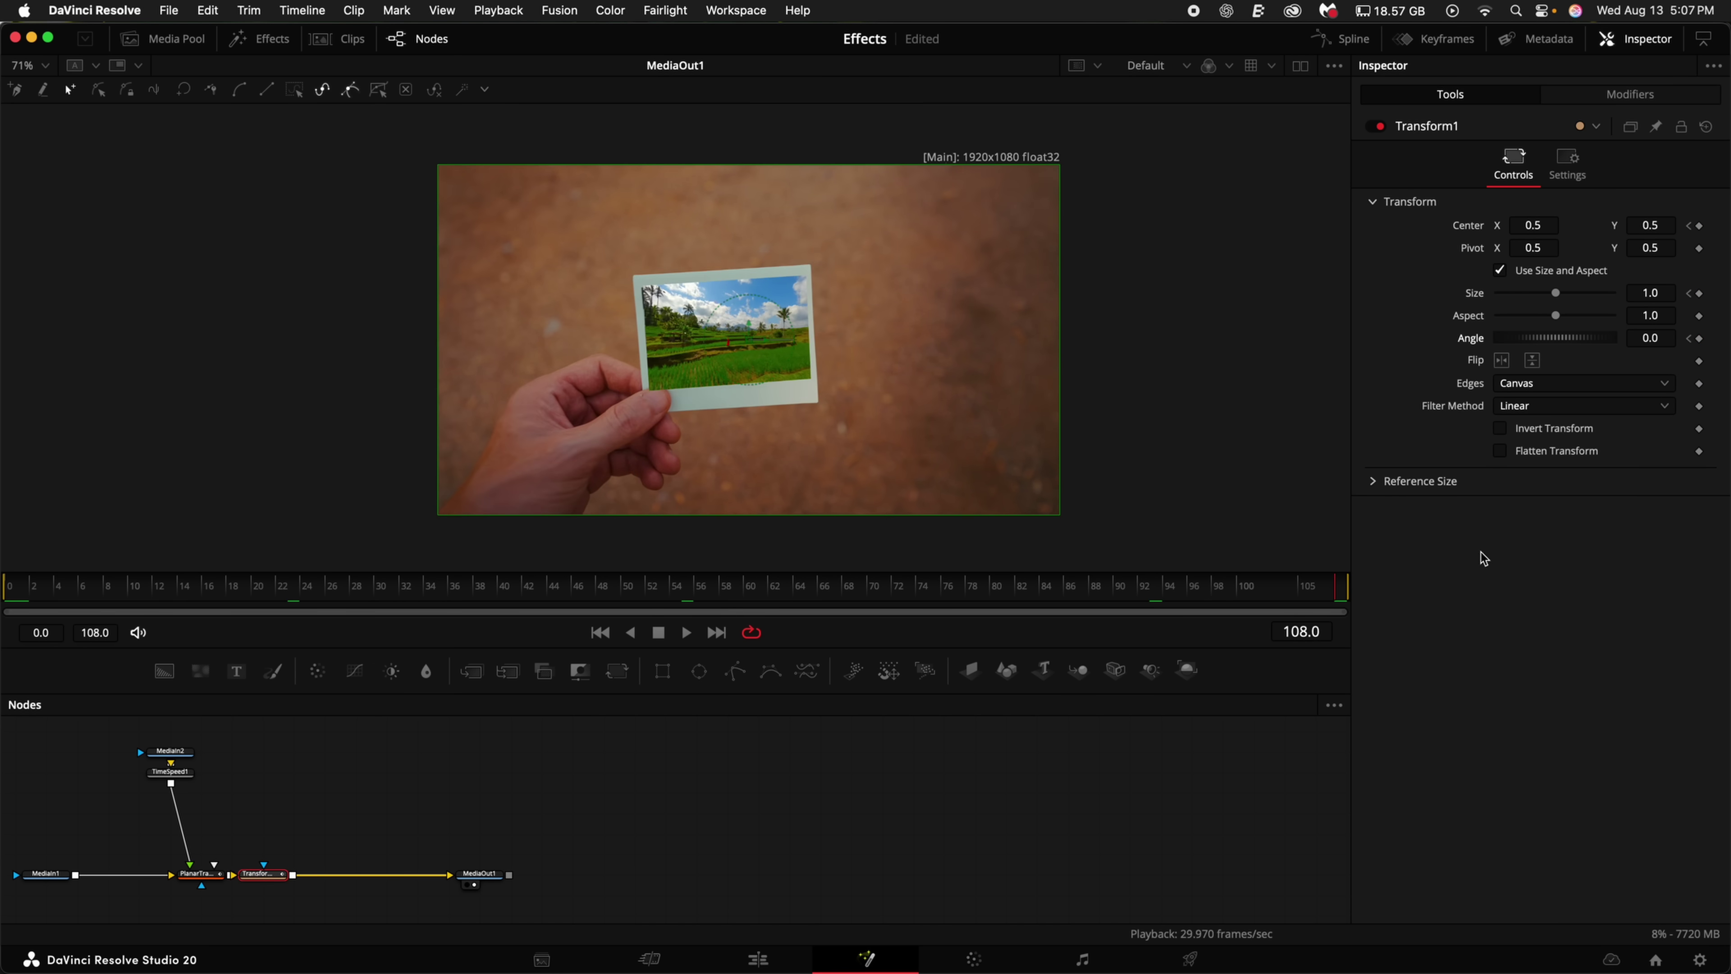
left_click_drag(1556, 293, 1591, 301)
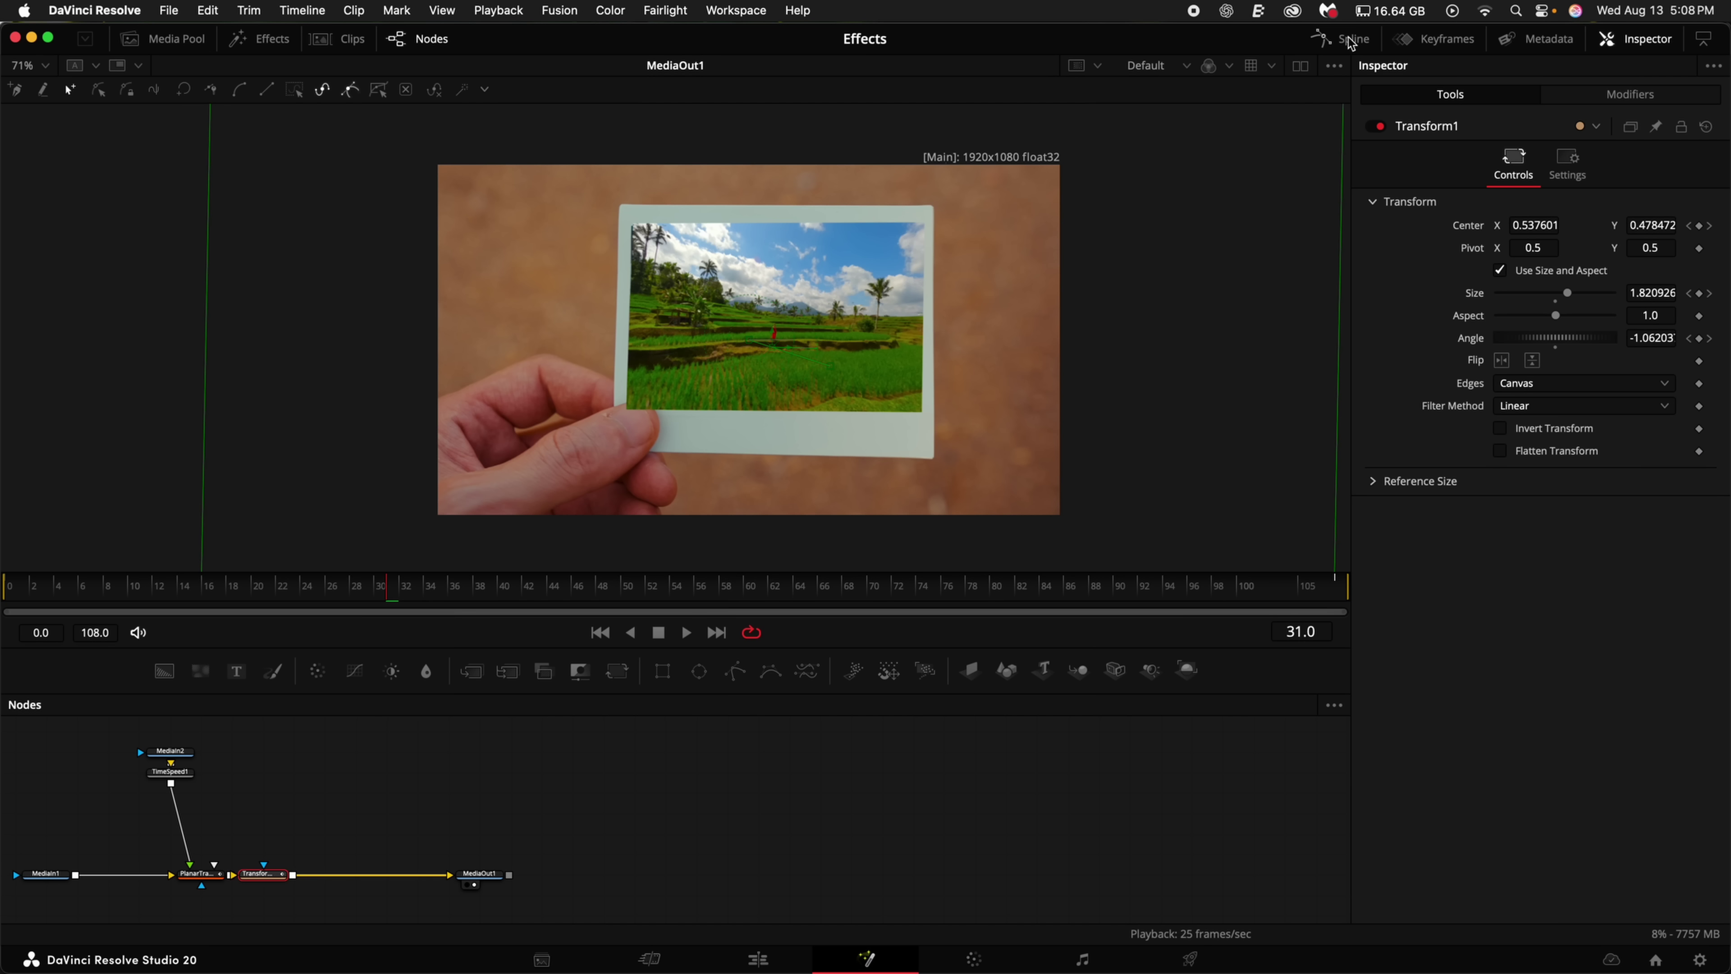
Isolate Transform1's Size curve in the spline view, flatten its two keyframes and pull the last keyframe's handle down to reshape the zoom.
left_click(1351, 44)
key("Left")
left_click(699, 796)
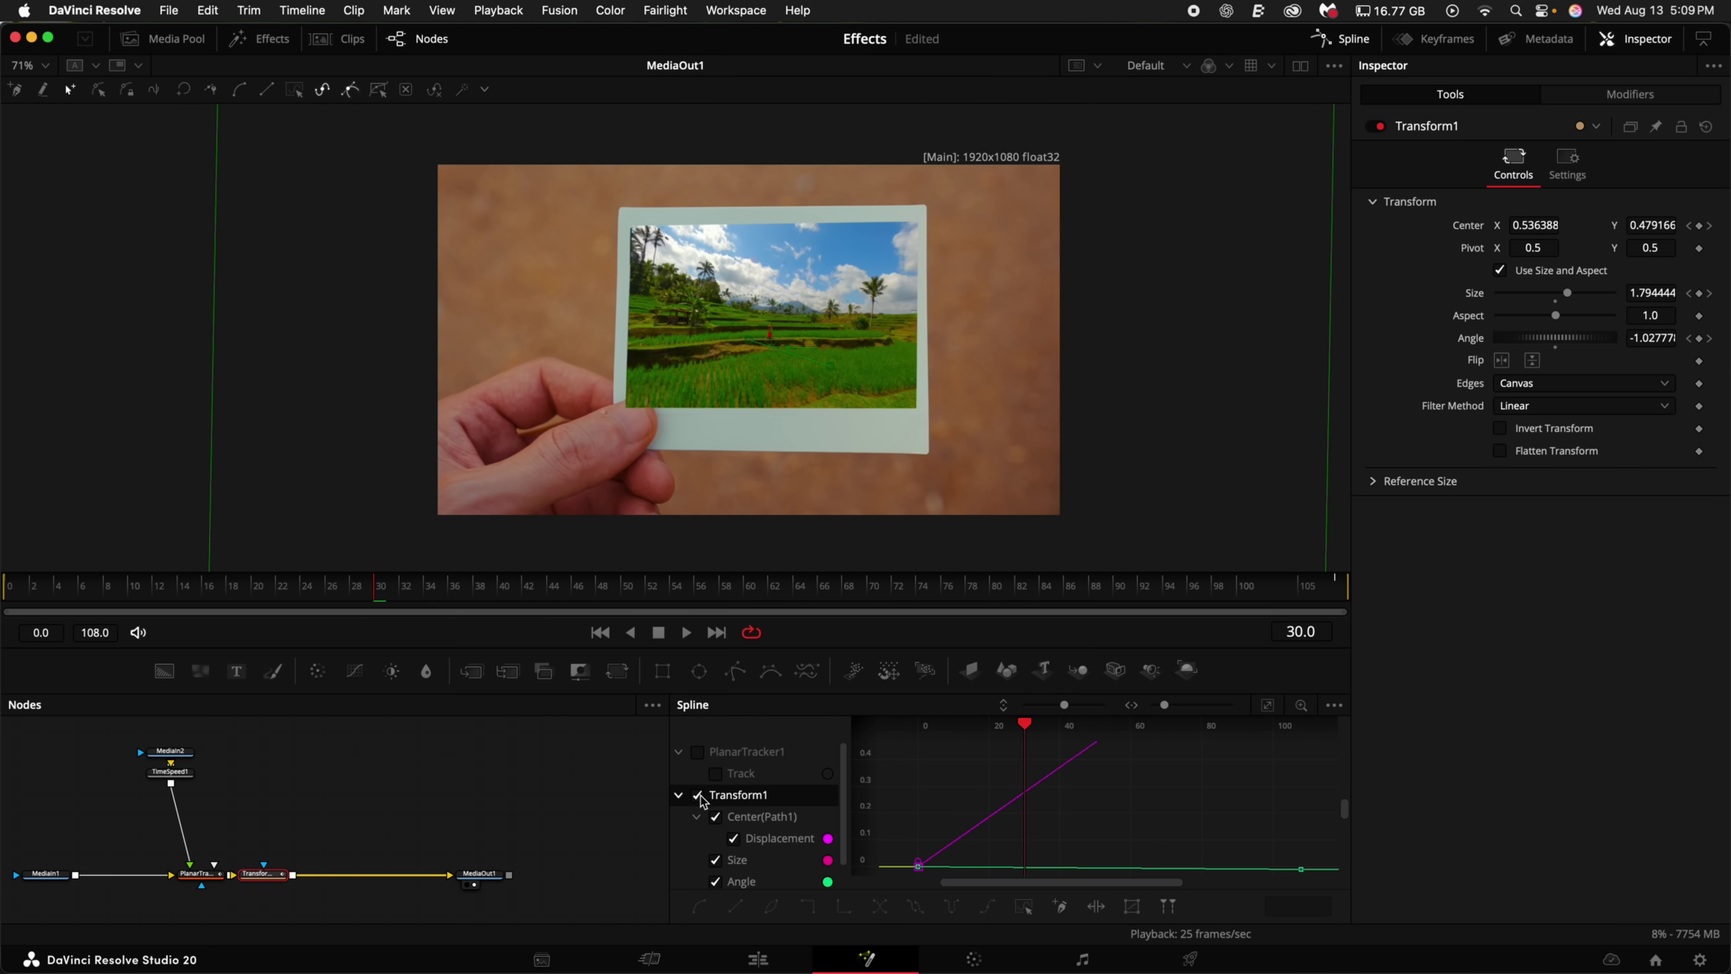
left_click(719, 822)
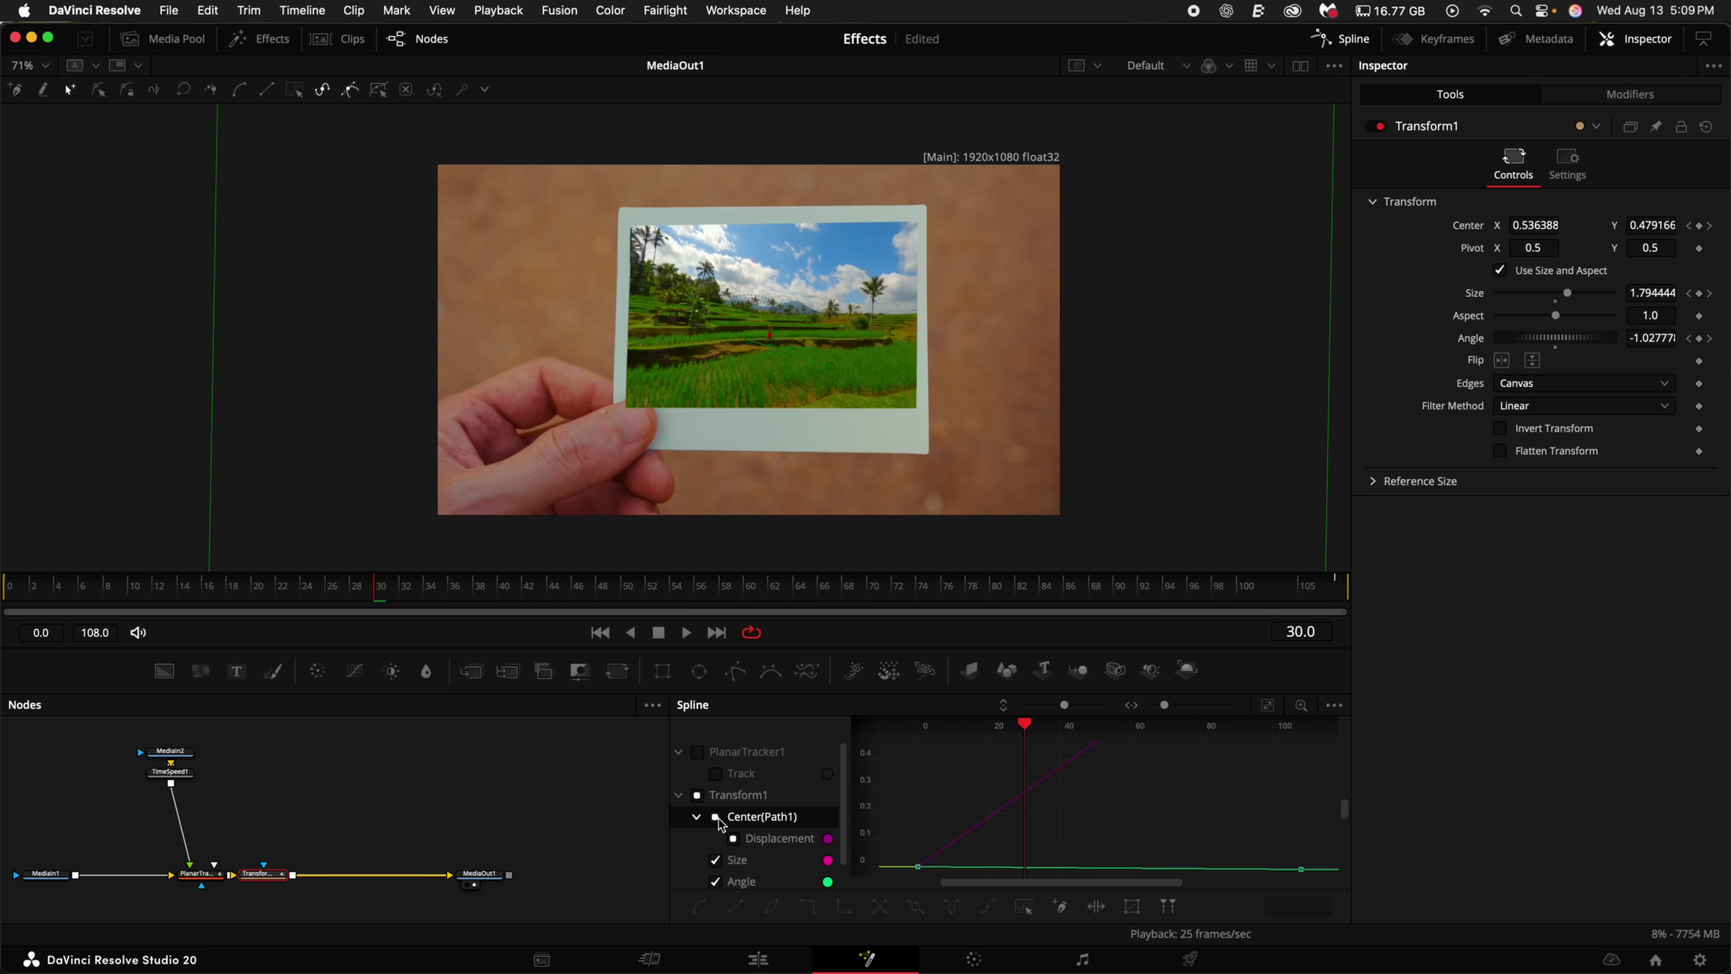
left_click(716, 881)
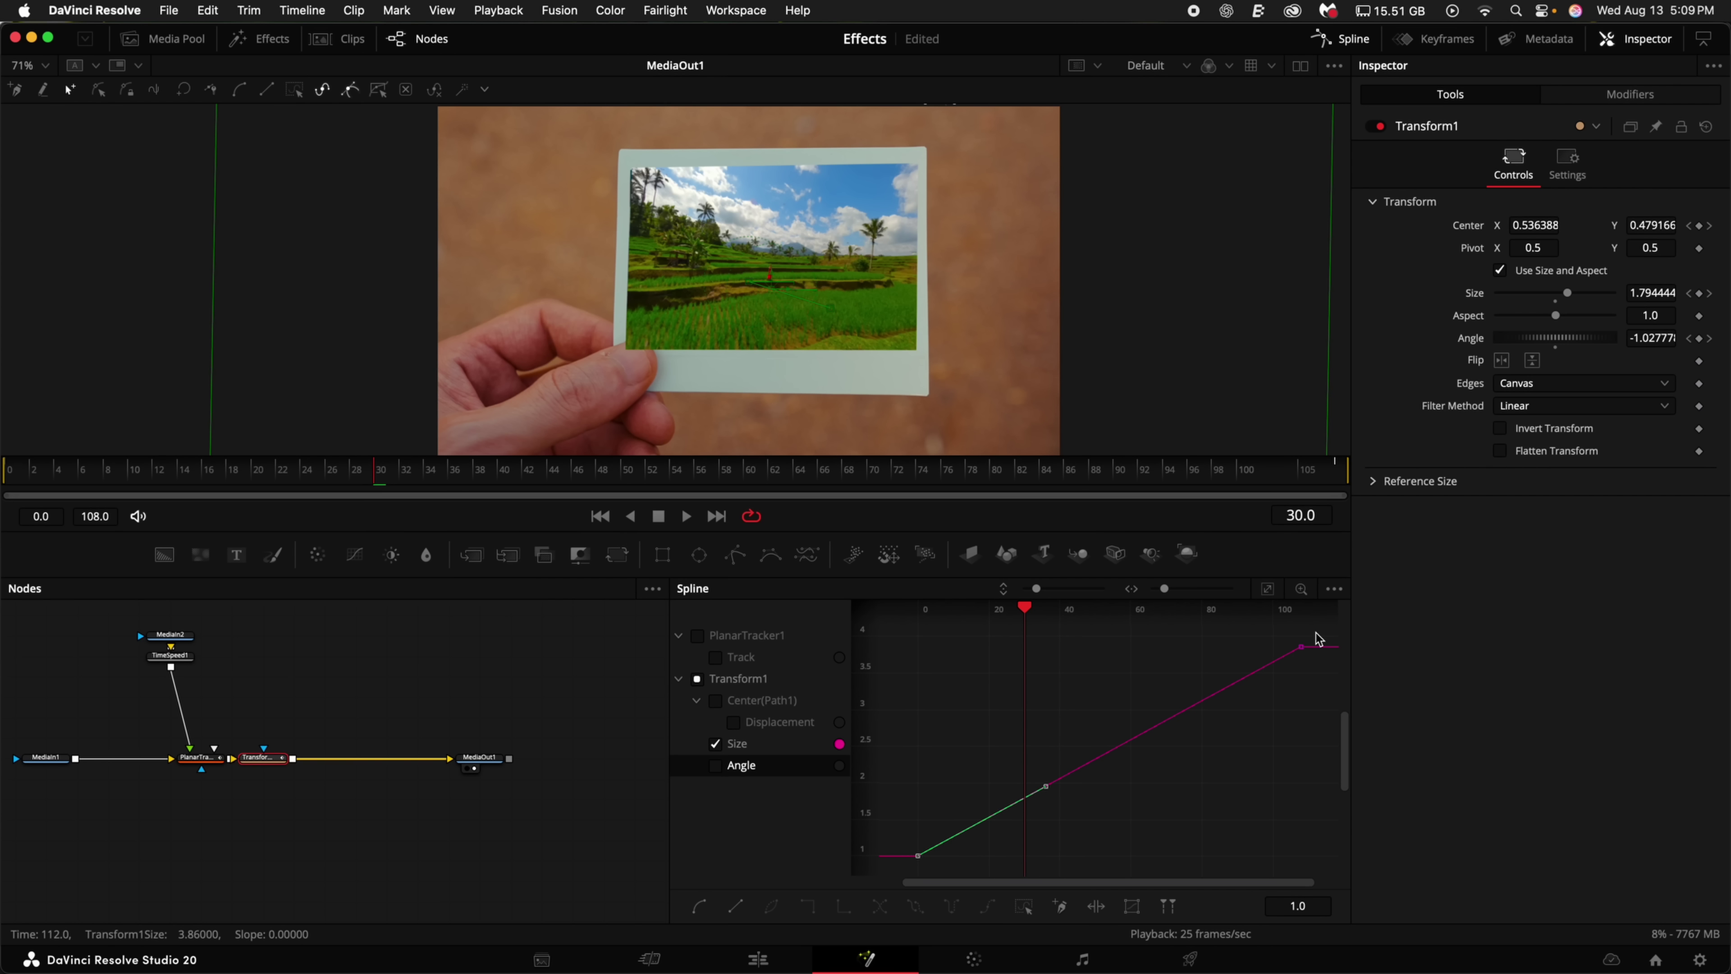
left_click_drag(1317, 632, 894, 870)
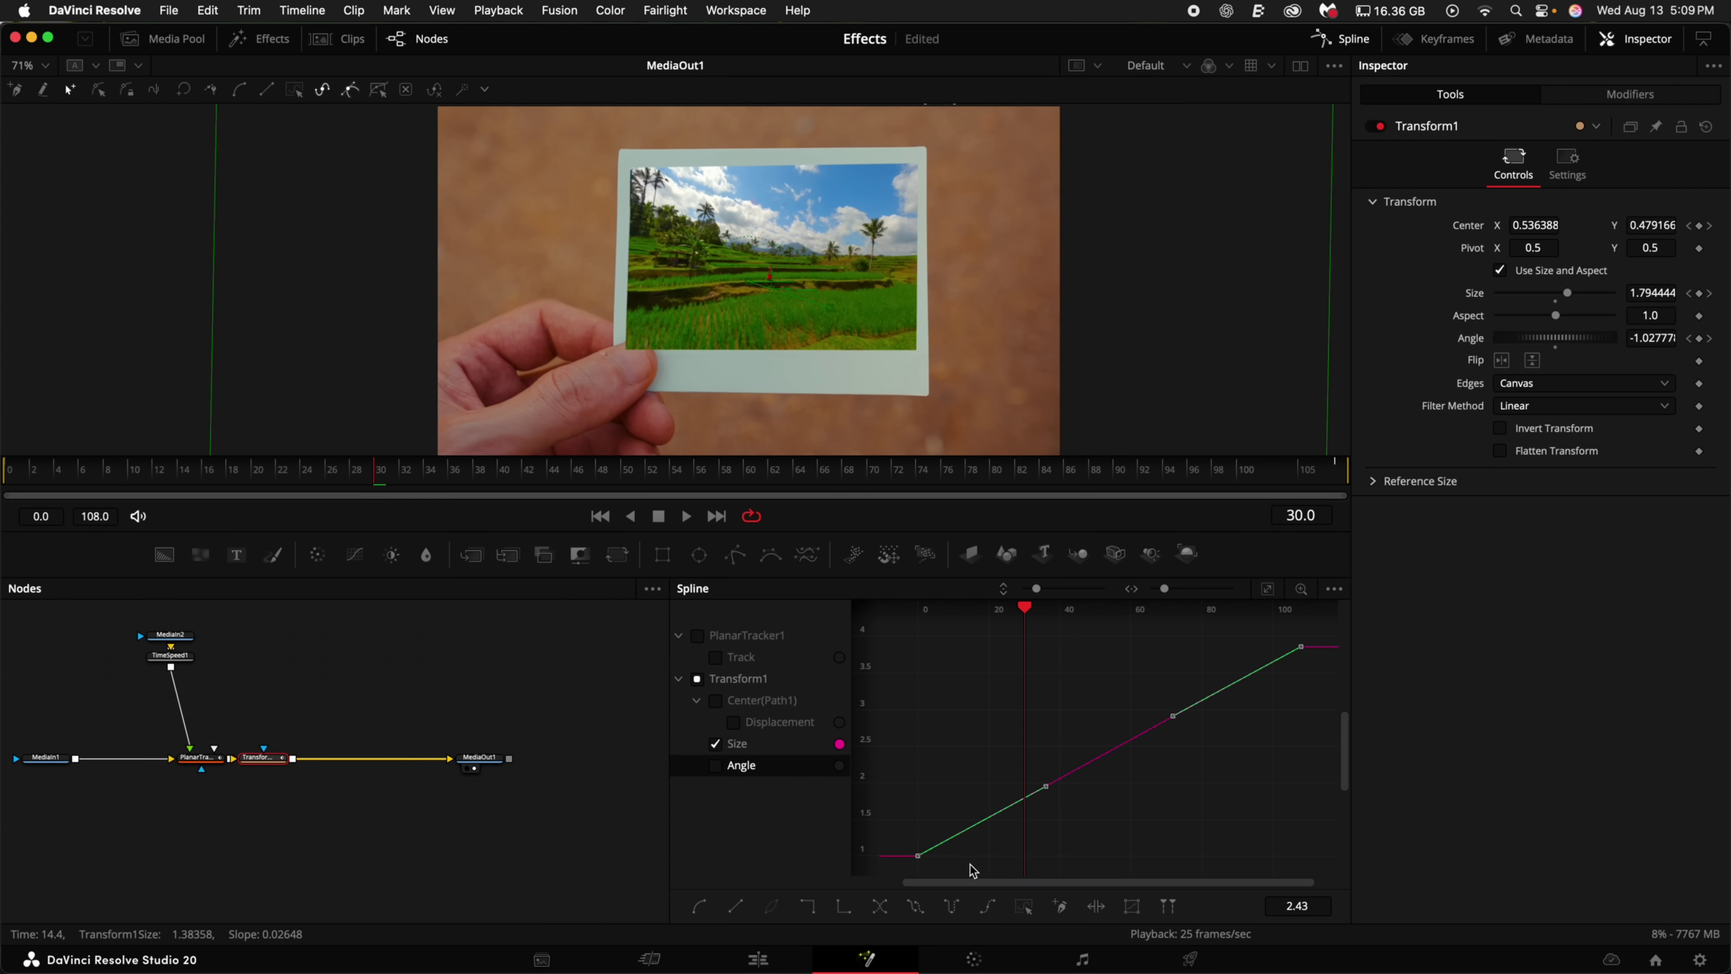
key("f")
left_click(1108, 798)
left_click_drag(1168, 647, 1321, 785)
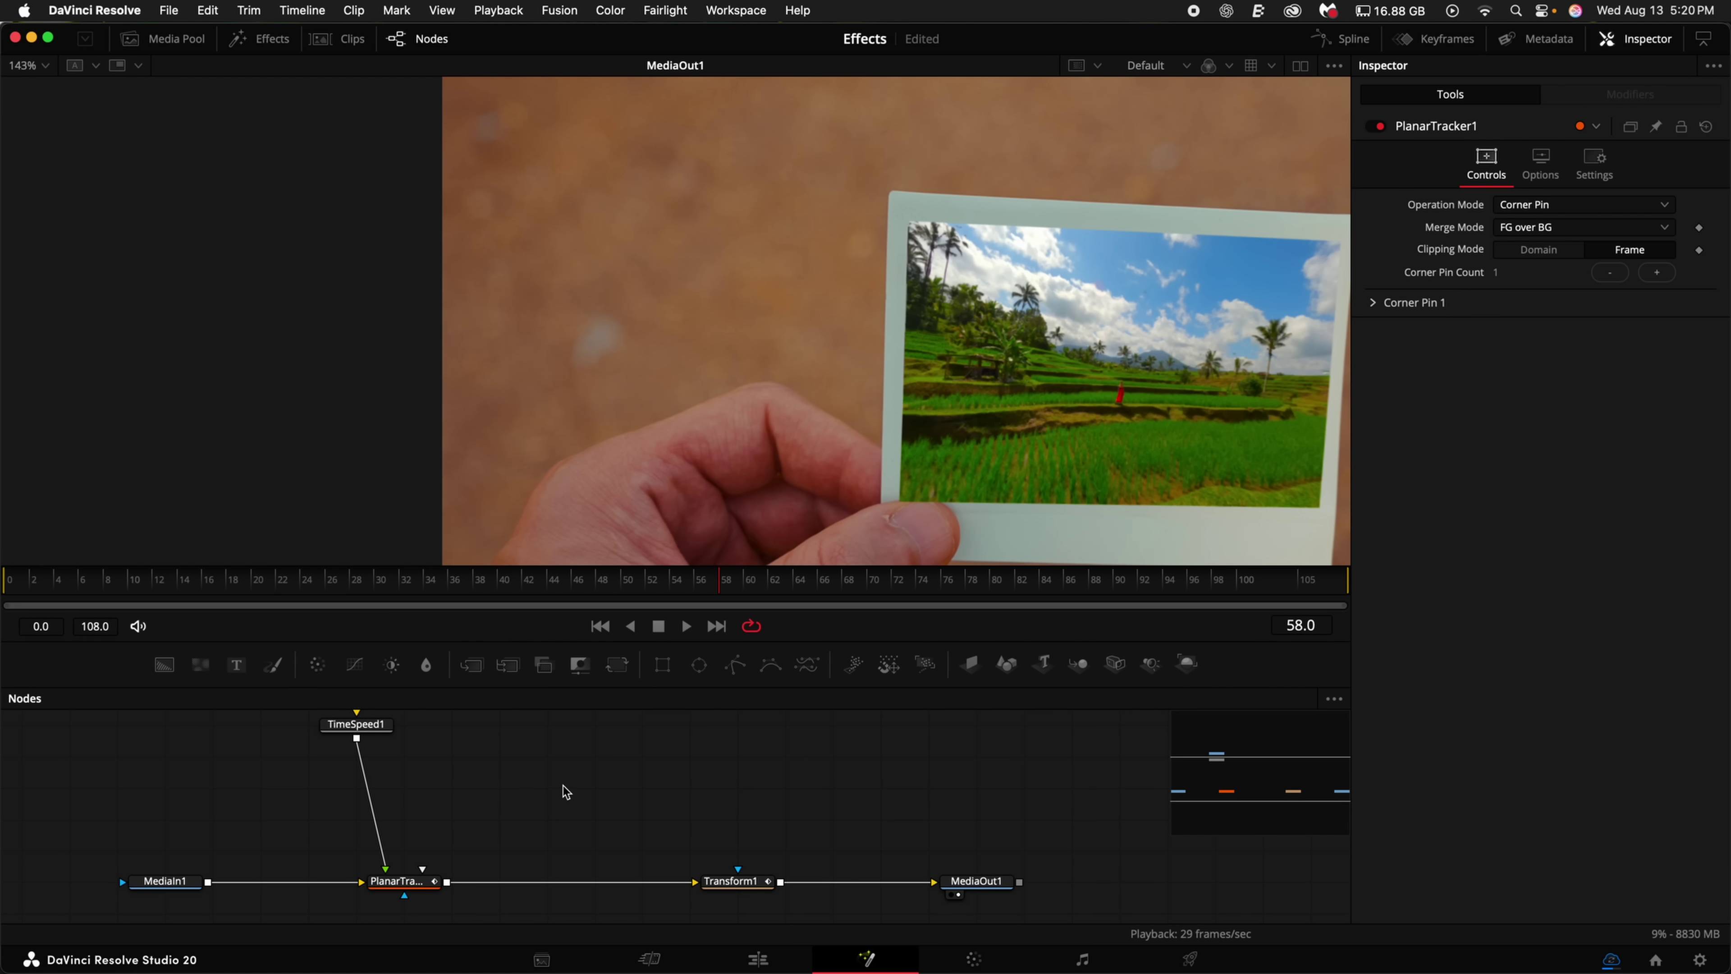
Add a Magic Mask node and connect MediaIn1 to its input.
key("shift+space")
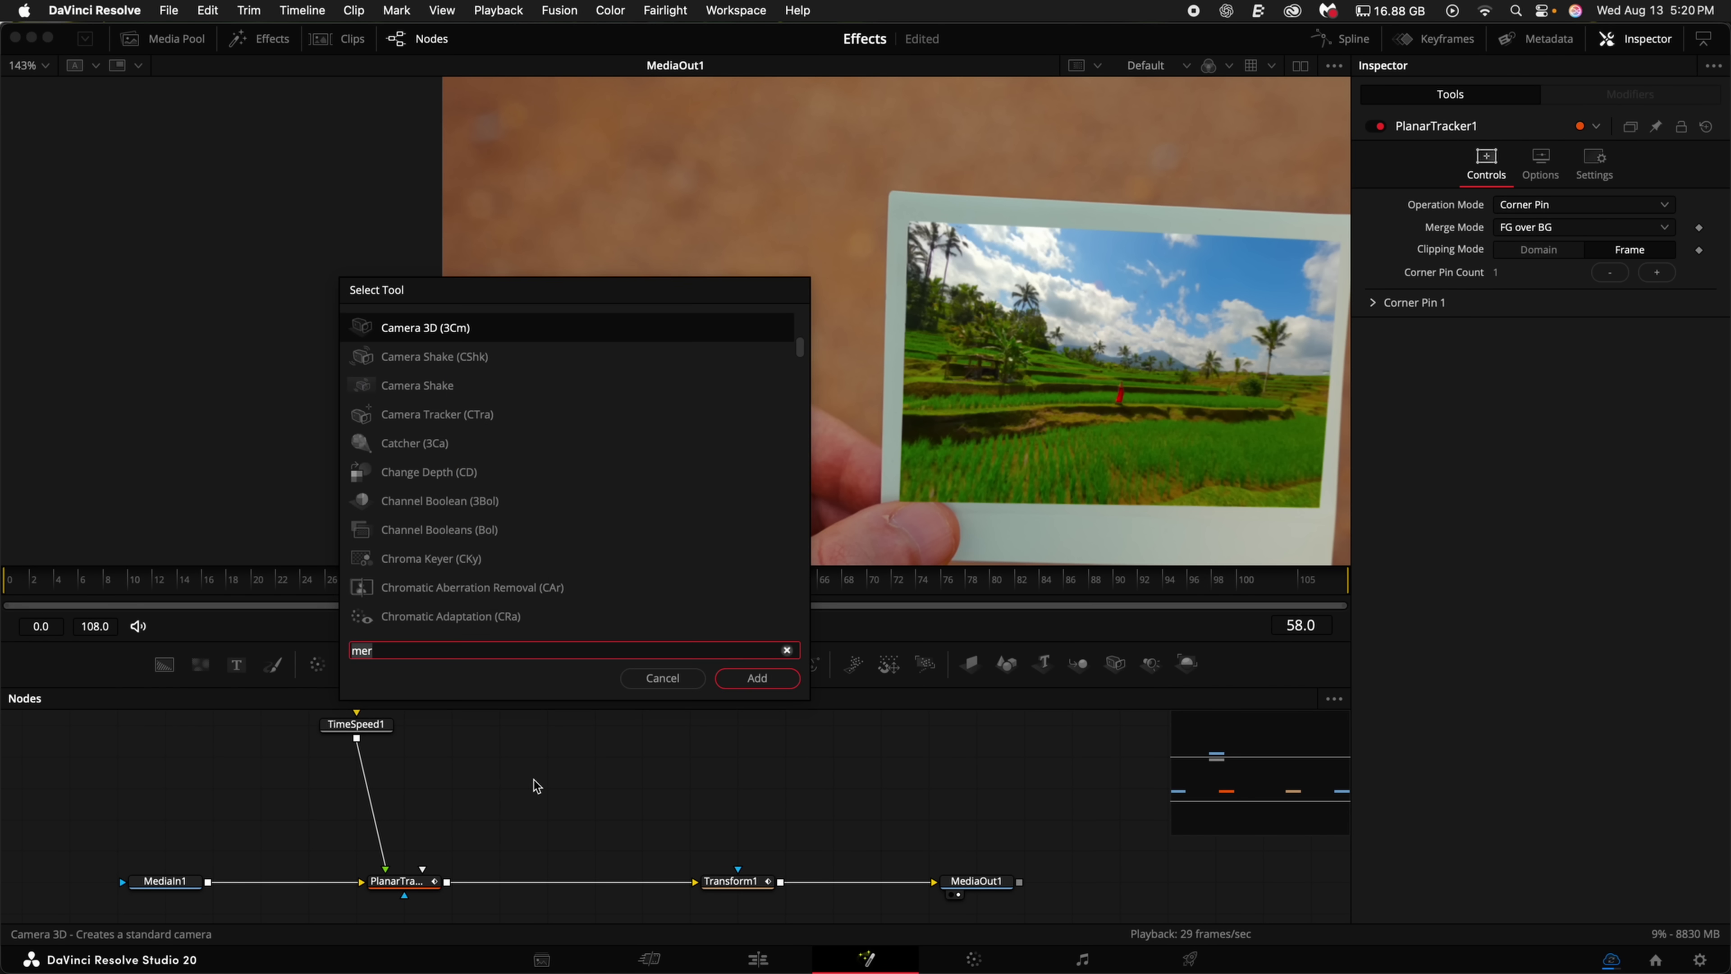
type("magic")
key("Return")
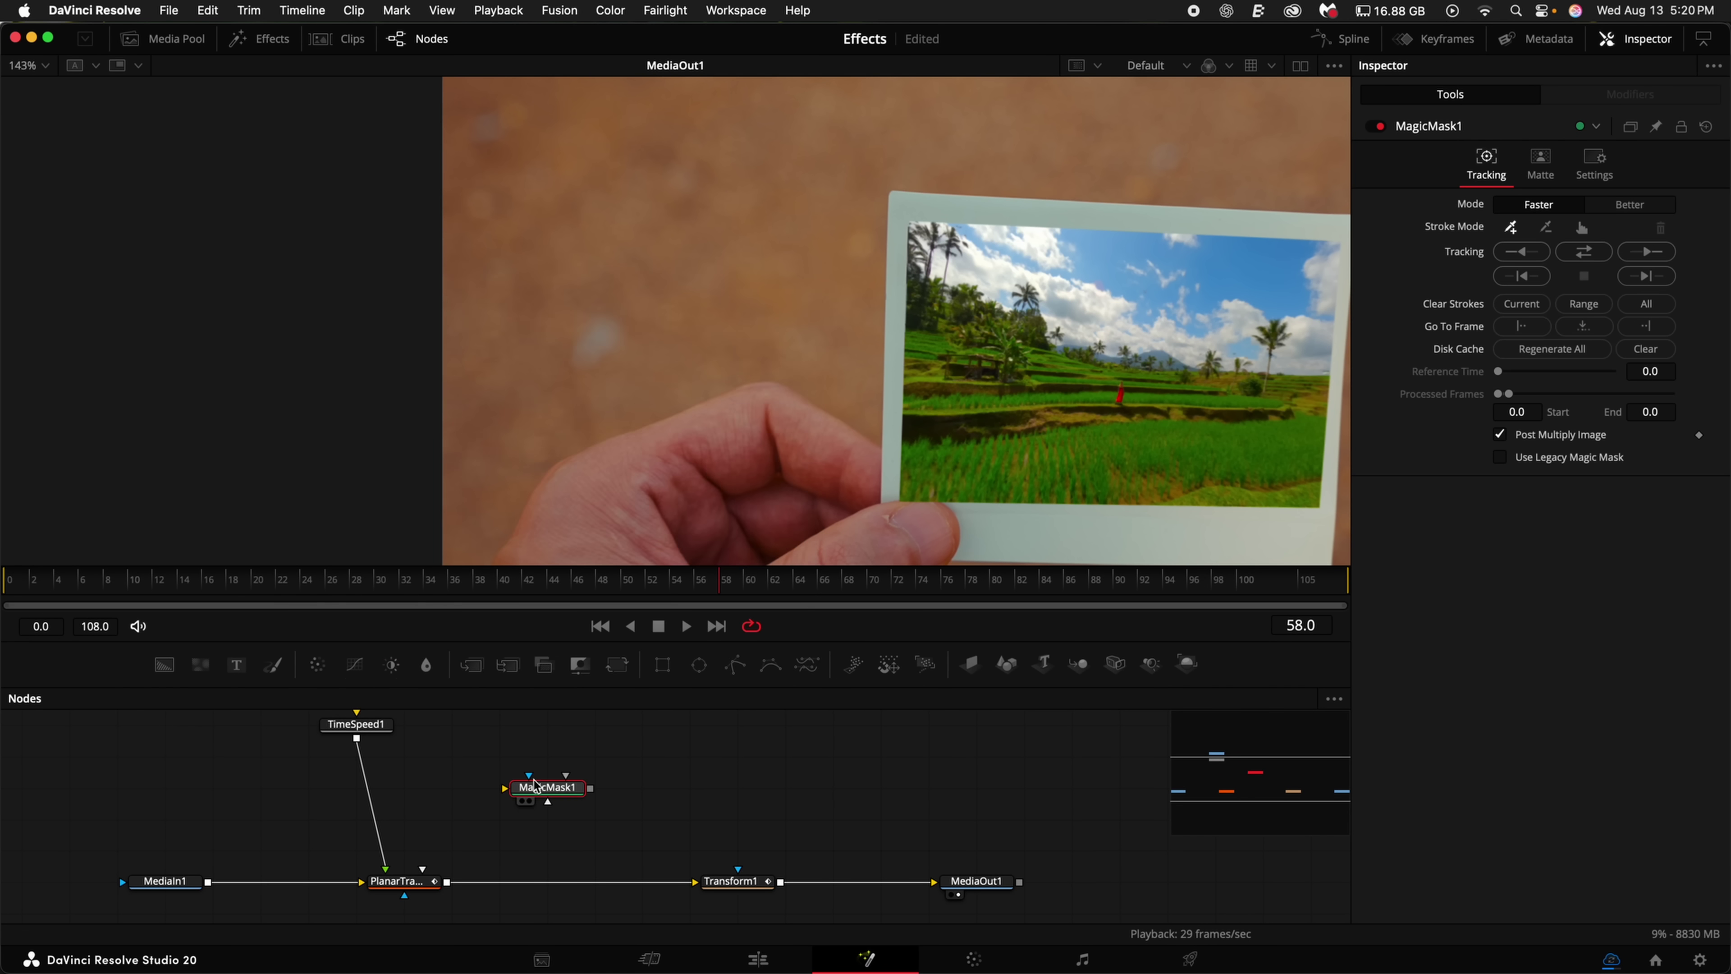
left_click_drag(208, 882, 539, 795)
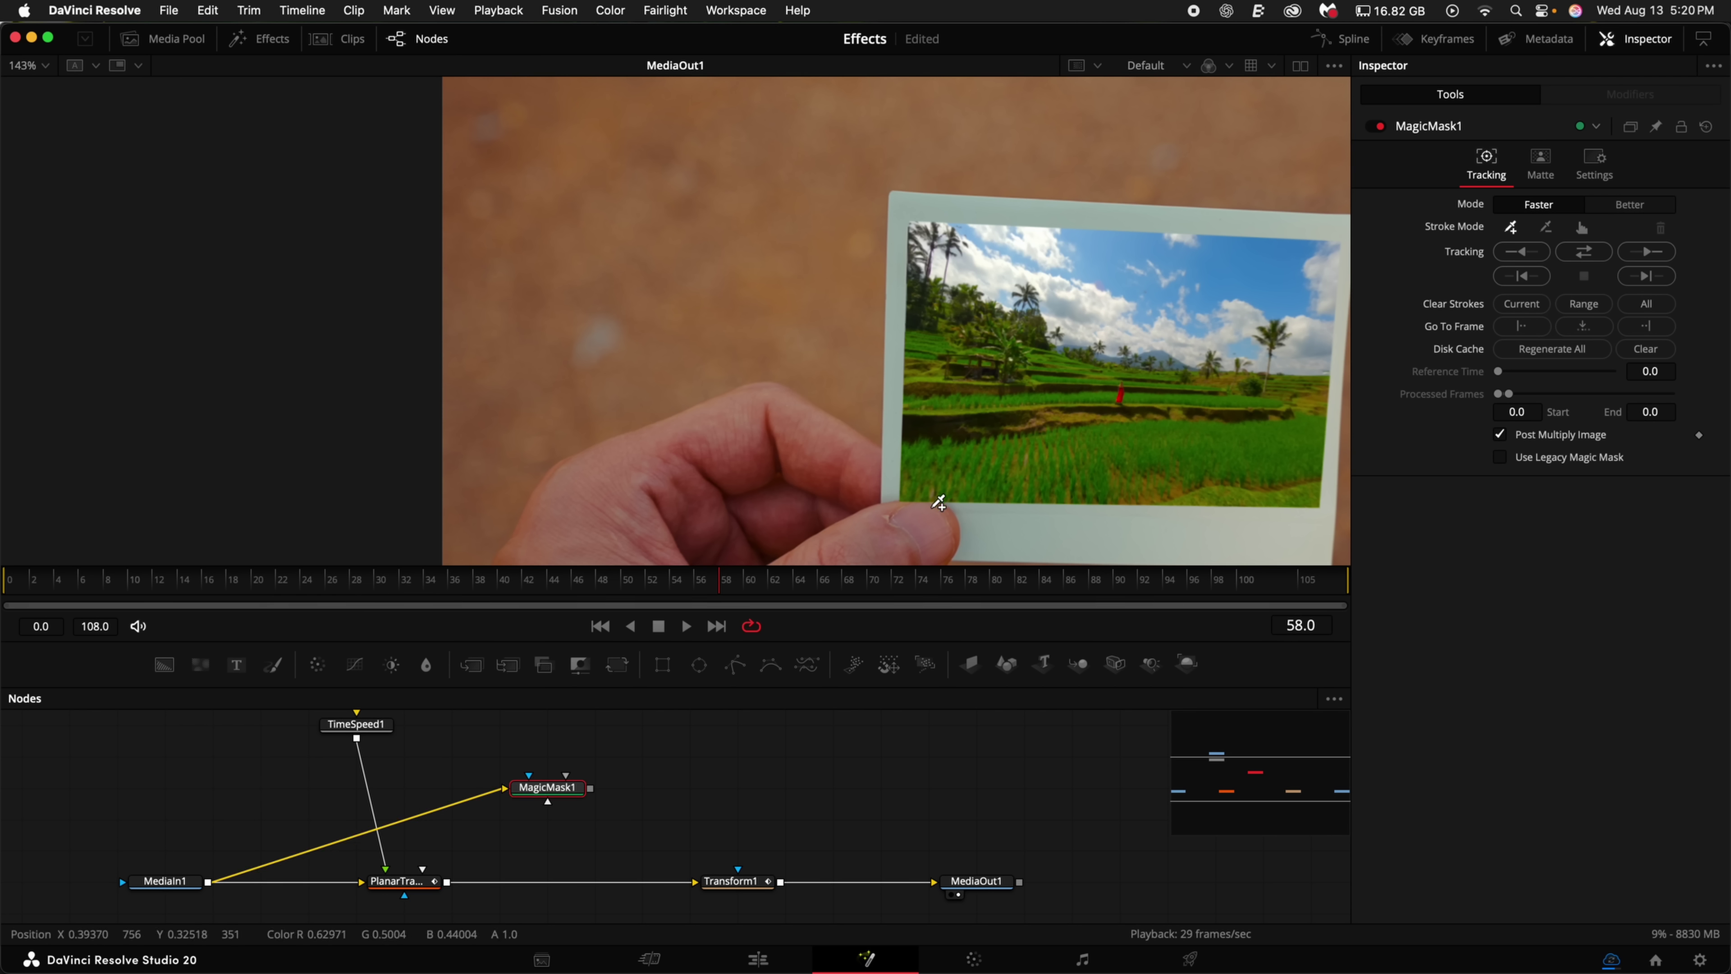
Mask the thumb tip overlapping the photo at frame 58 and track the mask forward and backward.
left_click_drag(939, 503, 942, 506)
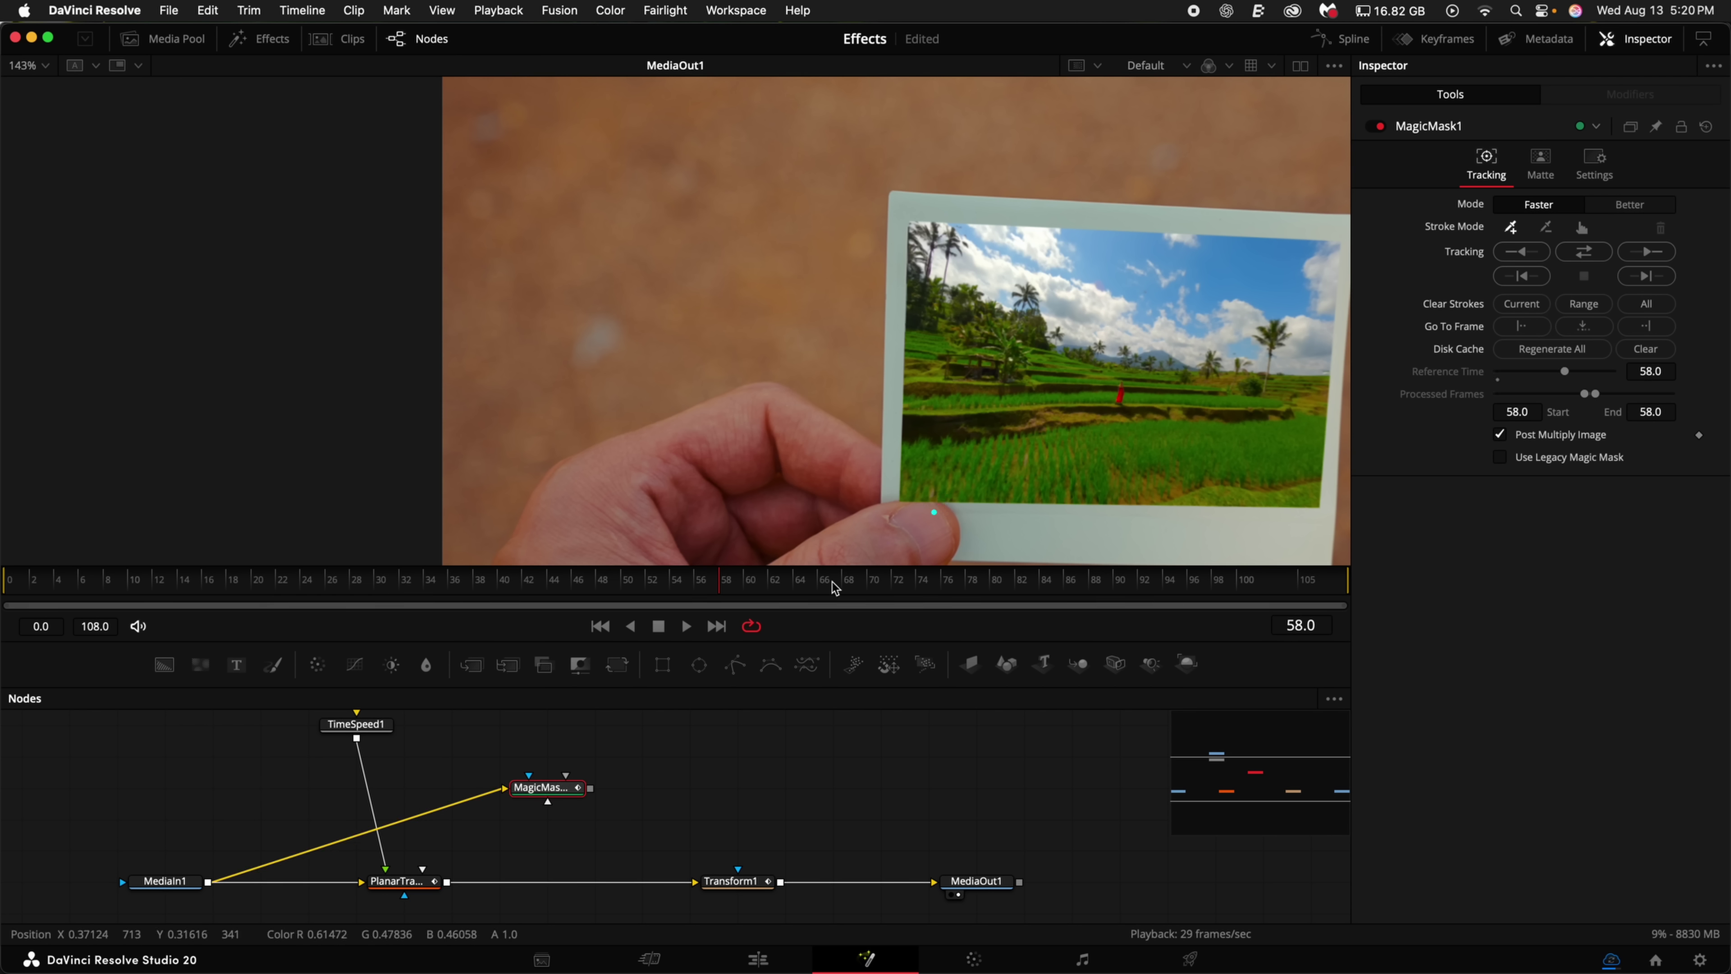
key("1")
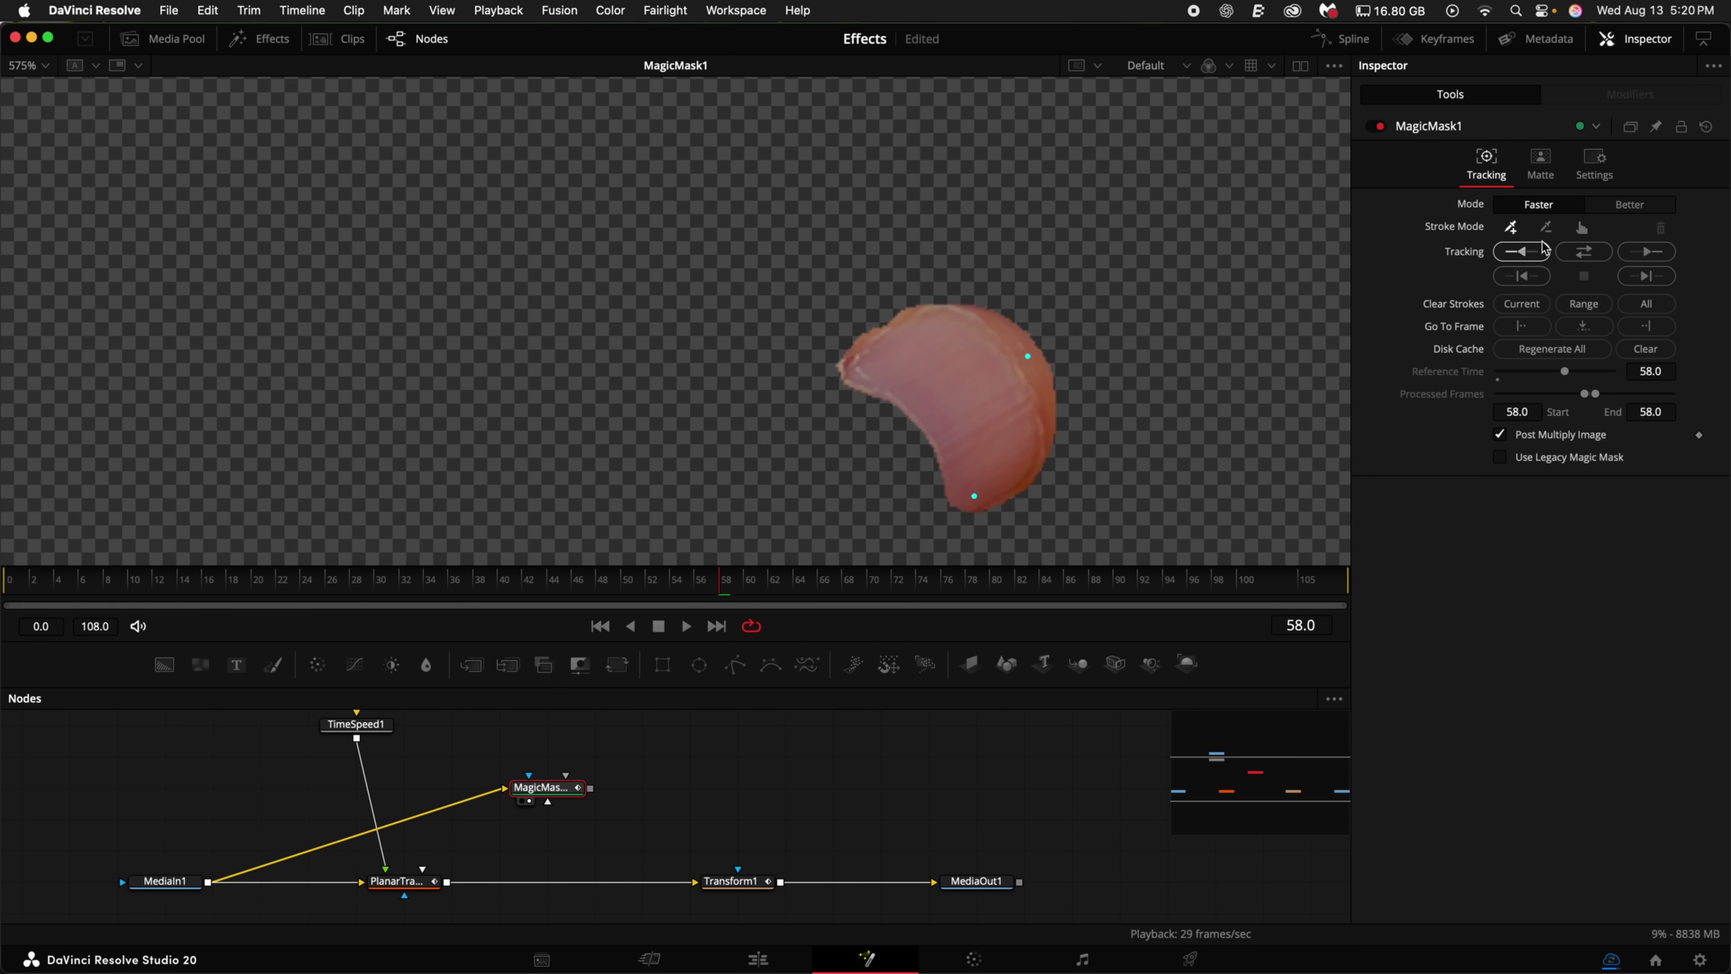
left_click(1584, 252)
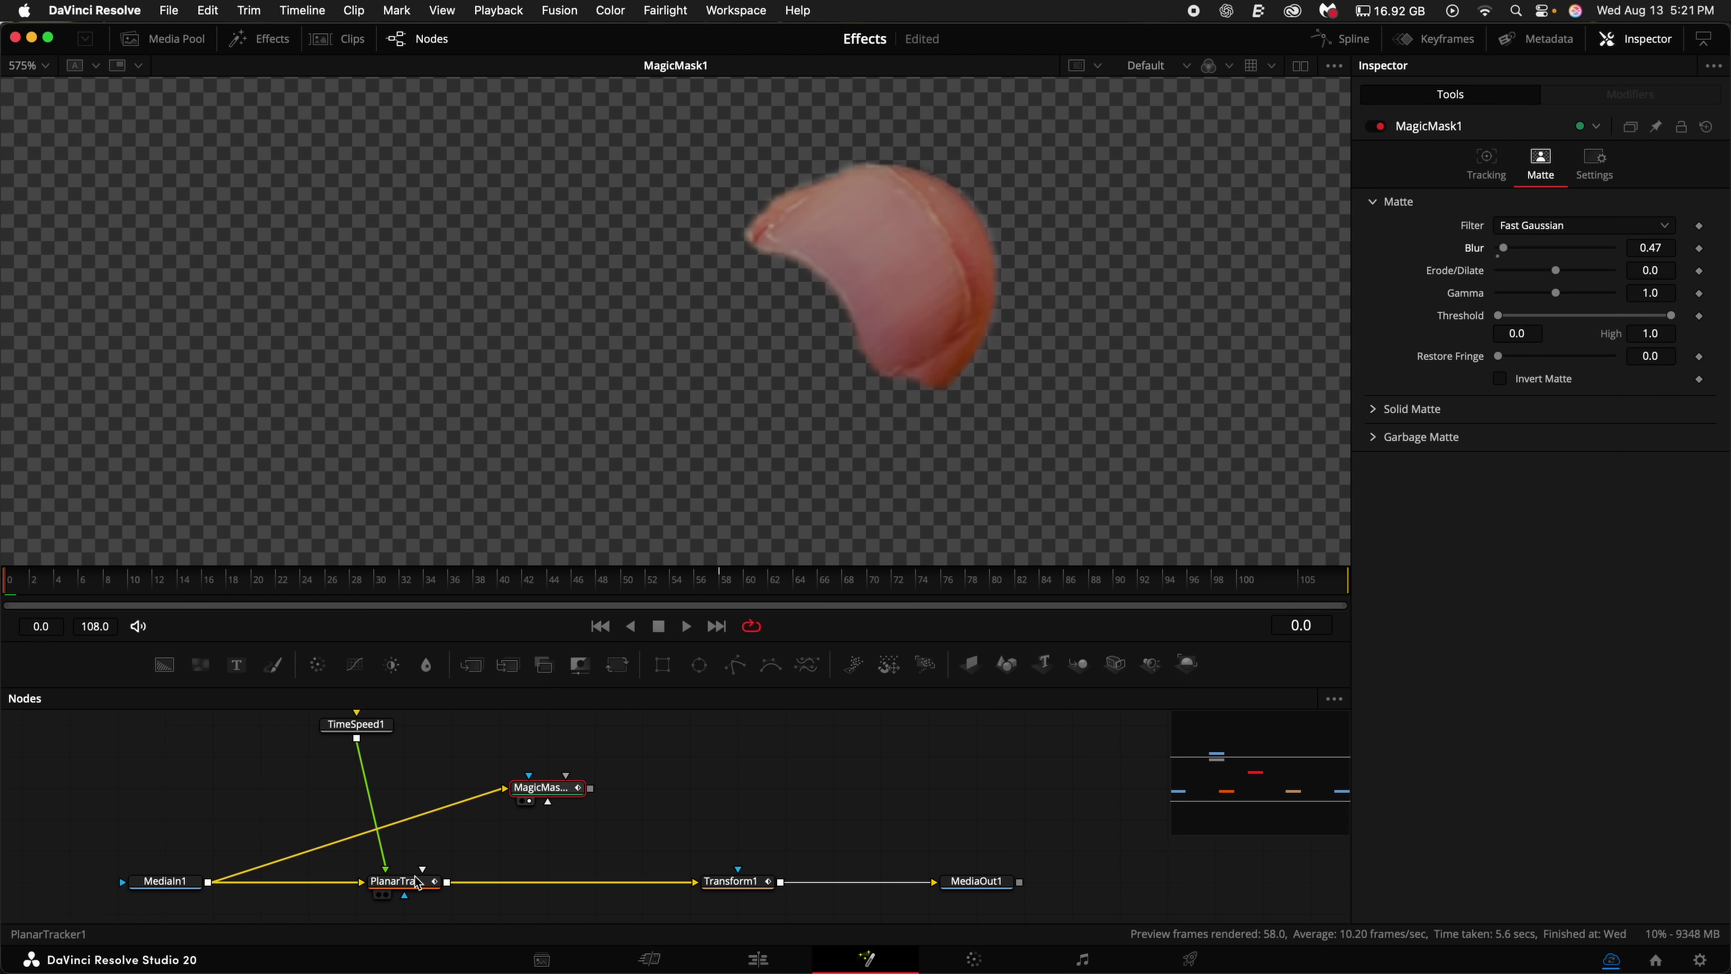
Add a Merge node after PlanarTracker1 and feed the Magic Mask output into it as the foreground.
left_click(409, 881)
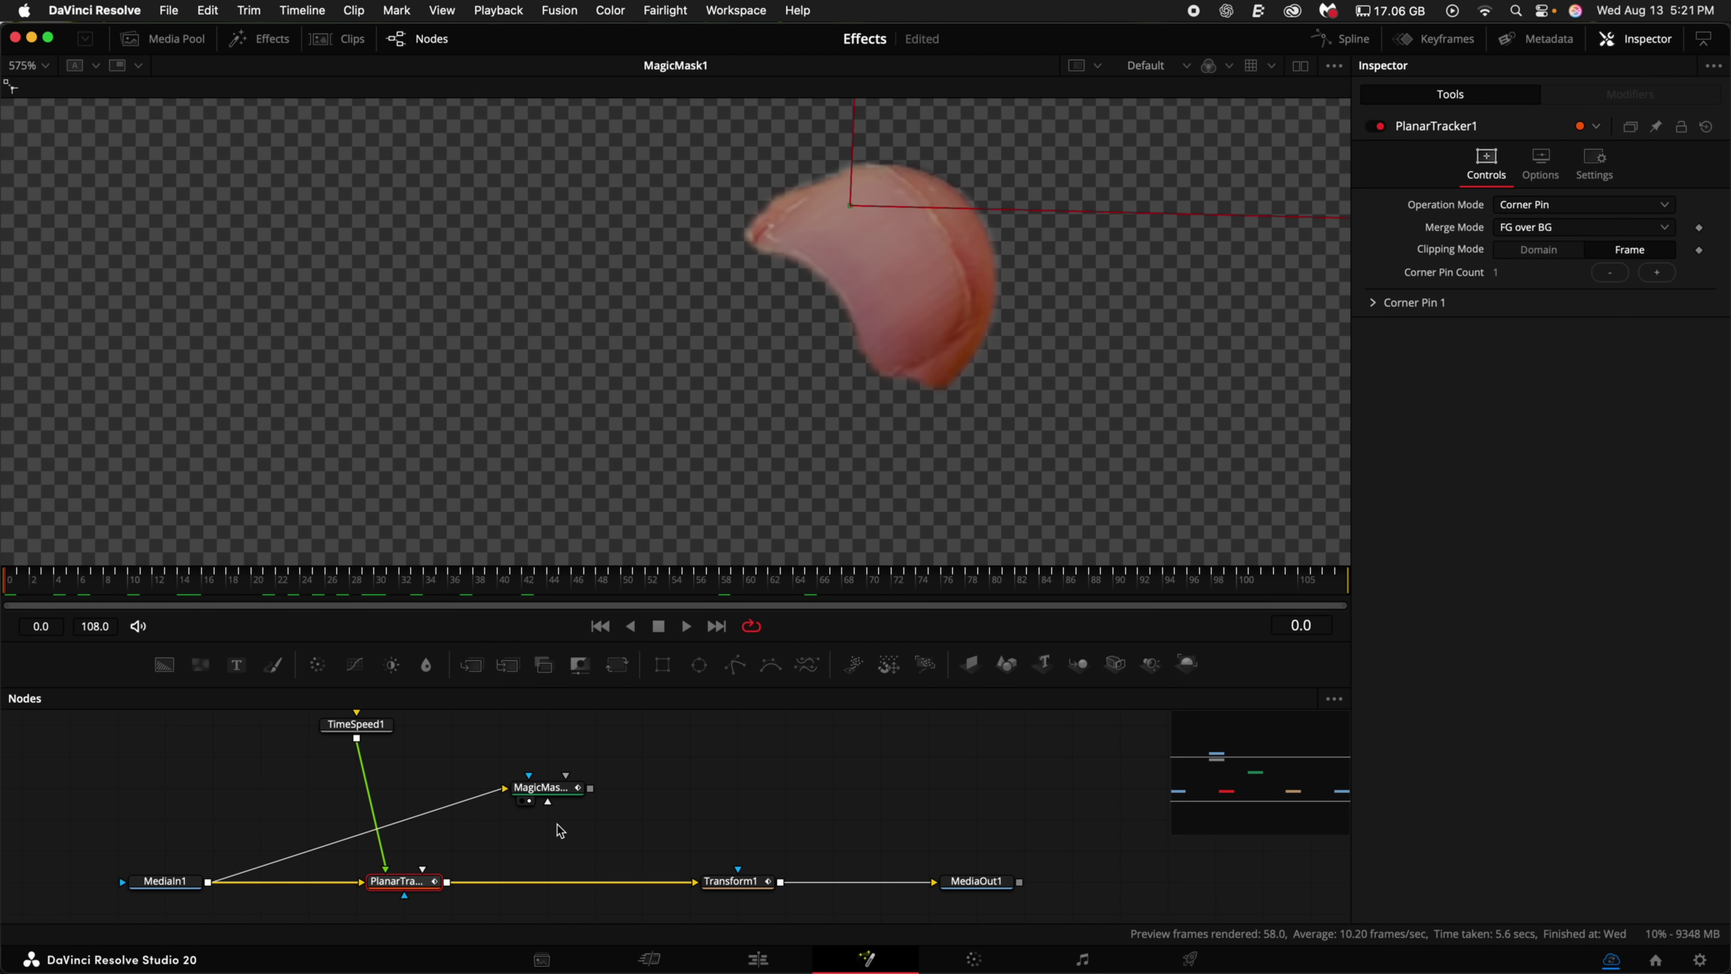
key("shift+space")
type("mer")
key("Return")
left_click_drag(591, 789, 502, 881)
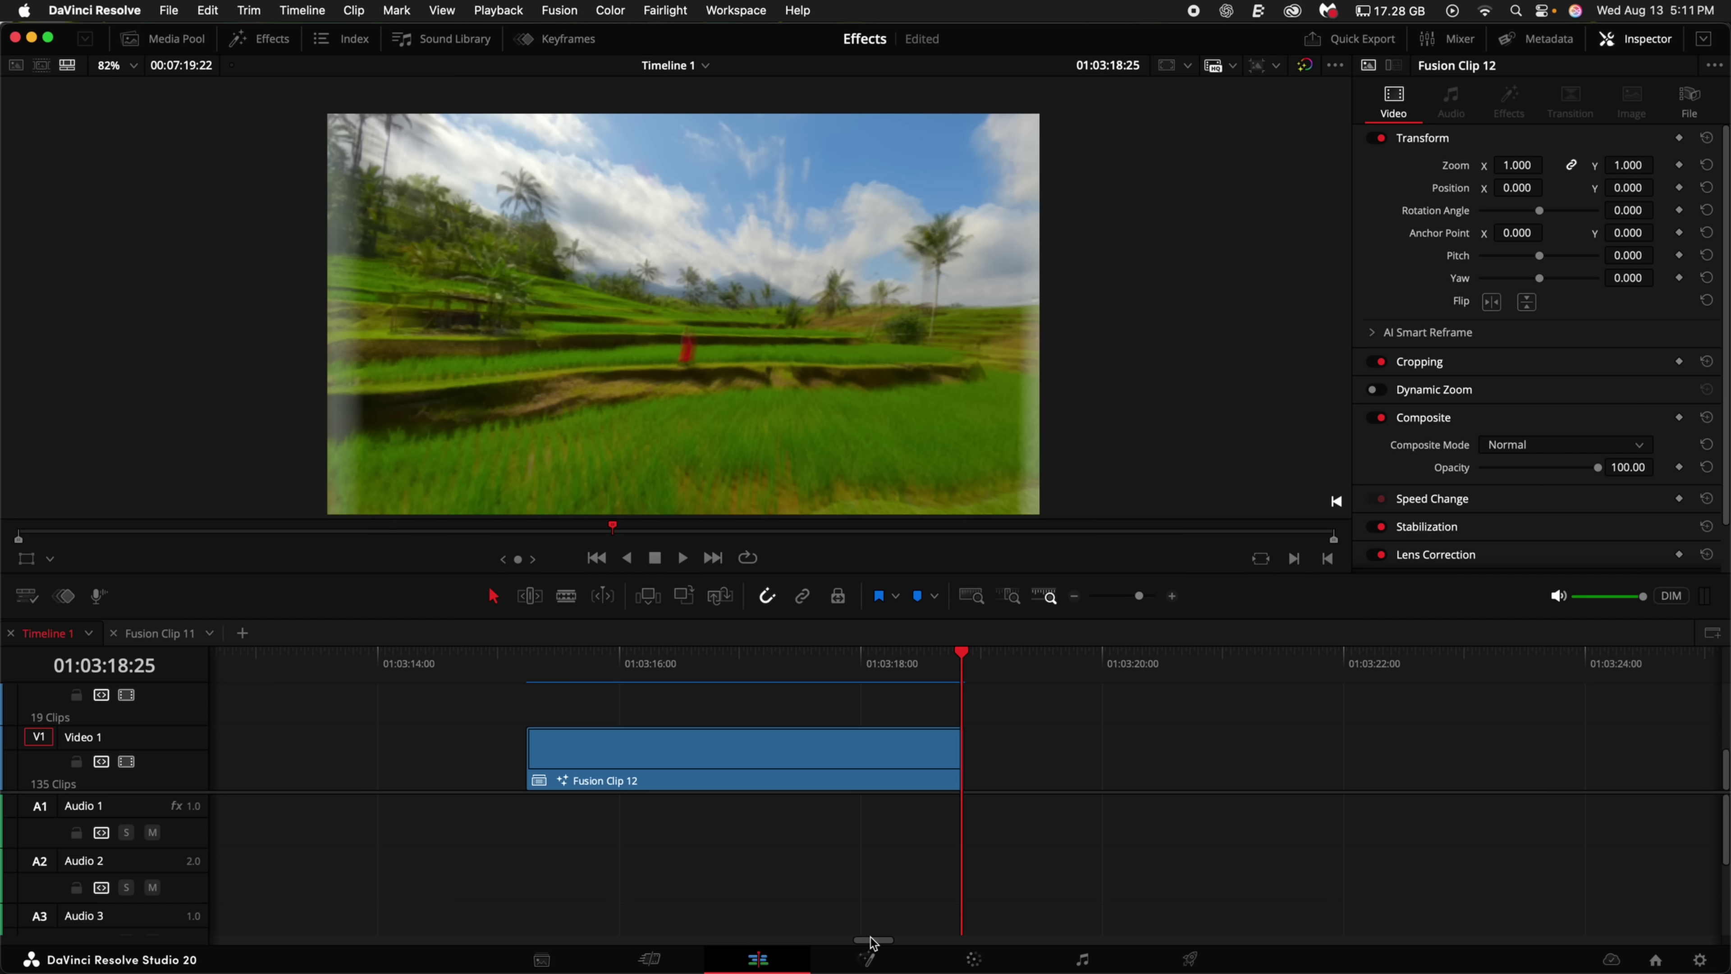
Place the cinematic-fpv clip directly after Fusion Clip 12 on Video 1 and add a short adjustment clip over the cut on Video 2.
left_click(163, 38)
left_click_drag(511, 493, 969, 767)
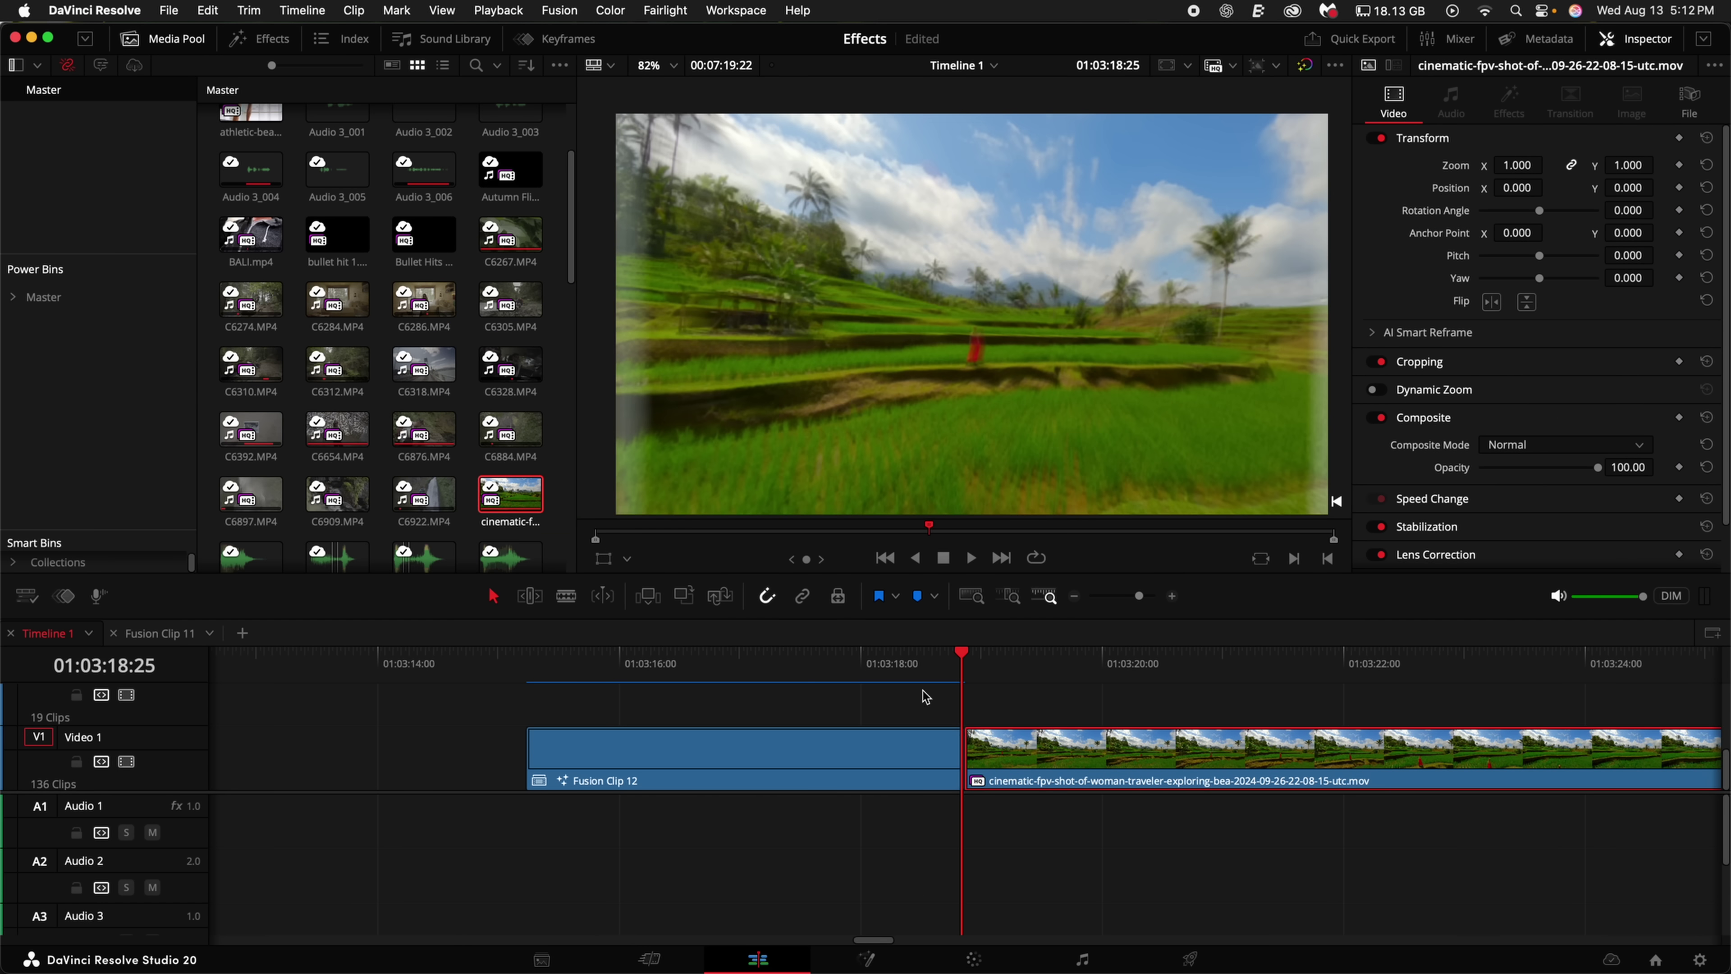
left_click(257, 39)
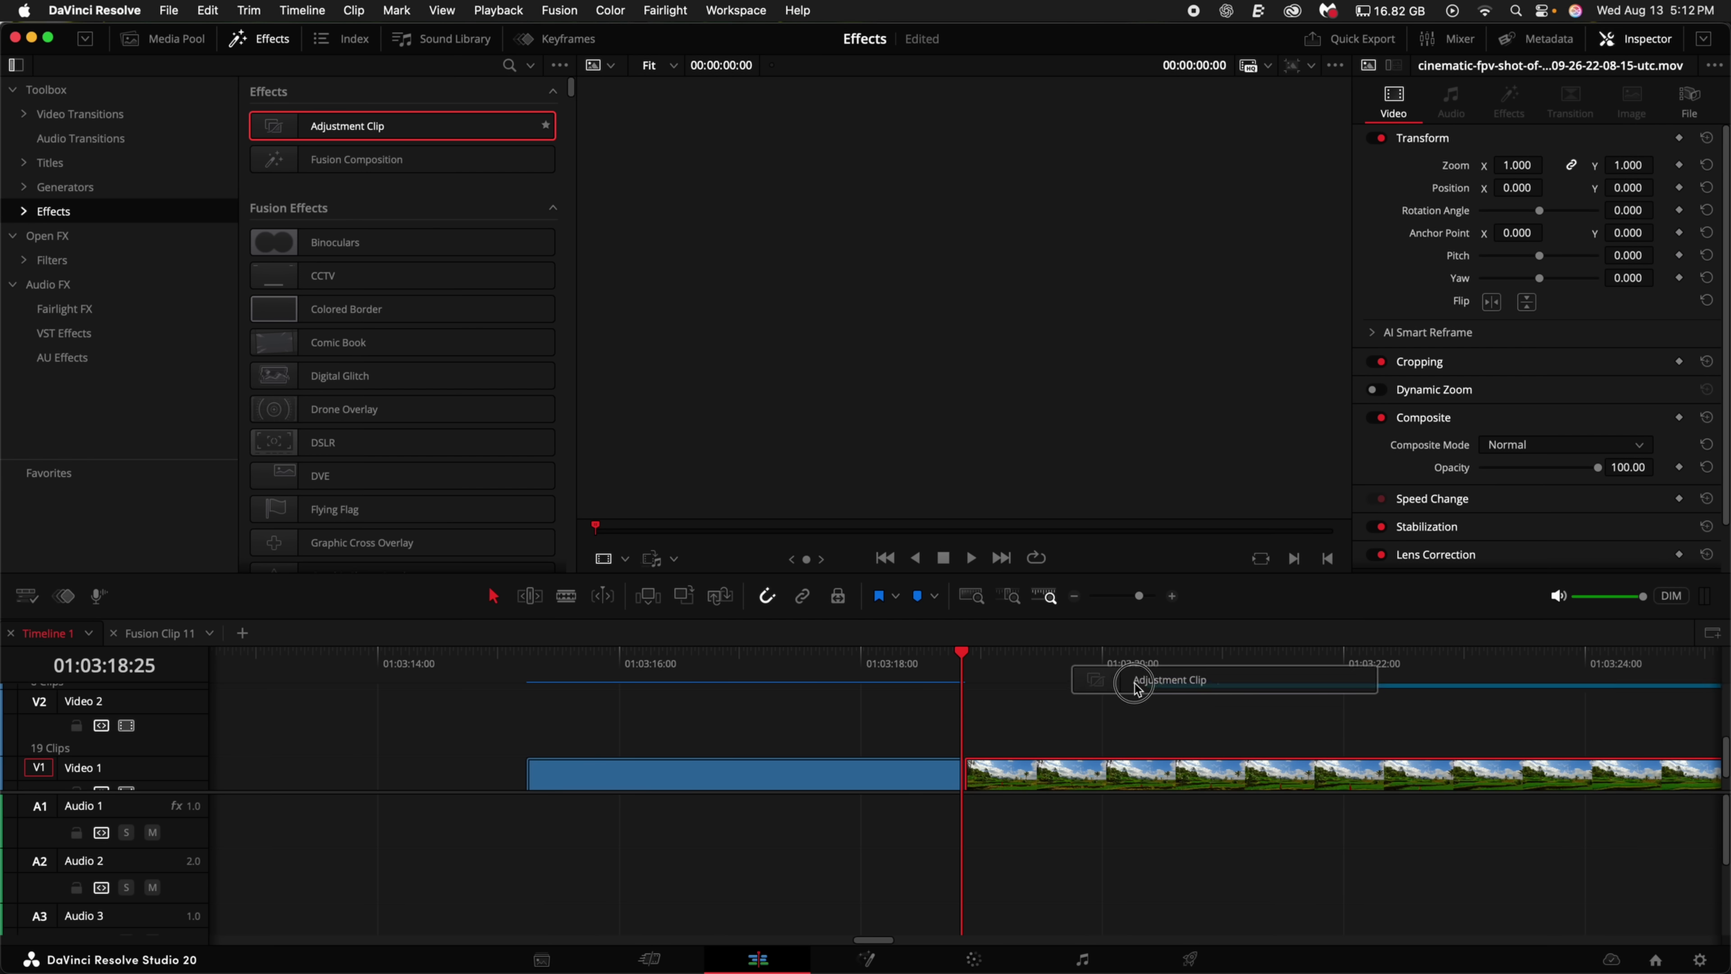
left_click_drag(1136, 689, 939, 722)
left_click_drag(1465, 729, 1036, 723)
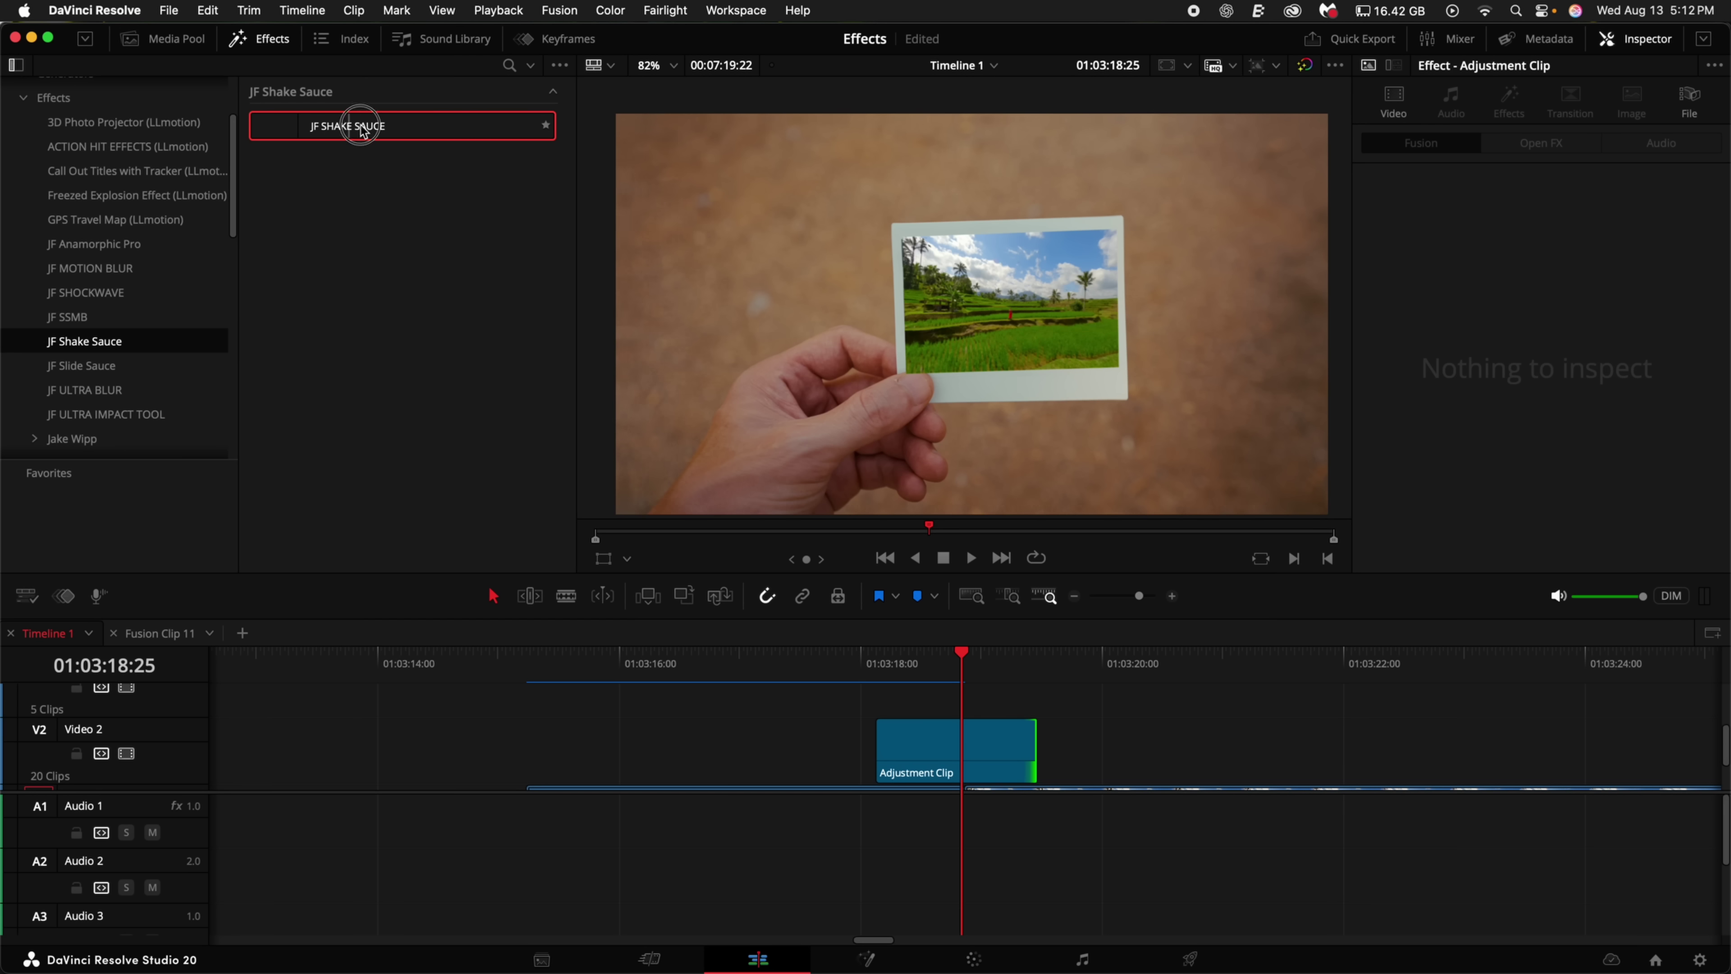
Apply the JF SHAKE SAUCE effect to the adjustment clip with a shake speed of 0.3.
left_click_drag(356, 127, 992, 770)
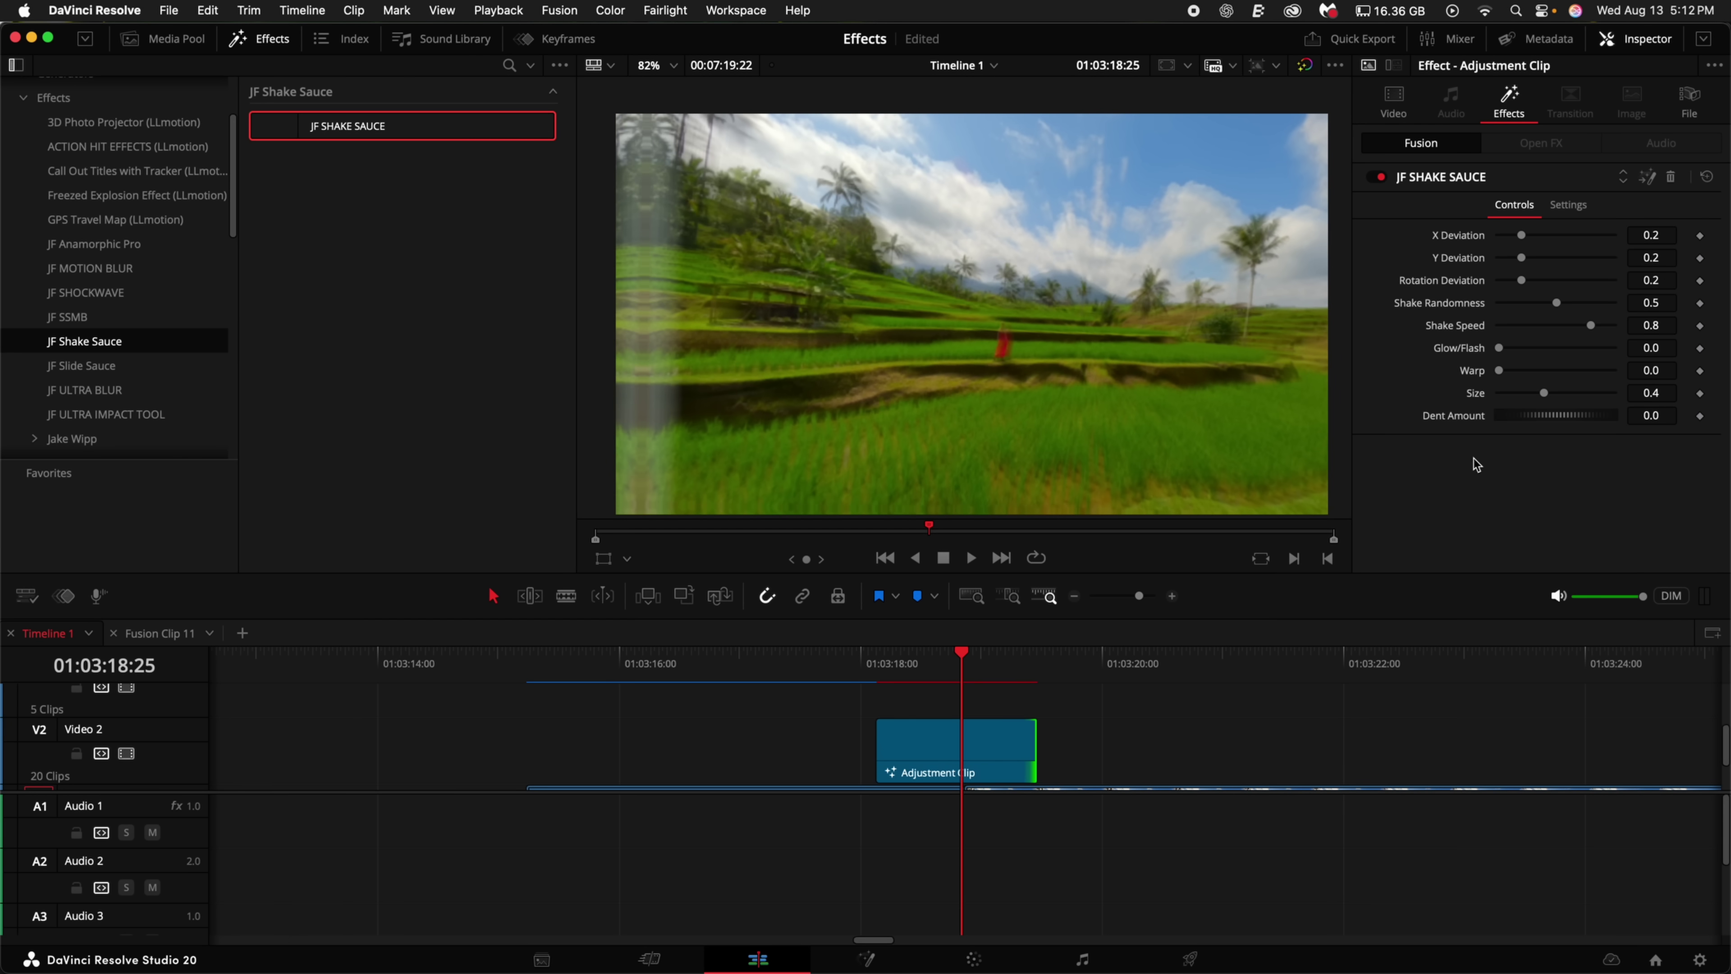
left_click_drag(1551, 324, 1539, 325)
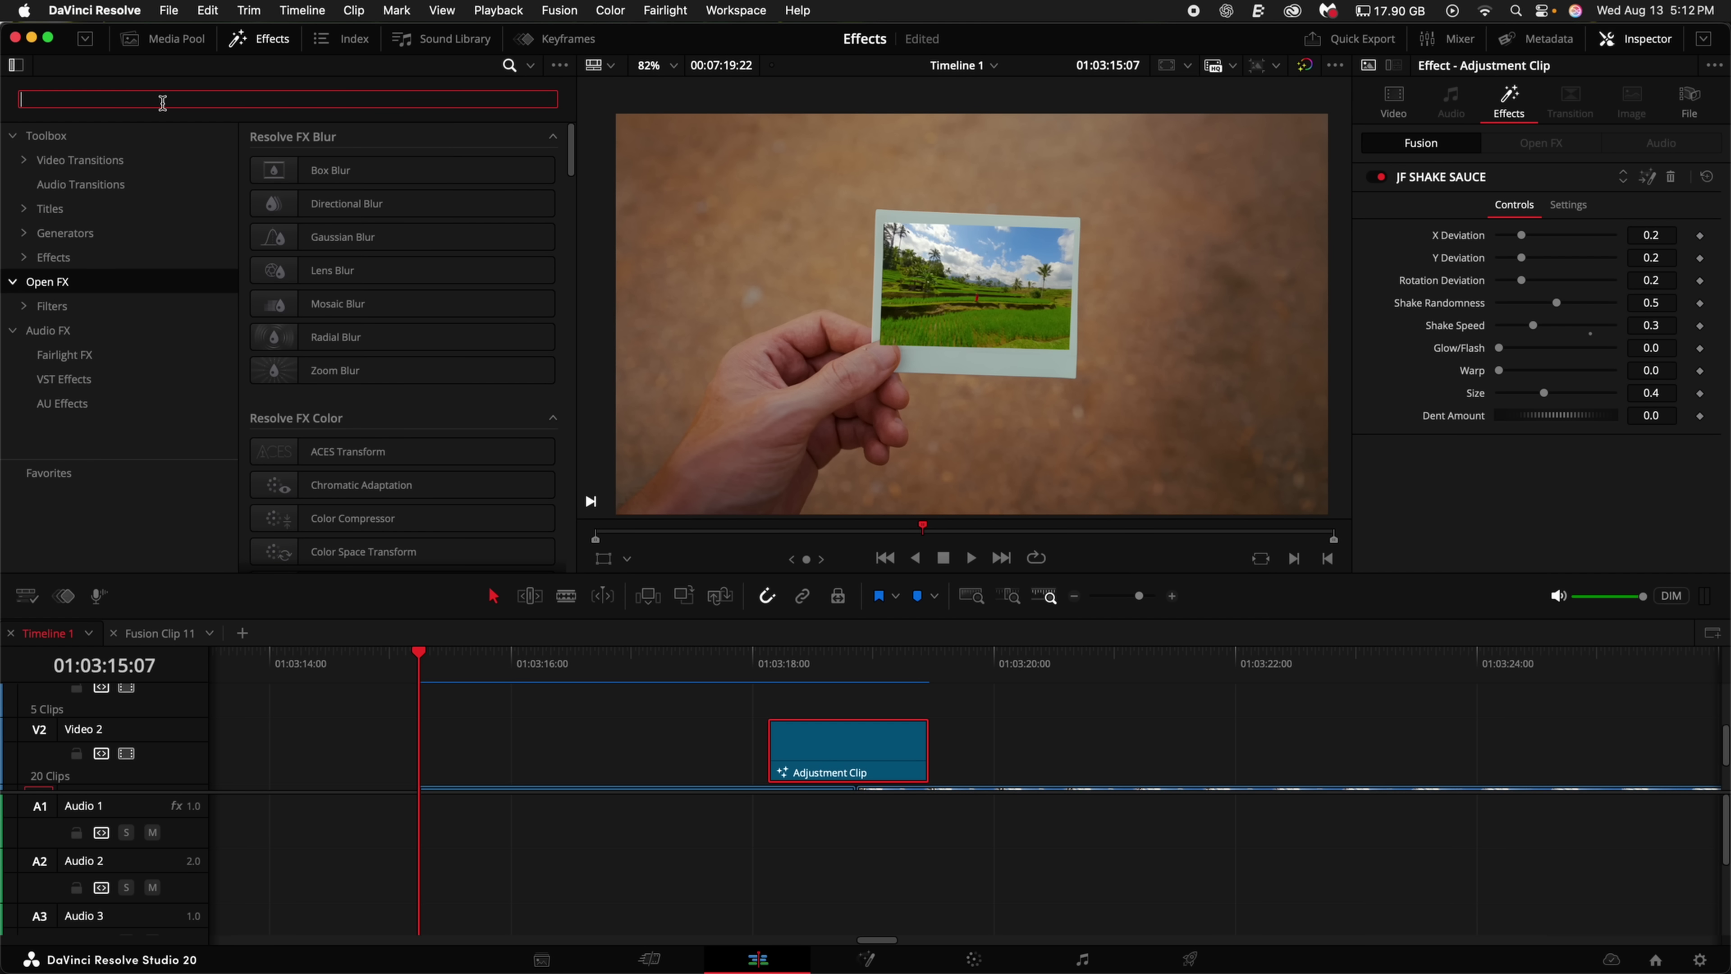
Apply Lens Distortion to the adjustment clip and set its red, green and blue distortion to 0.000 at the adjustment clip's start.
type("lens")
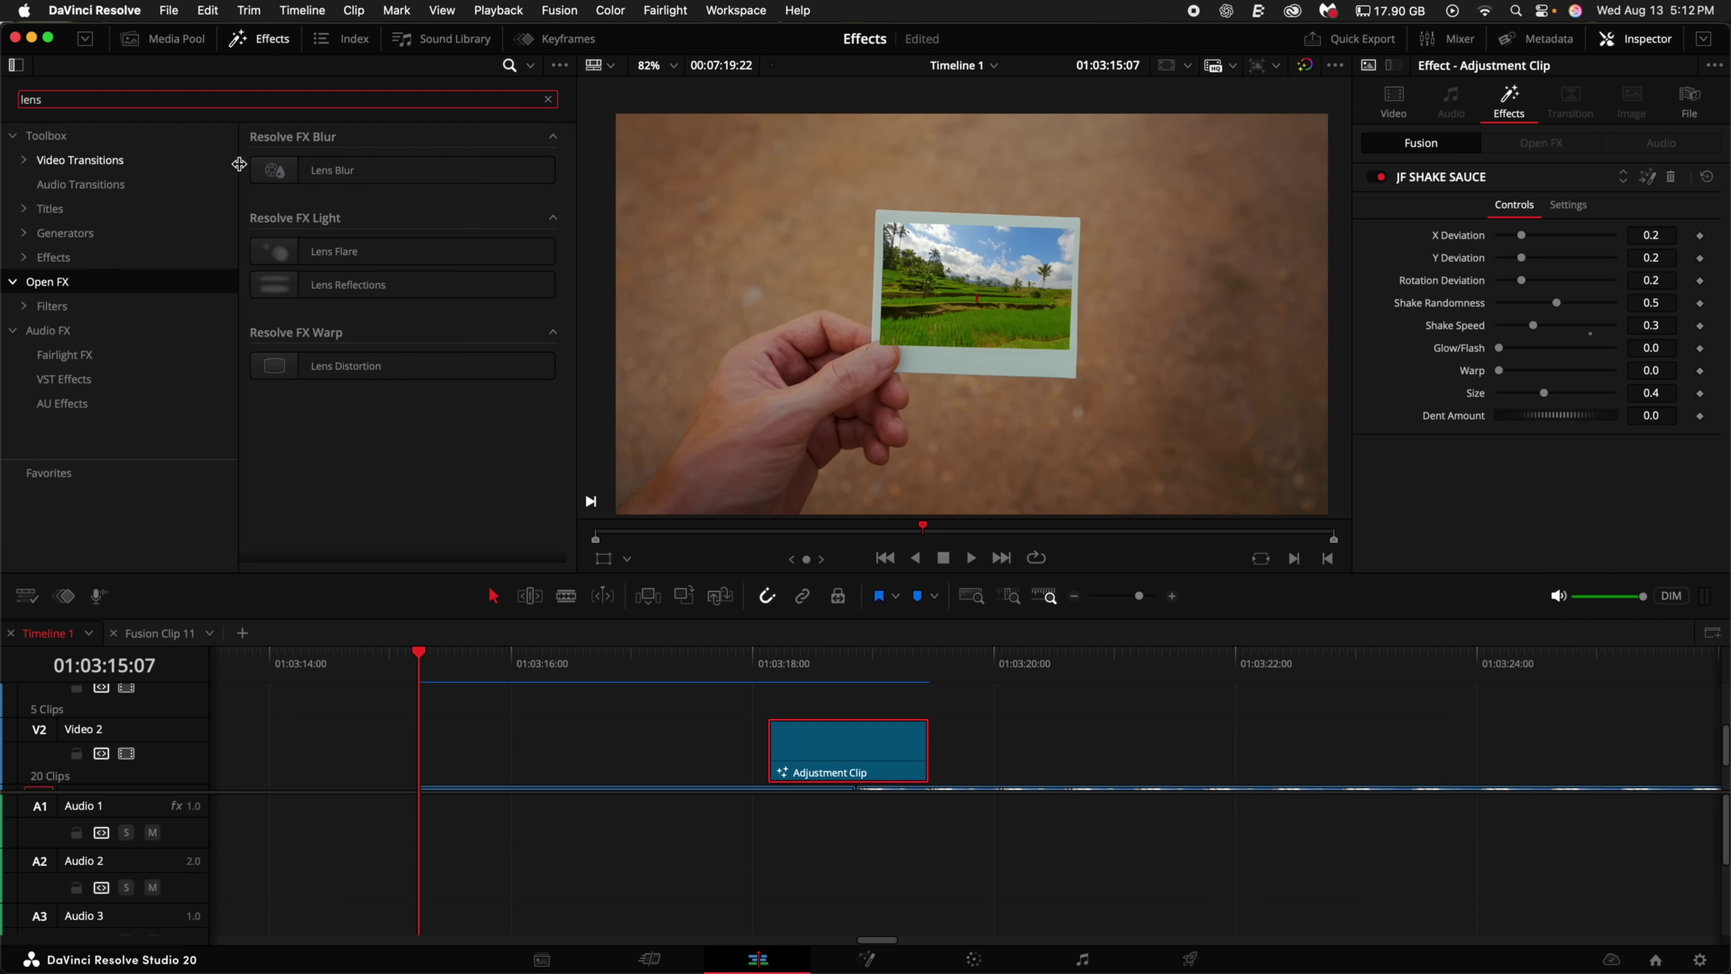
left_click_drag(339, 367, 784, 747)
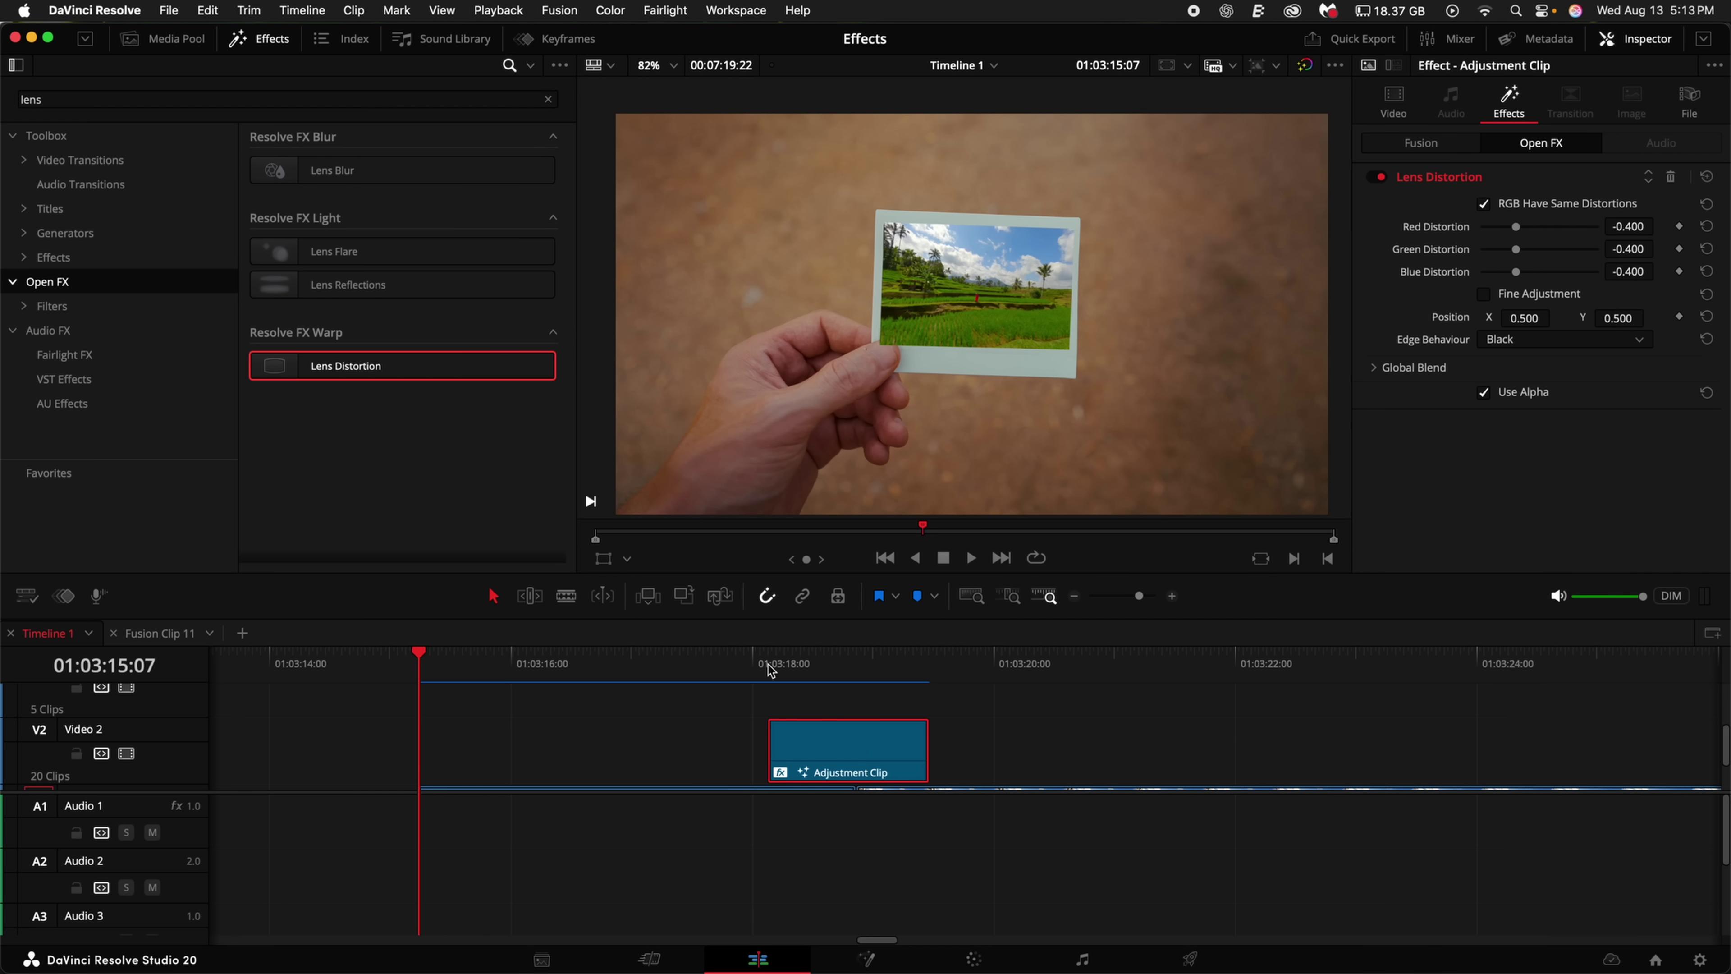
left_click(769, 667)
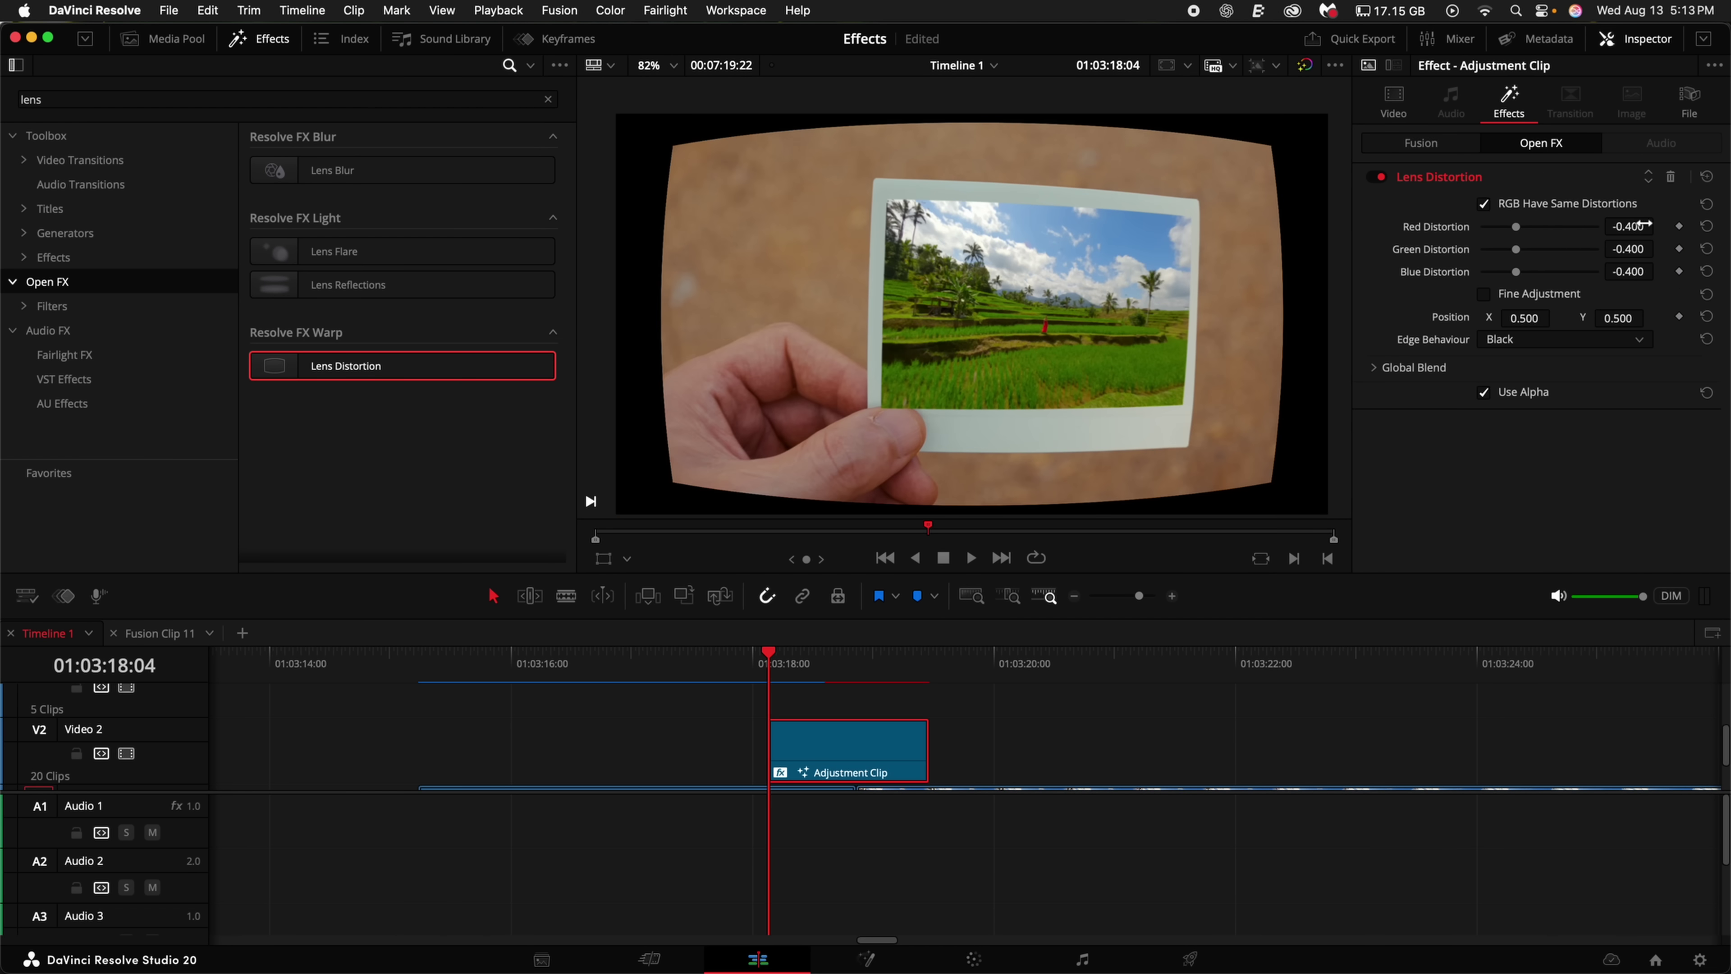
key("Return")
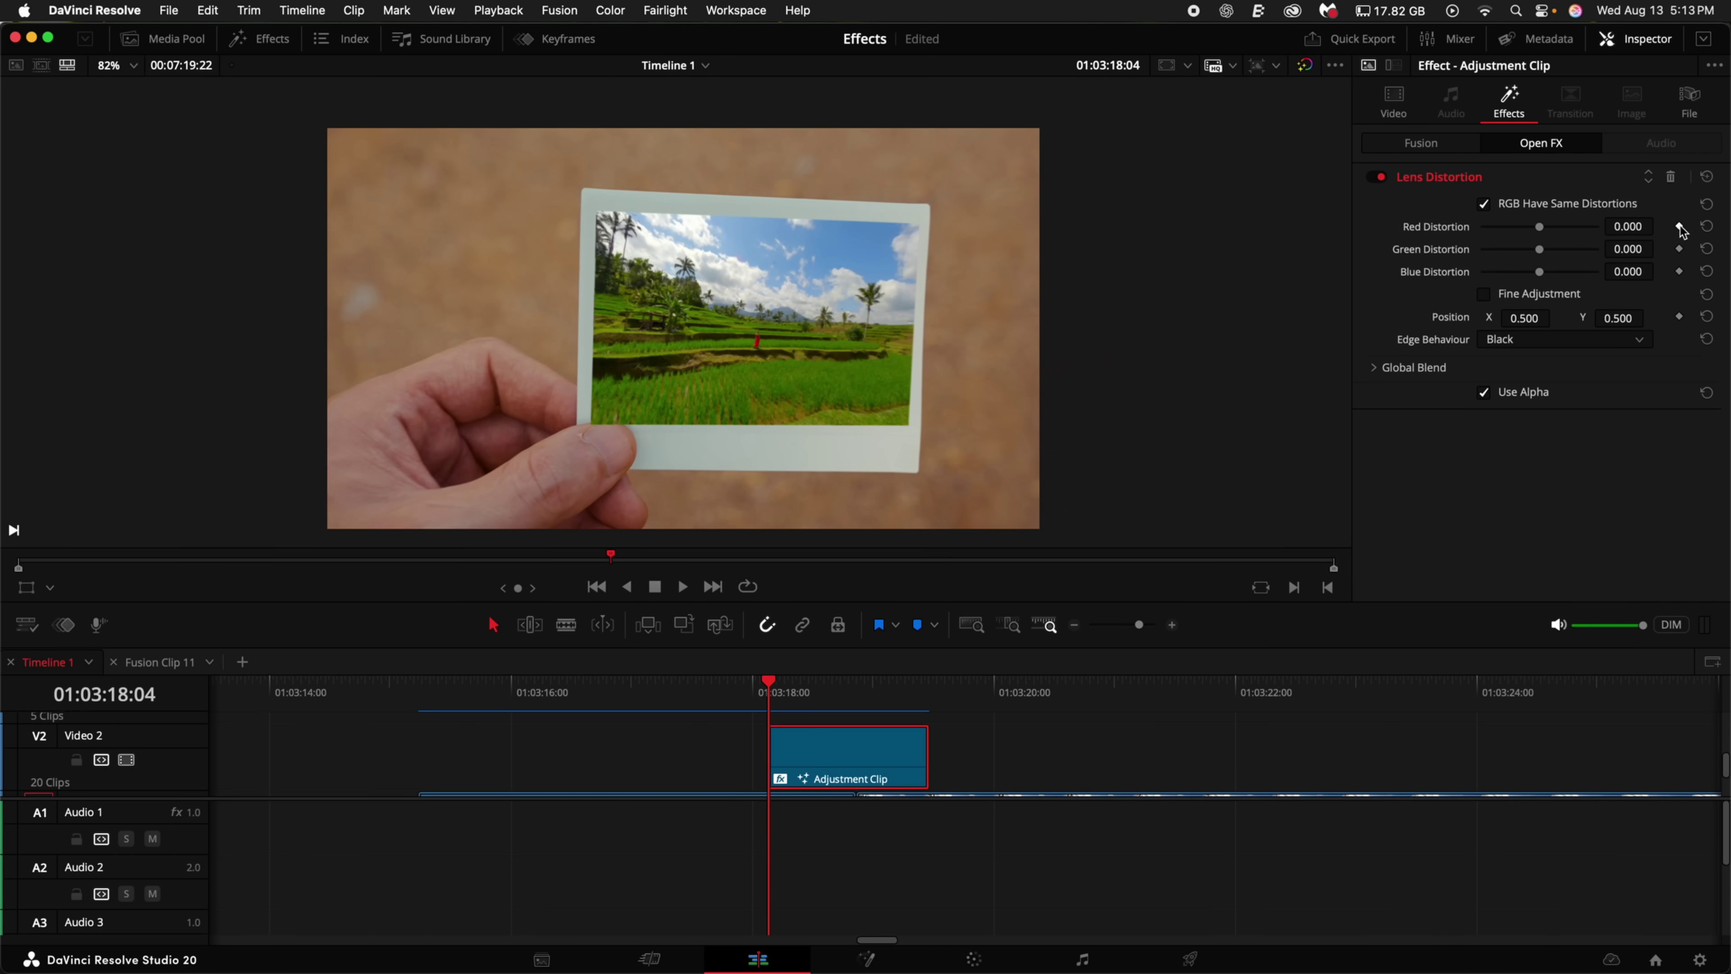
Increase the linked red, green and blue lens distortion at 01:03:18:26 to create animation from the adjustment clip's start.
left_click_drag(824, 715, 855, 715)
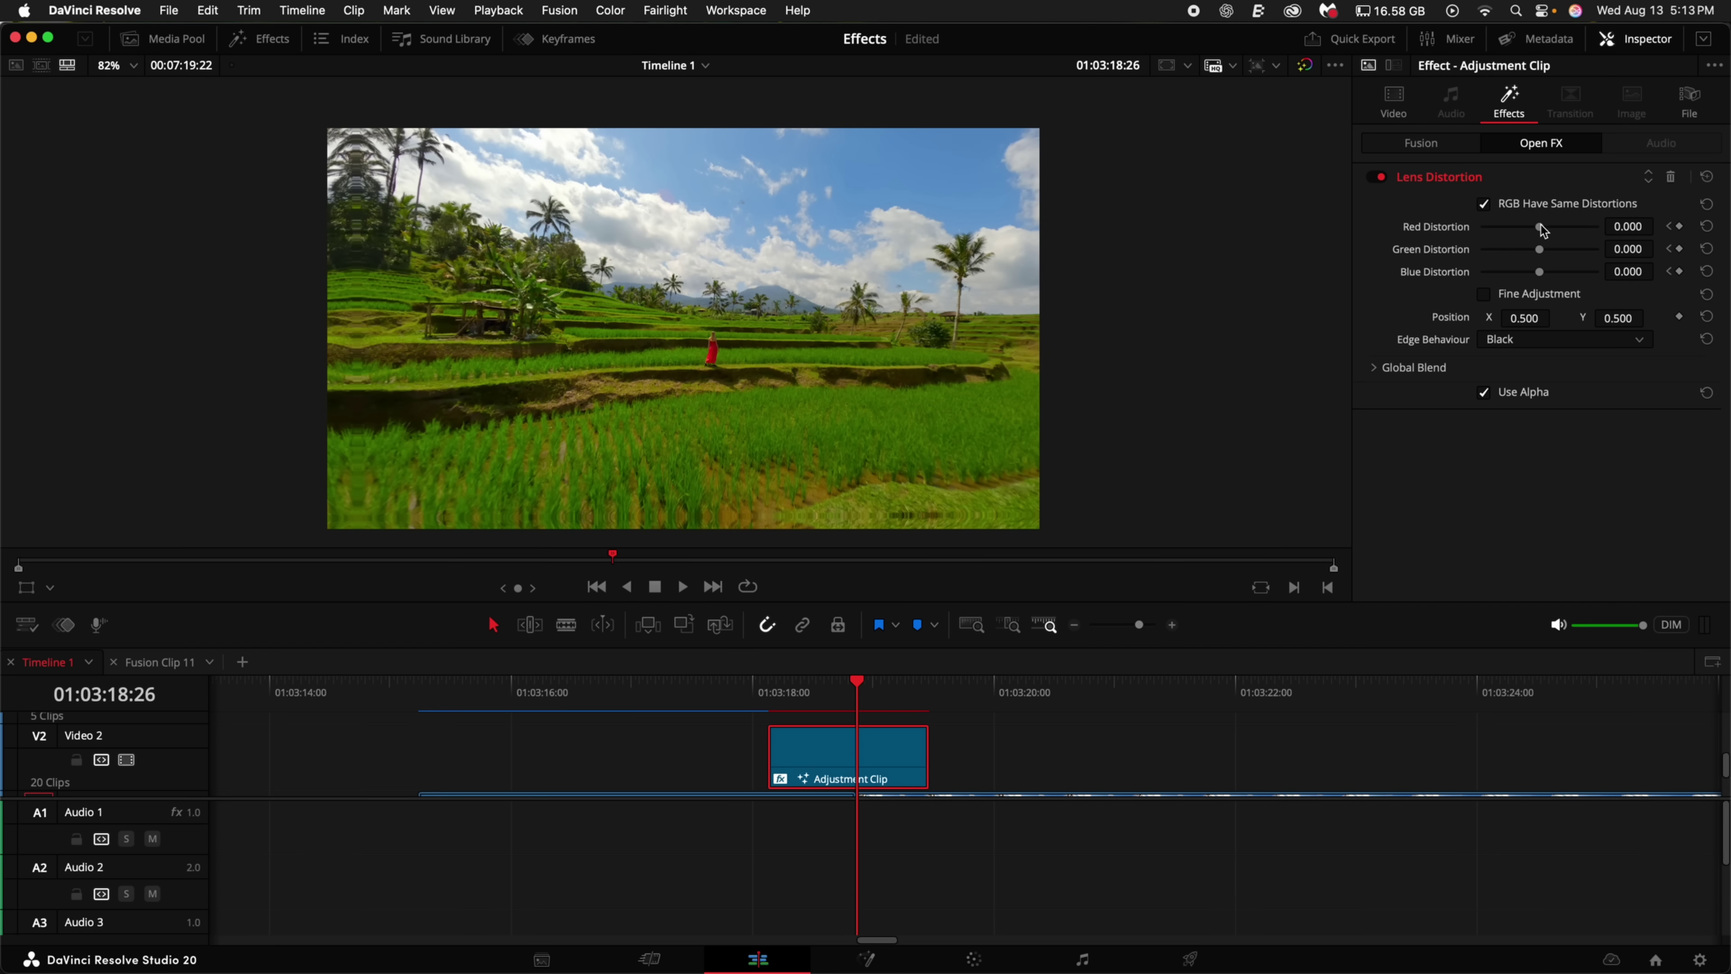
left_click_drag(1546, 232, 1593, 226)
left_click_drag(869, 697, 926, 697)
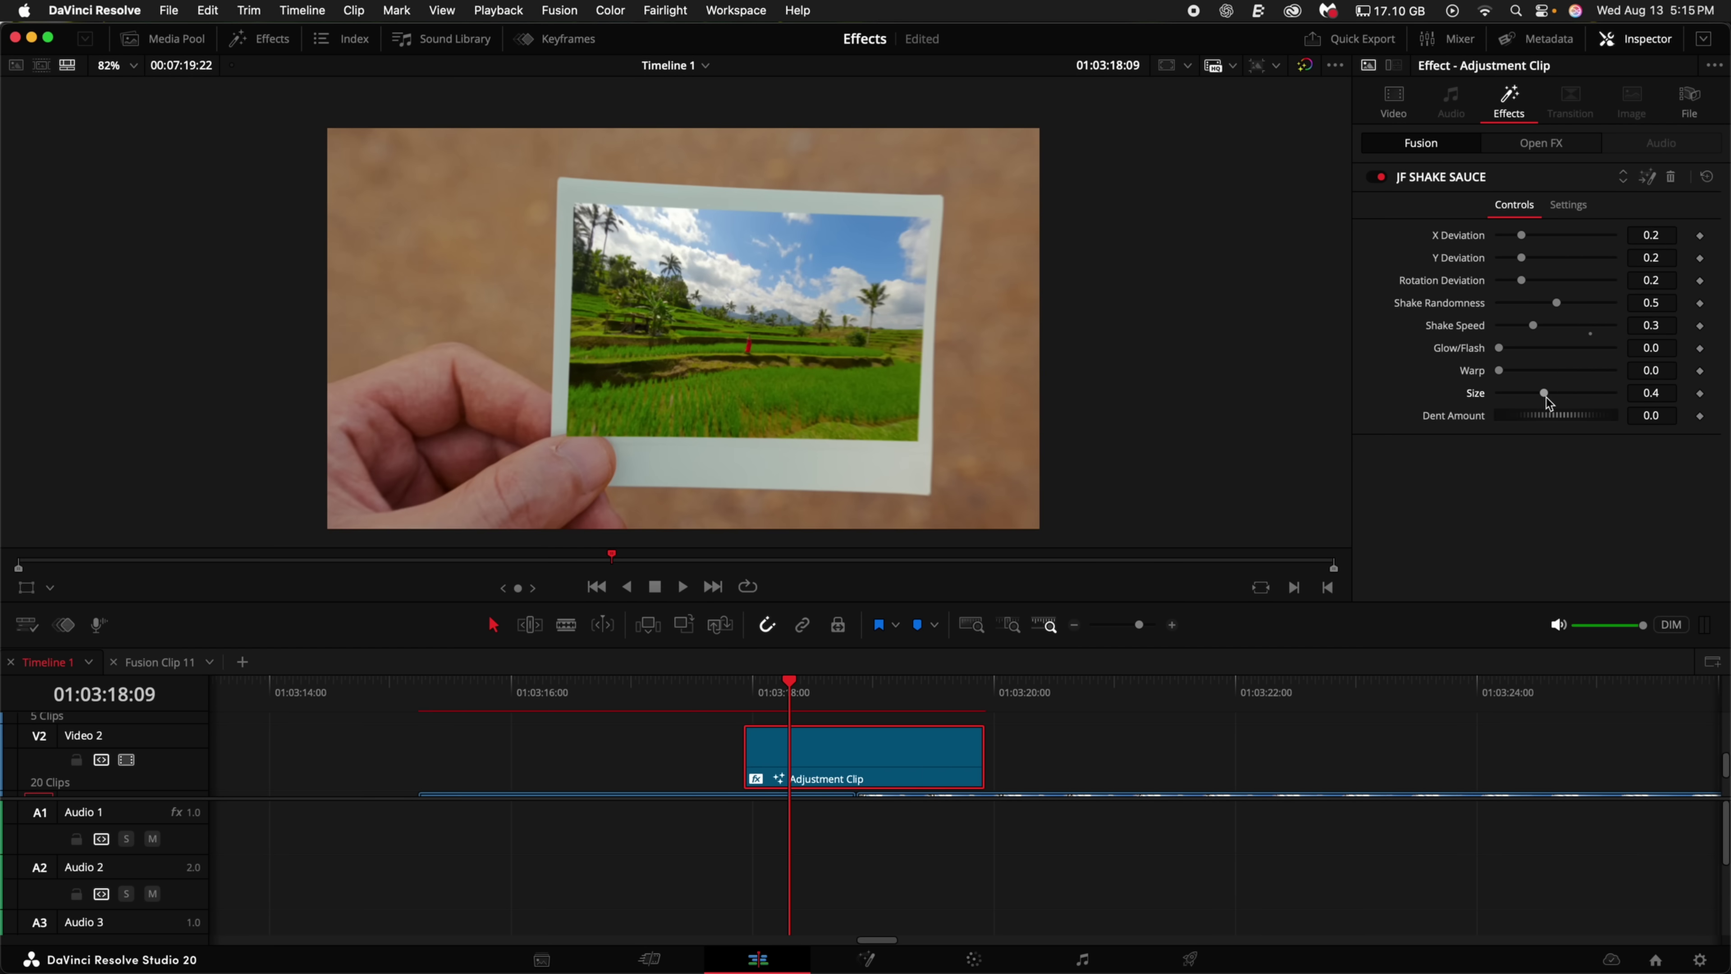
Adjust the Size of the adjustment clip's JF SHAKE SAUCE effect and play back the transition.
left_click_drag(1546, 395, 1561, 421)
key("space")
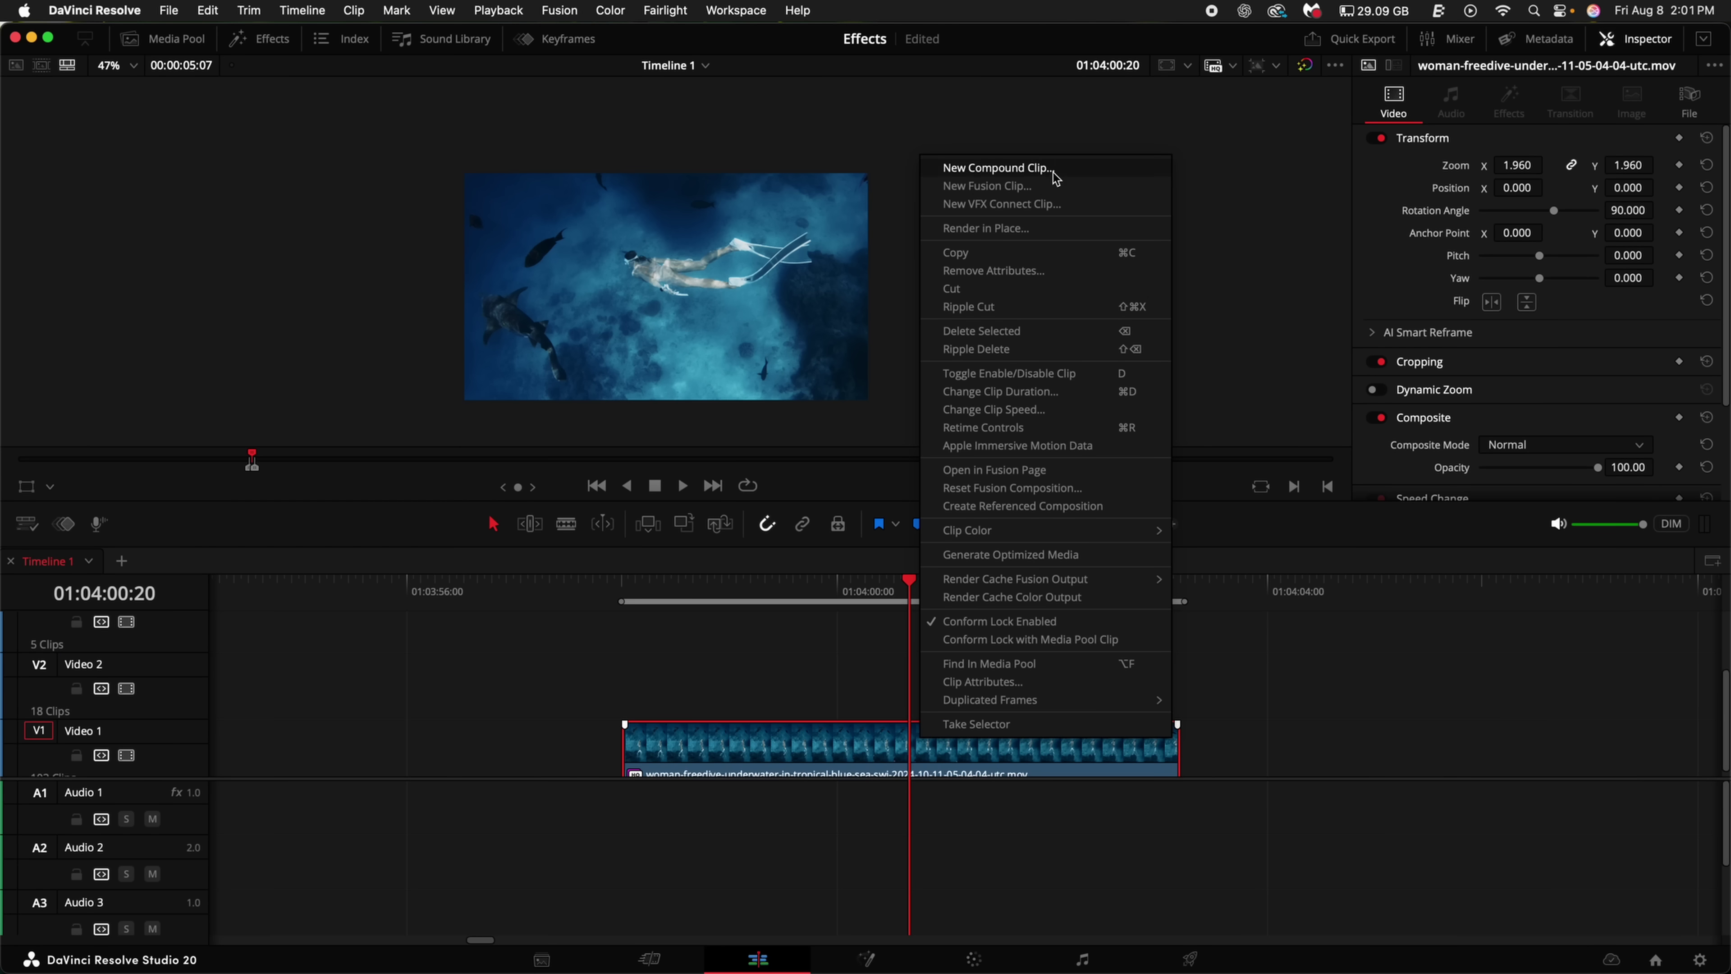
Convert the woman-freedive clip on Video 1 into a Fusion clip and add a Magic Mask node after its MediaIn1_1 node.
key("Return")
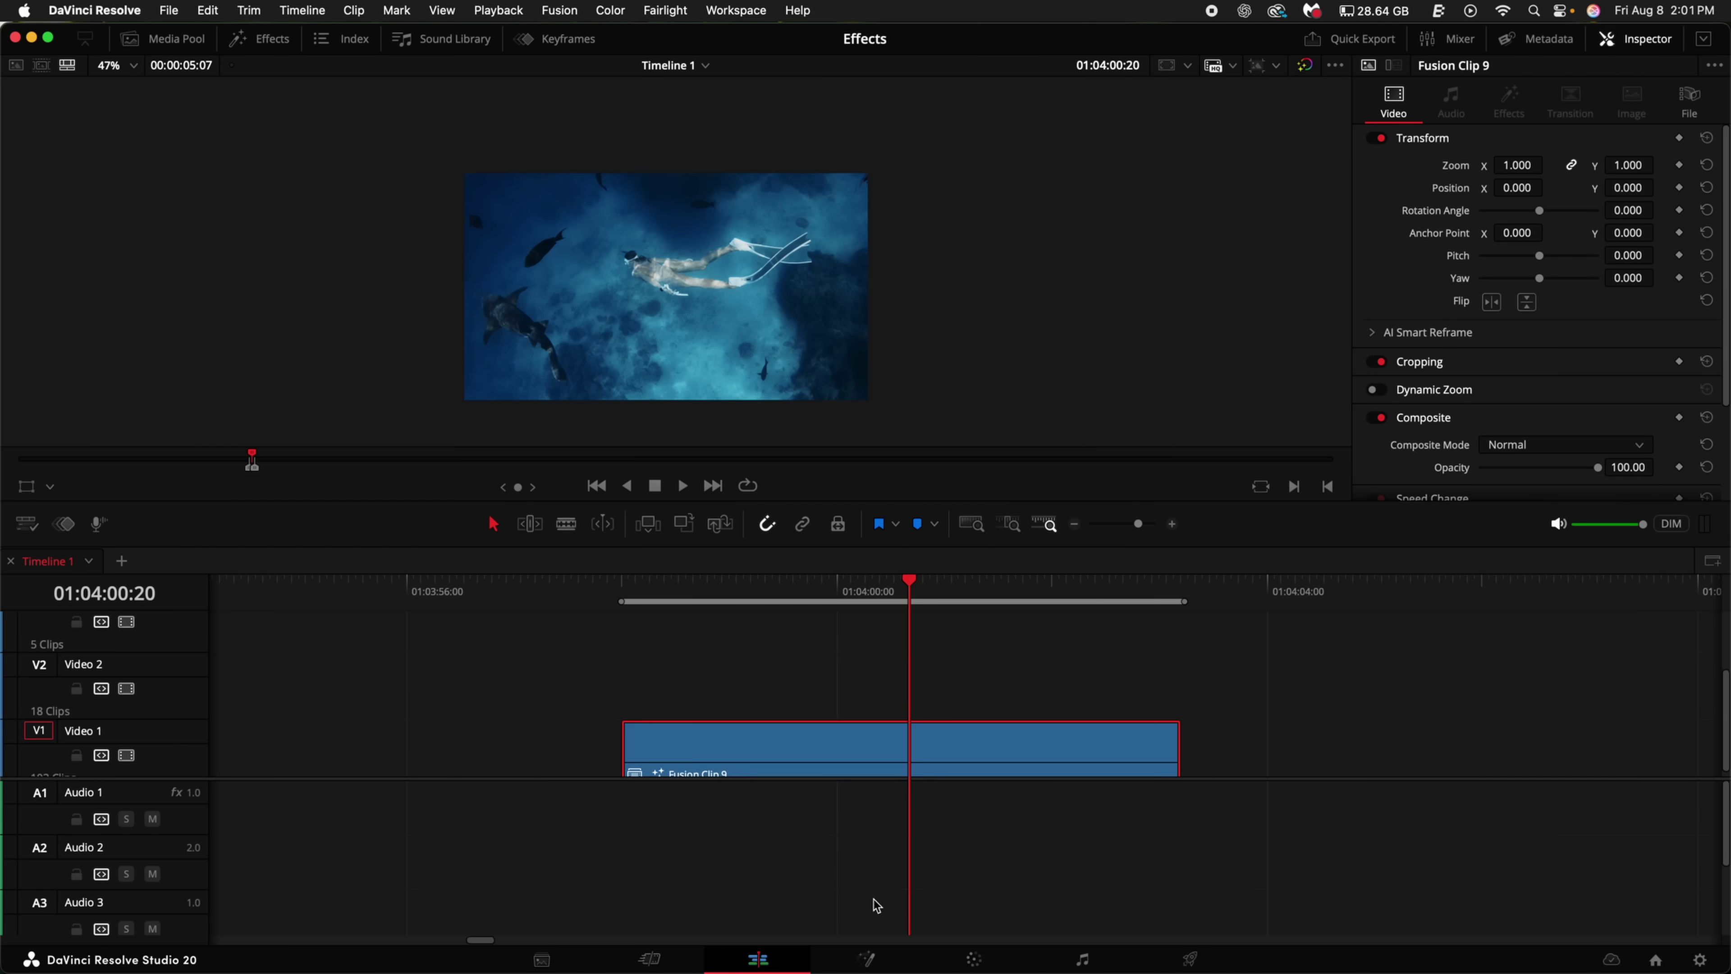
left_click(867, 958)
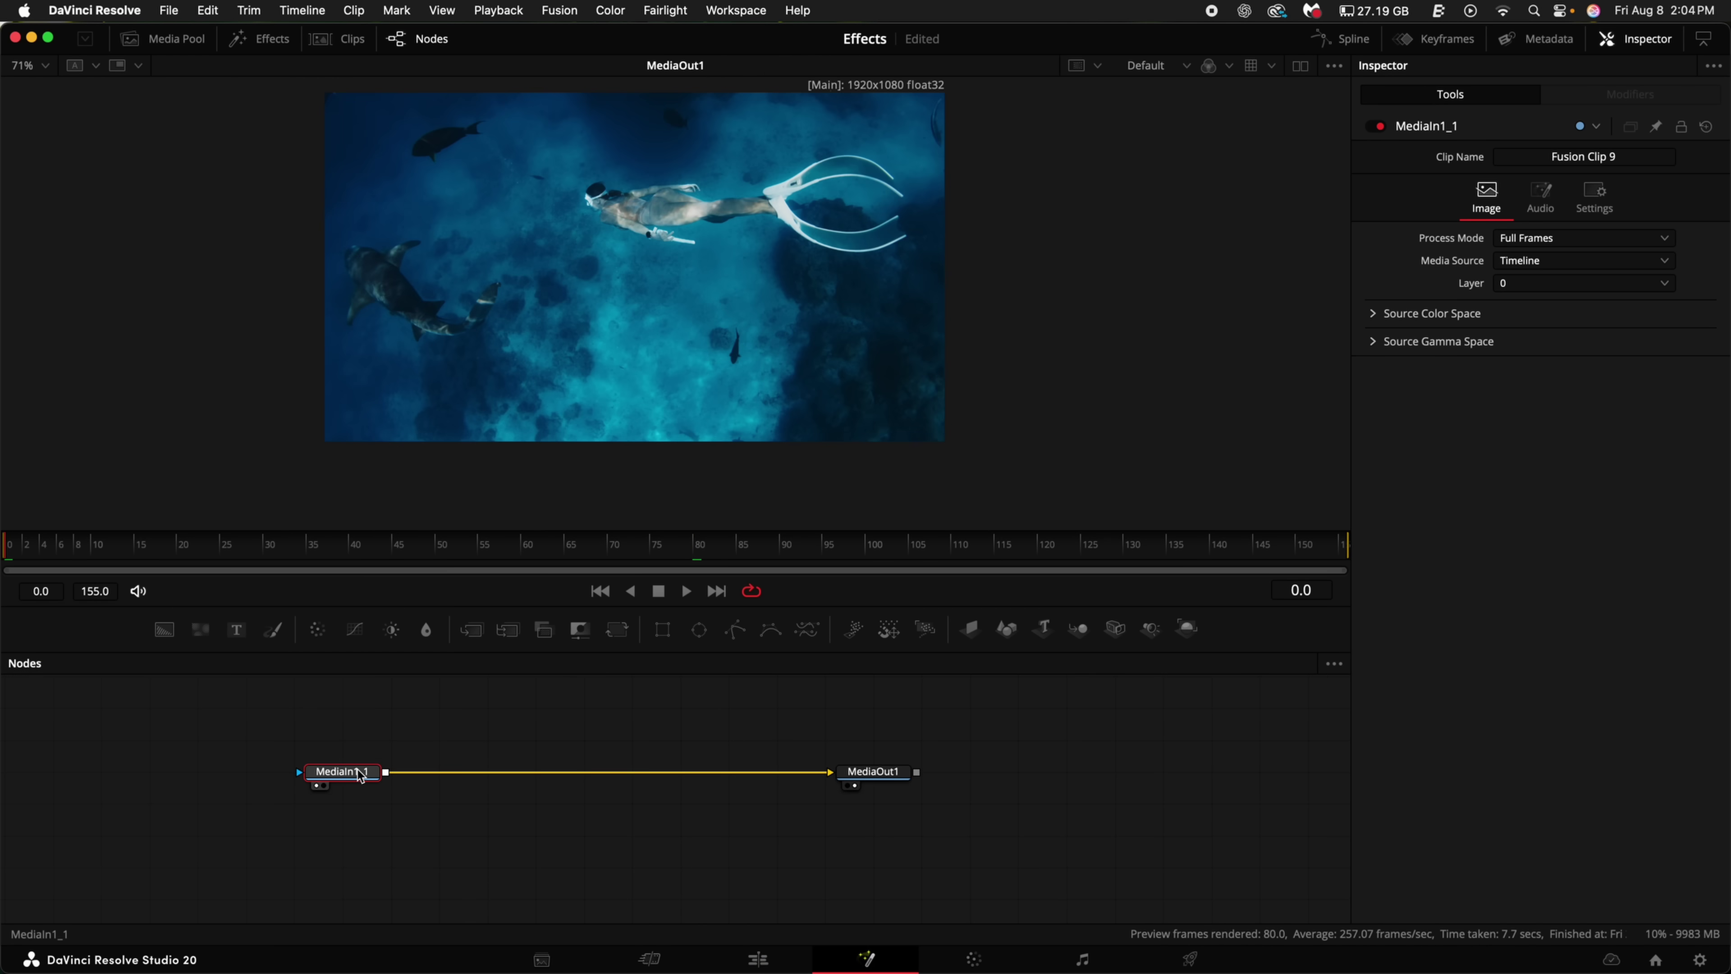
key("shift+space")
type("magic")
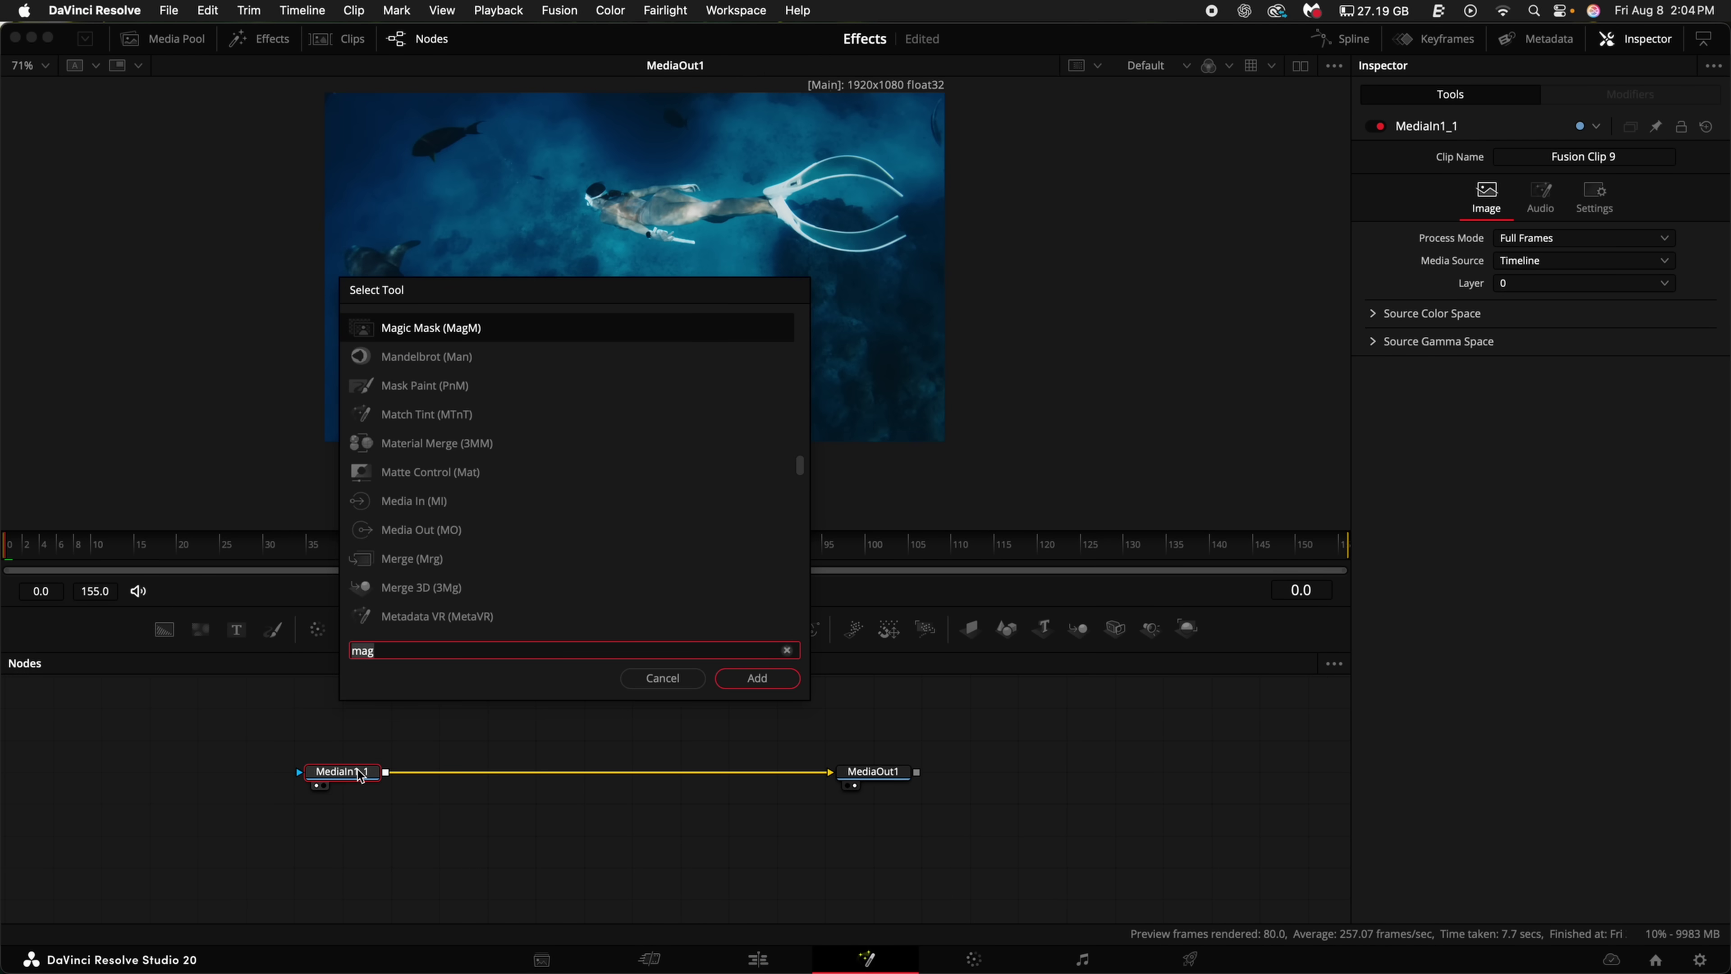
key("Return")
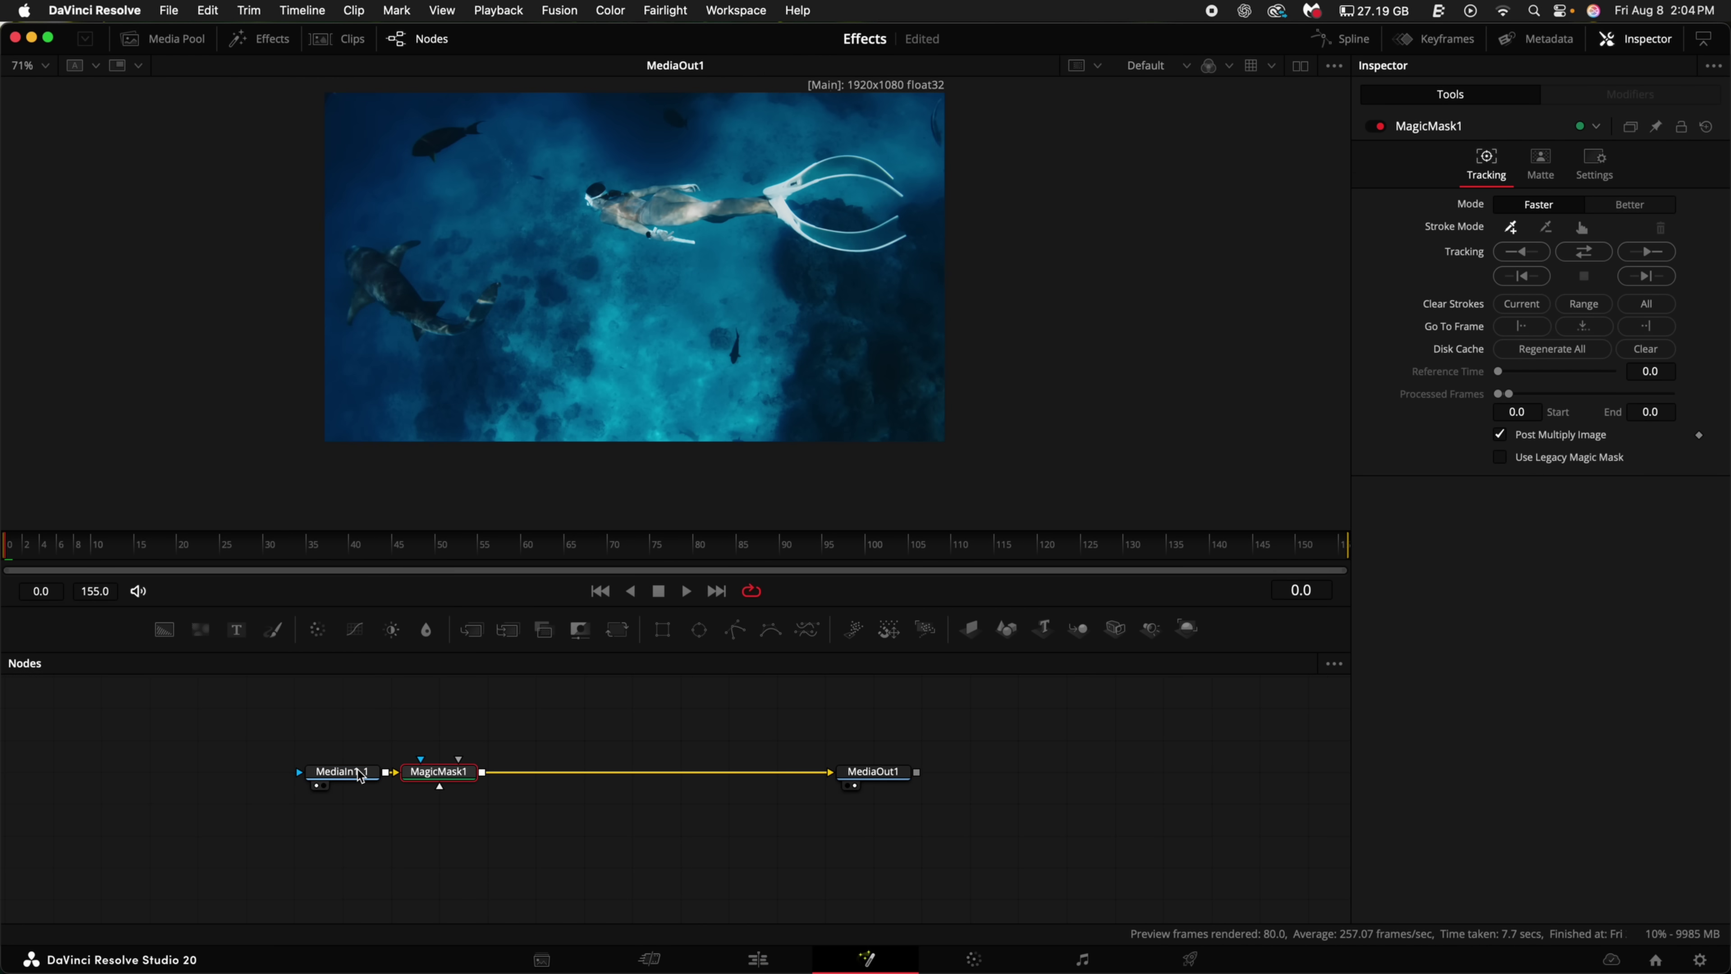
Mark the diver's body and fins with Magic Mask strokes and track the mask in both directions.
left_click(698, 207)
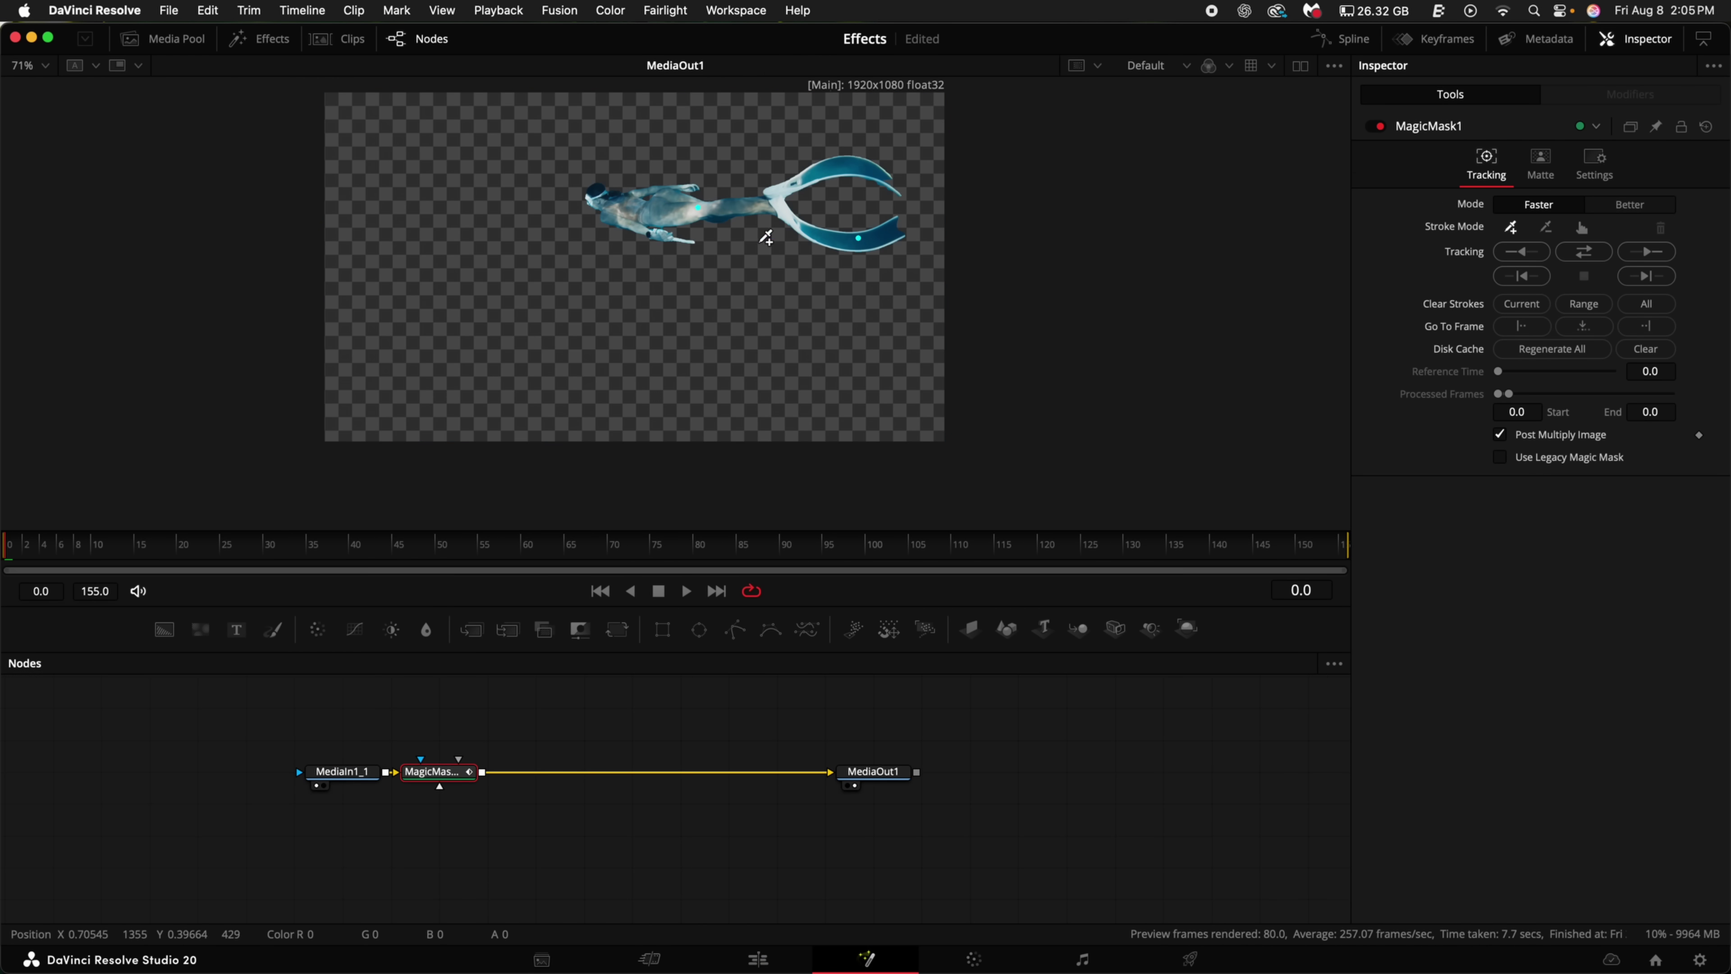
left_click(1582, 252)
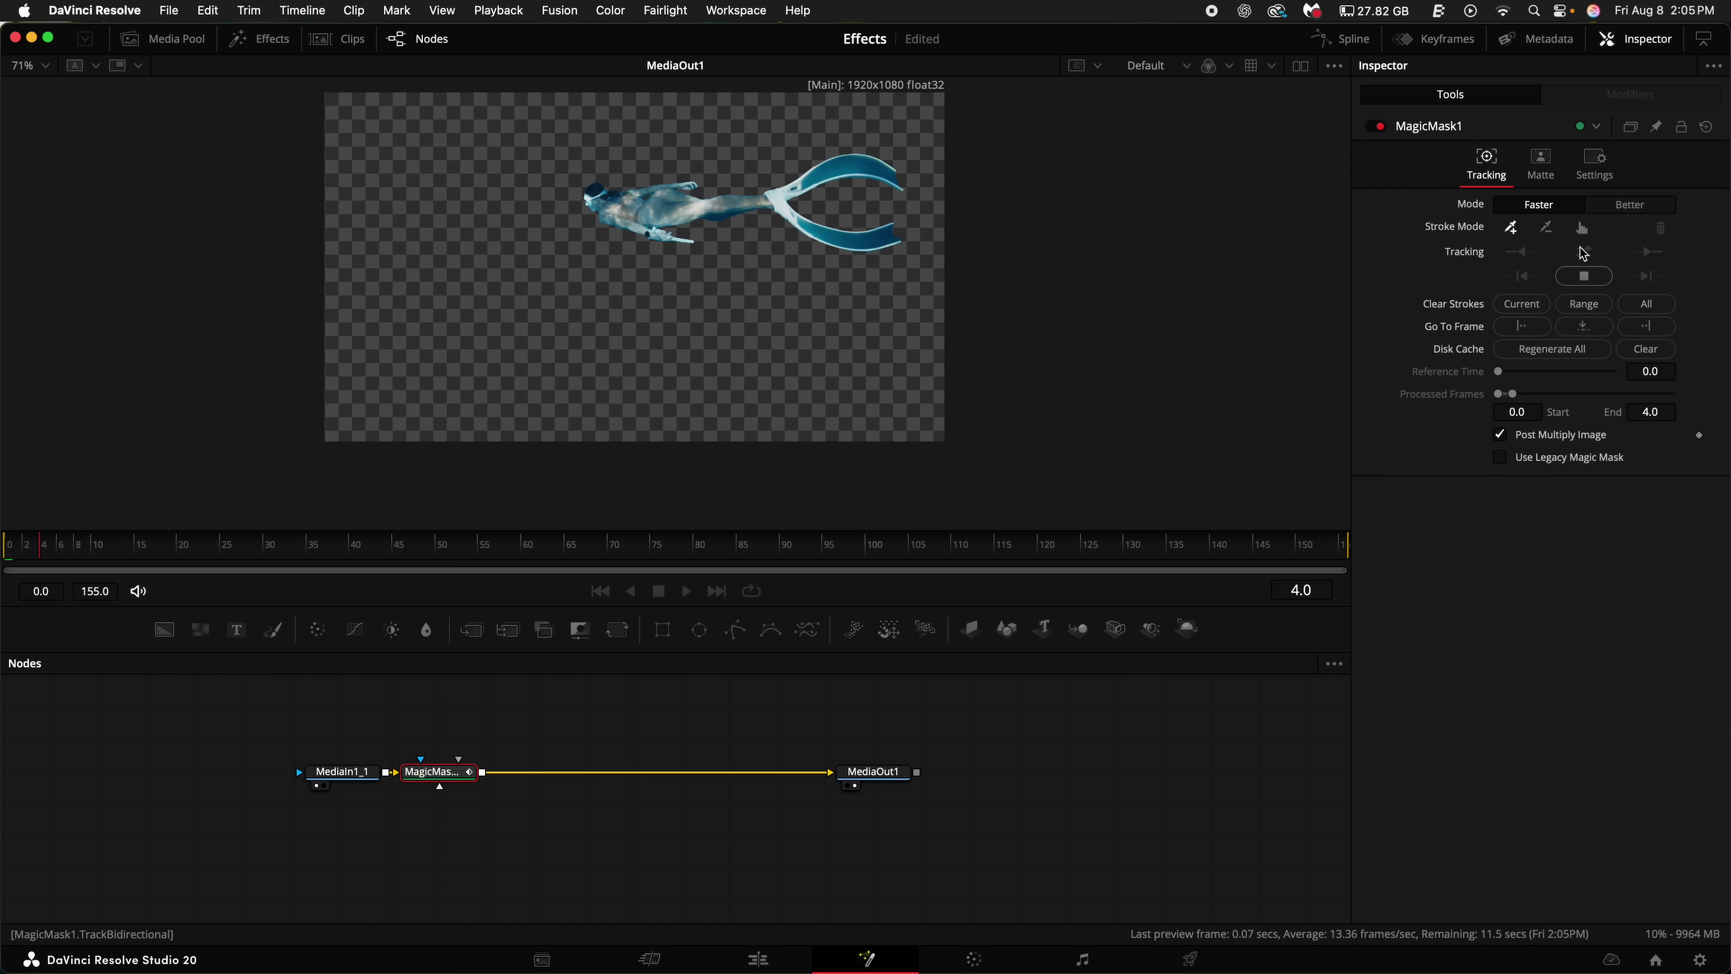
Refine the Magic Mask matte with a blur of 0.47 and a low threshold of about 0.039.
left_click(1542, 162)
scroll(864, 229, "up", 5)
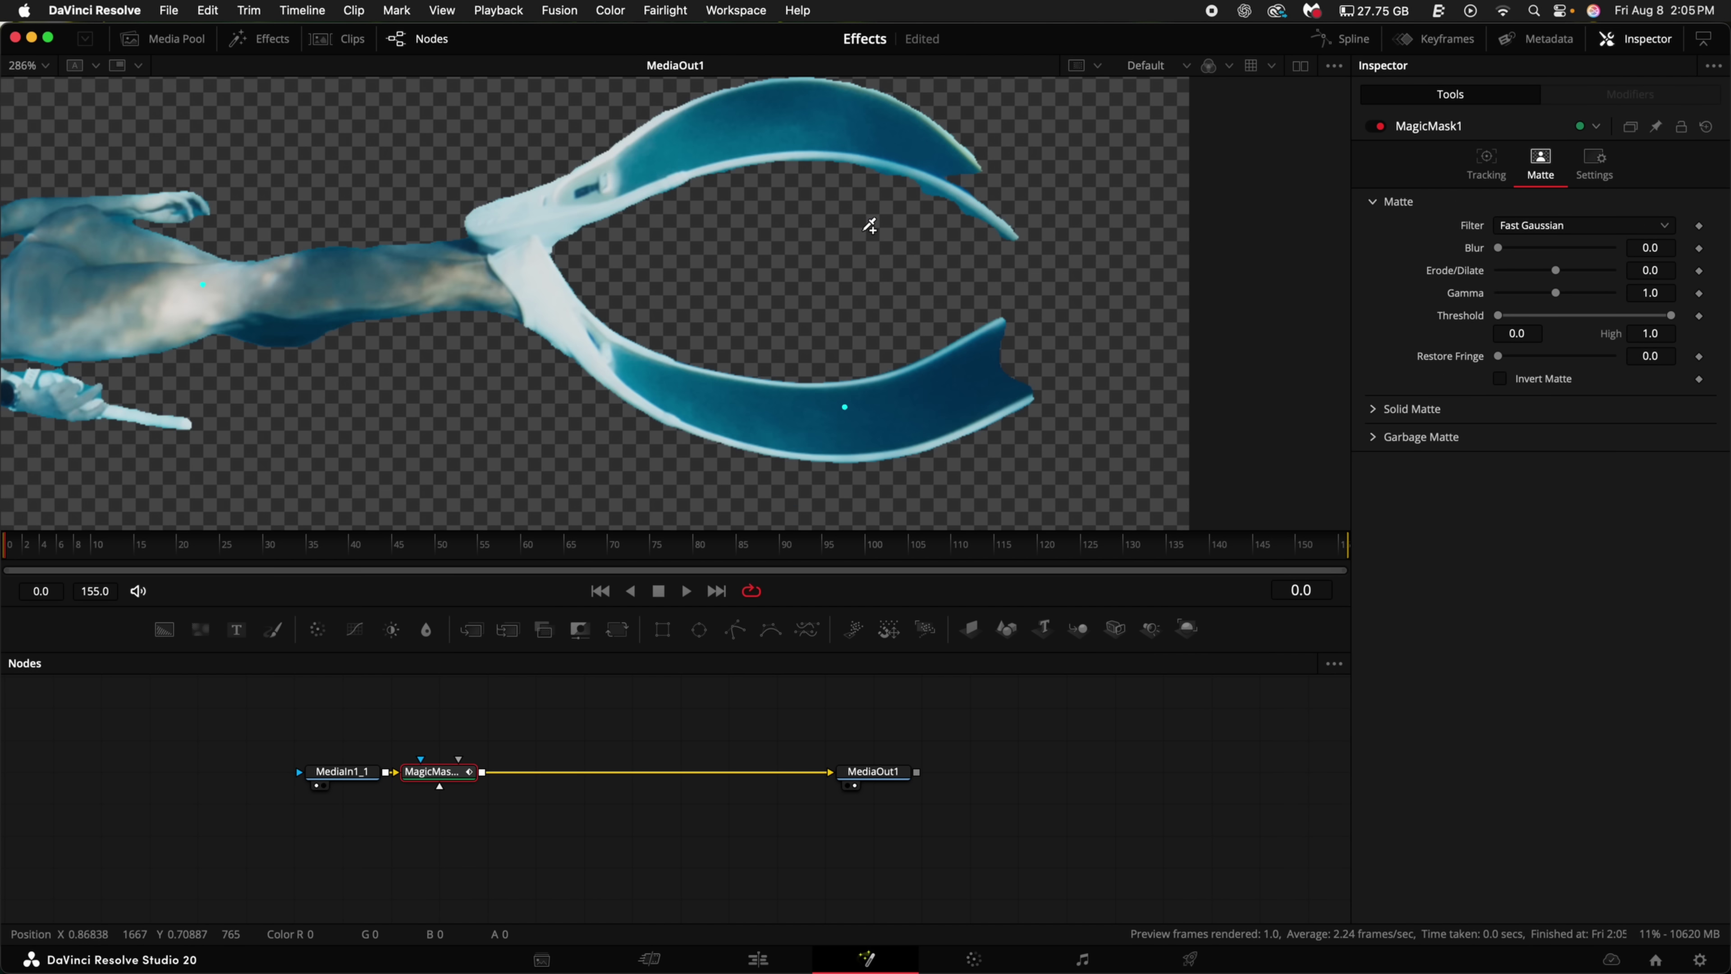
left_click_drag(1498, 248, 1504, 255)
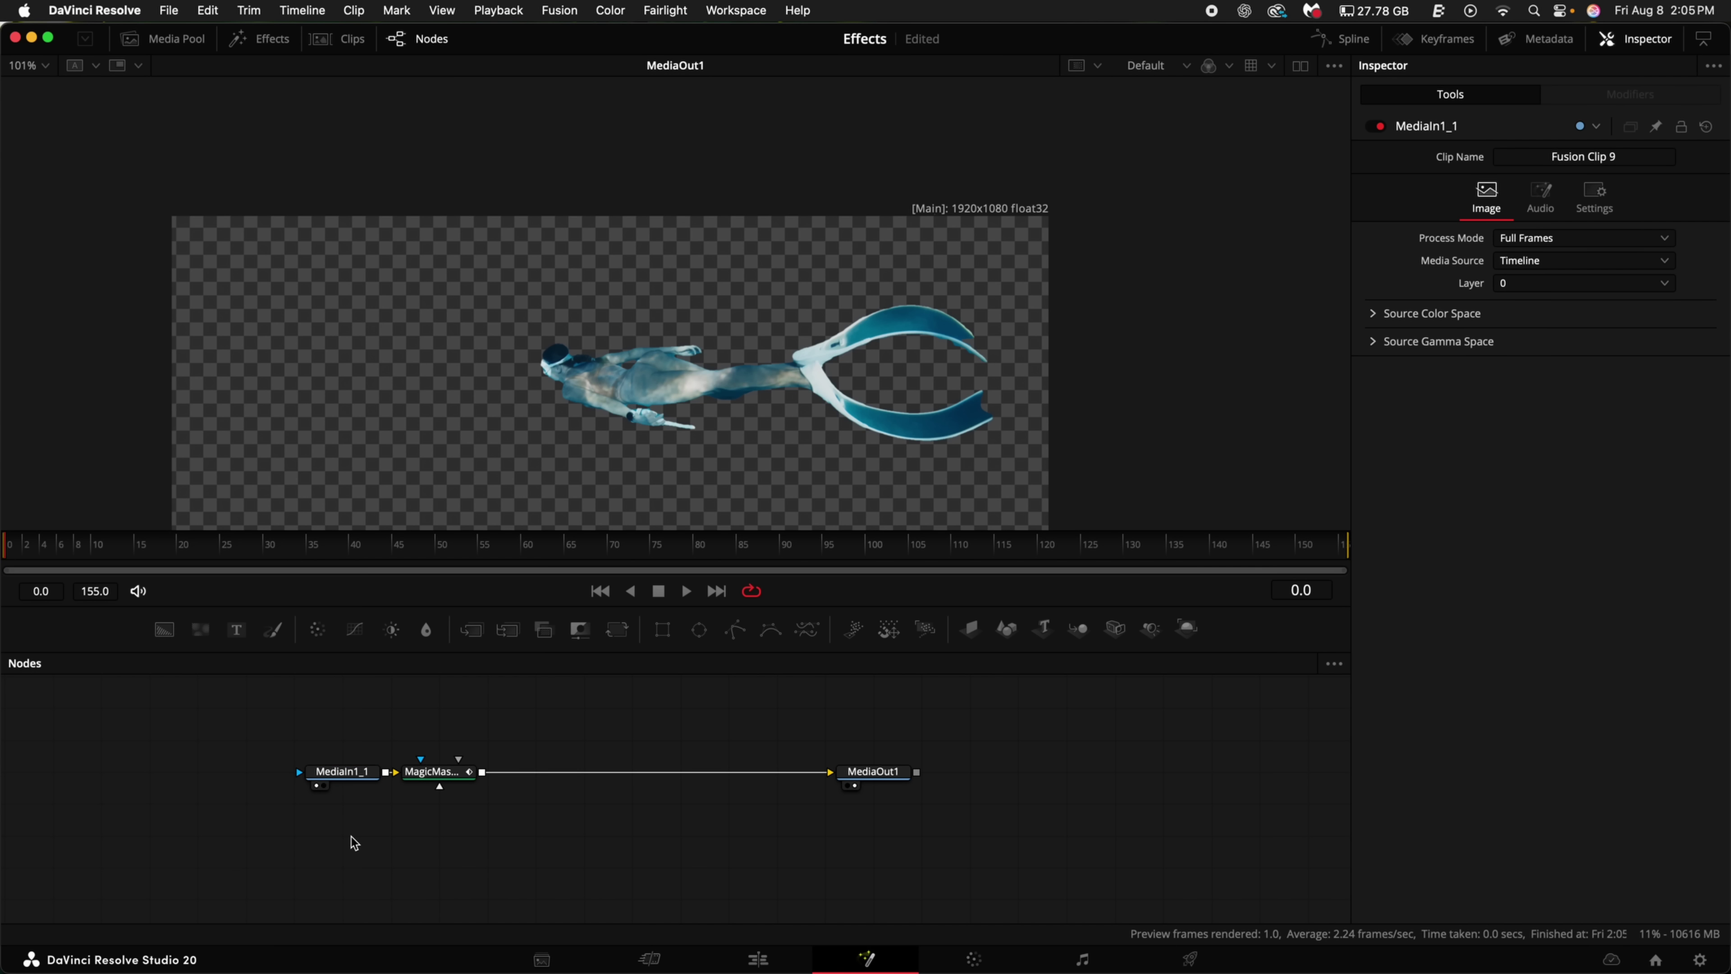
Duplicate the MediaIn node and merge the Magic Mask output over the copy as foreground, feeding the Merge into MediaOut1.
key("ctrl+v")
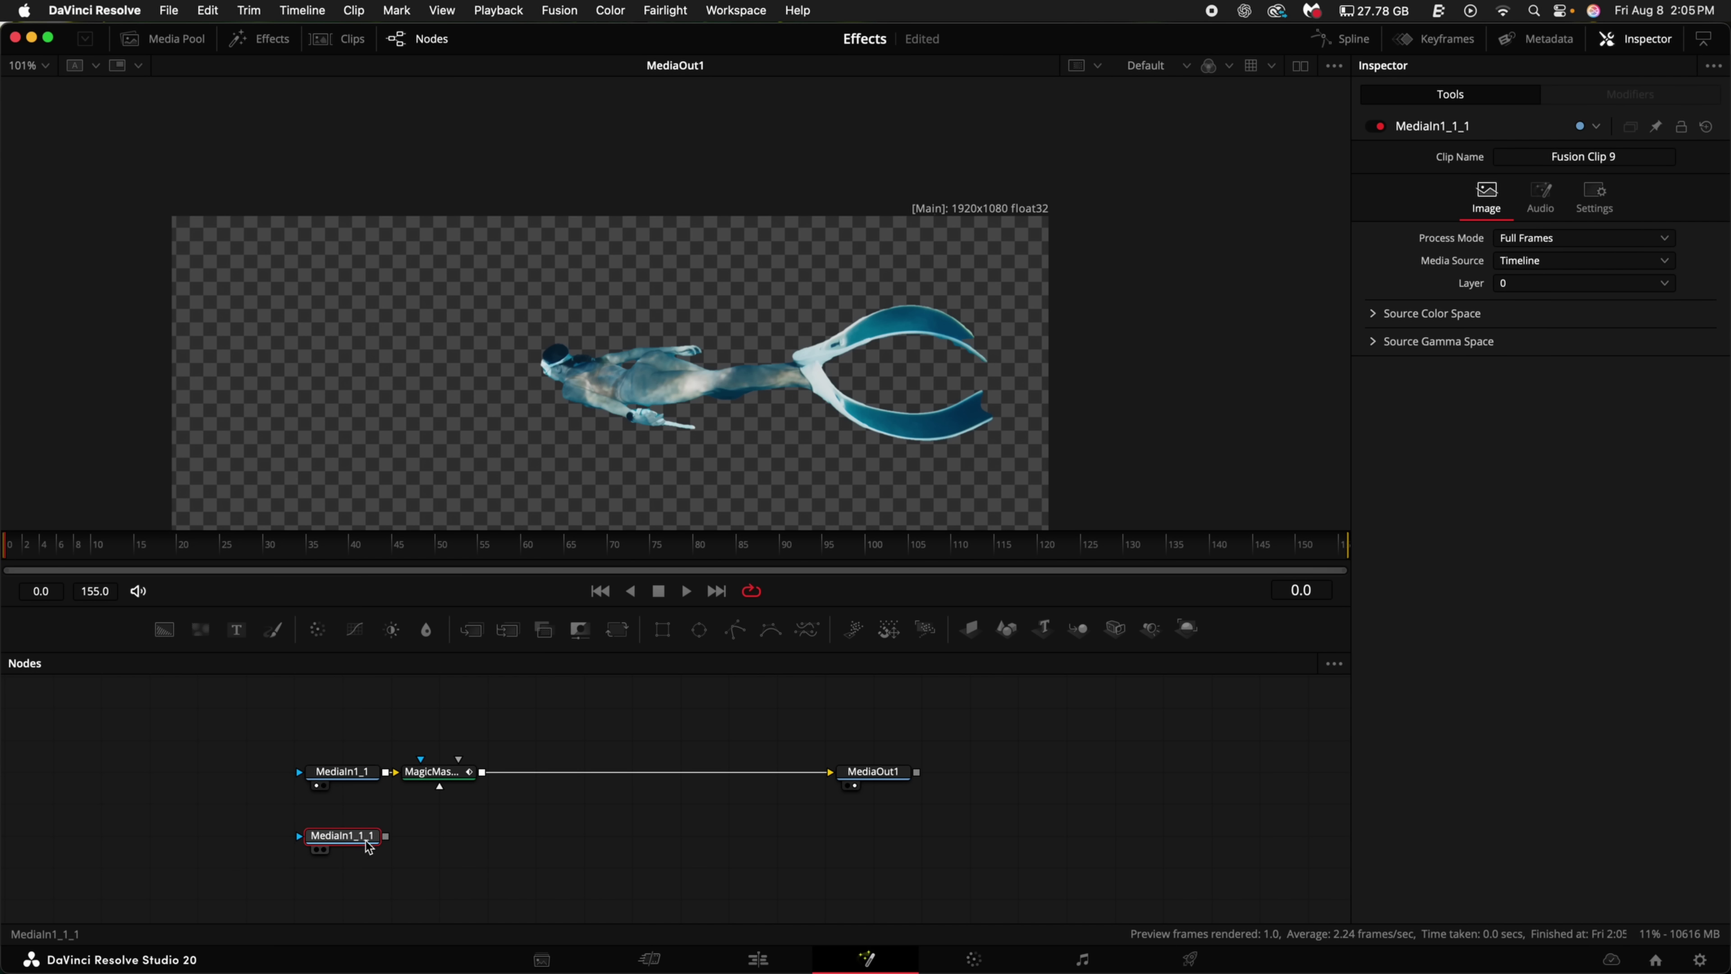
left_click_drag(386, 836, 833, 775)
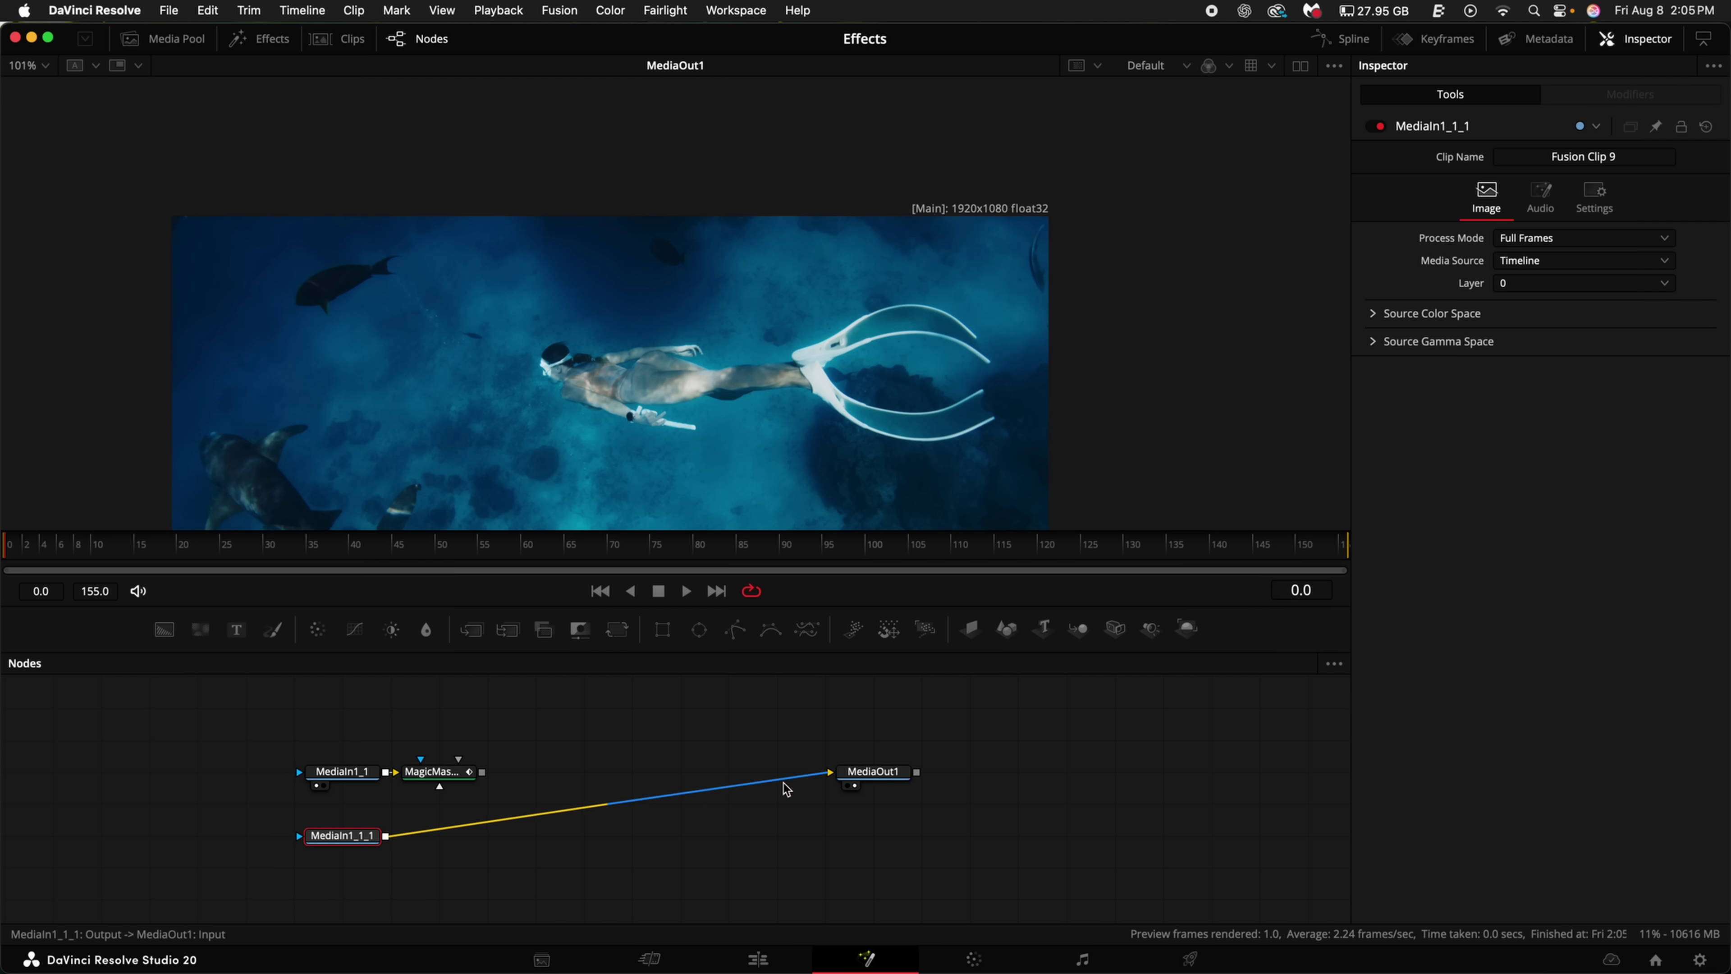
left_click(481, 635)
left_click_drag(482, 772, 115, 839)
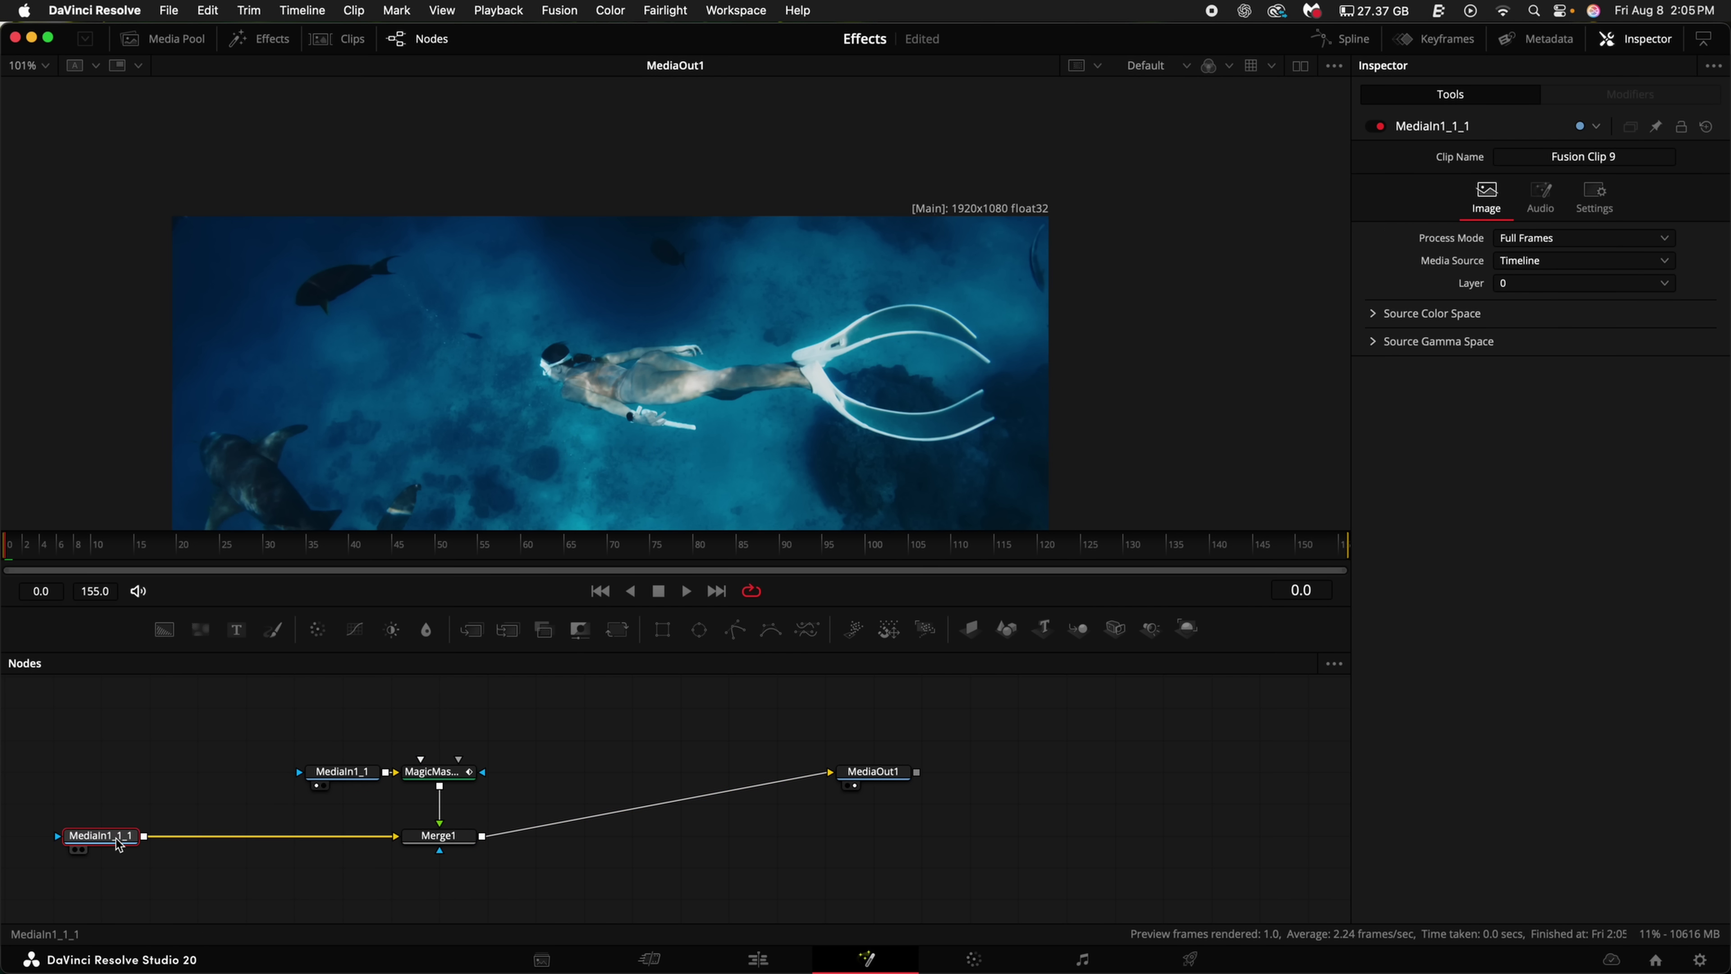
Merge a Text+ node over MediaIn1_1_1 reading FREE DIVING in Open Sans Bold, size 0.2283 and tracking 0.945.
key("shift+space")
type("text")
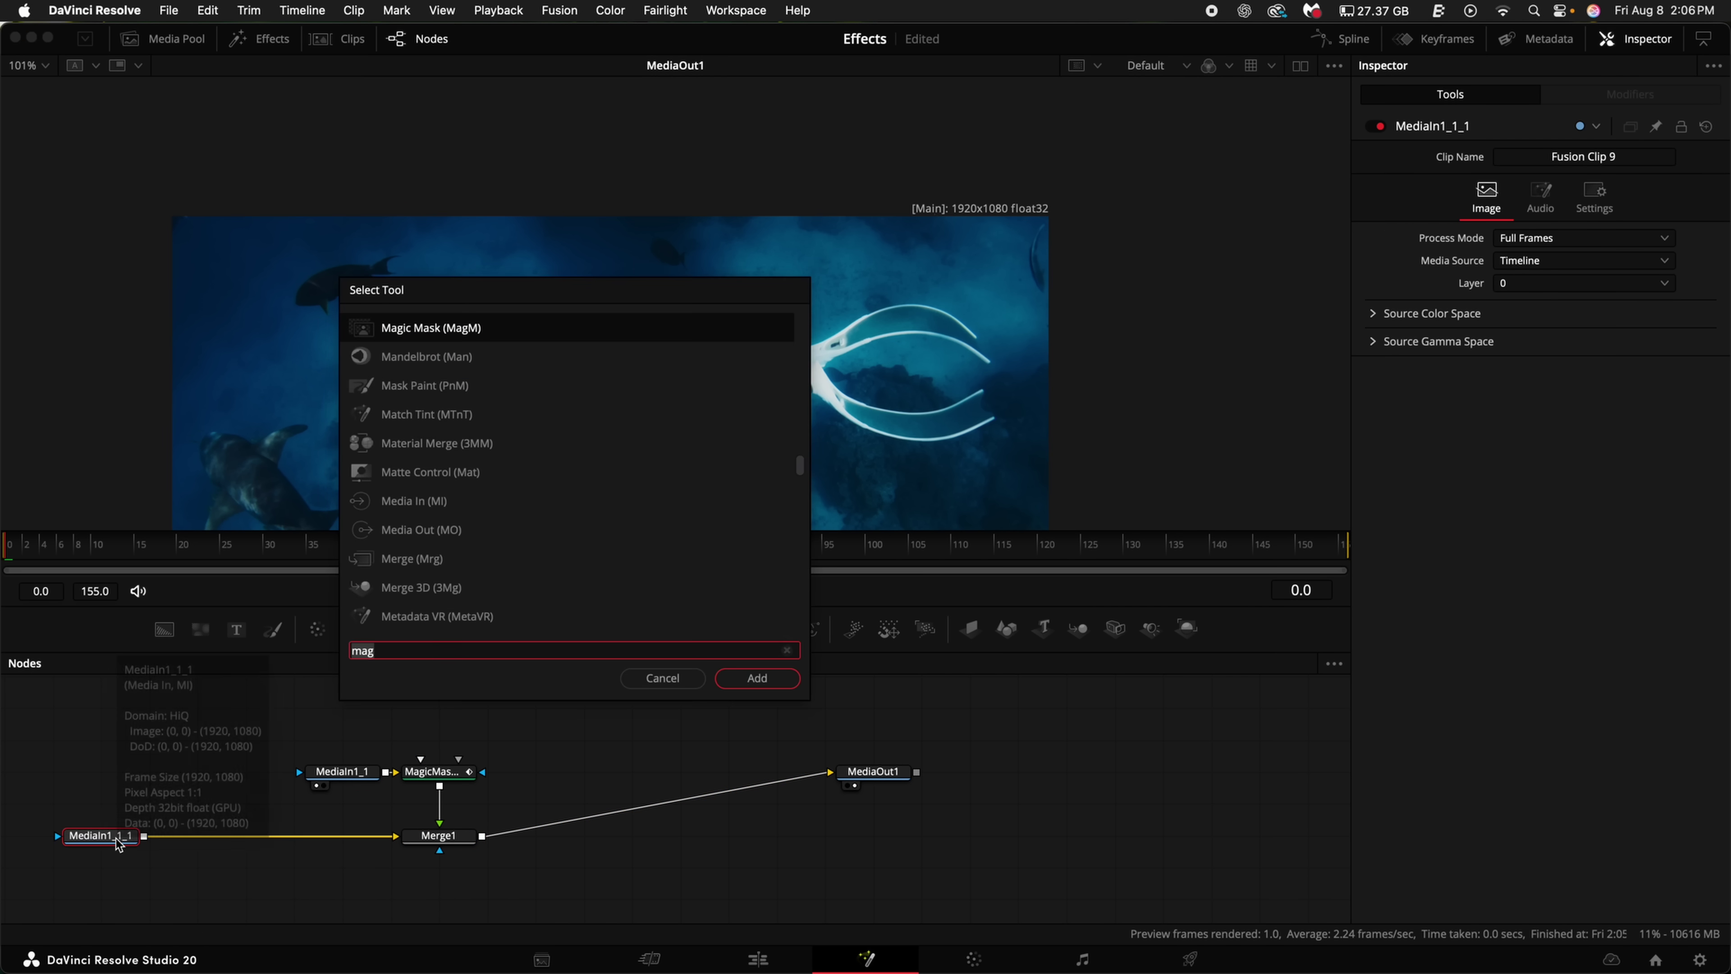
key("Return")
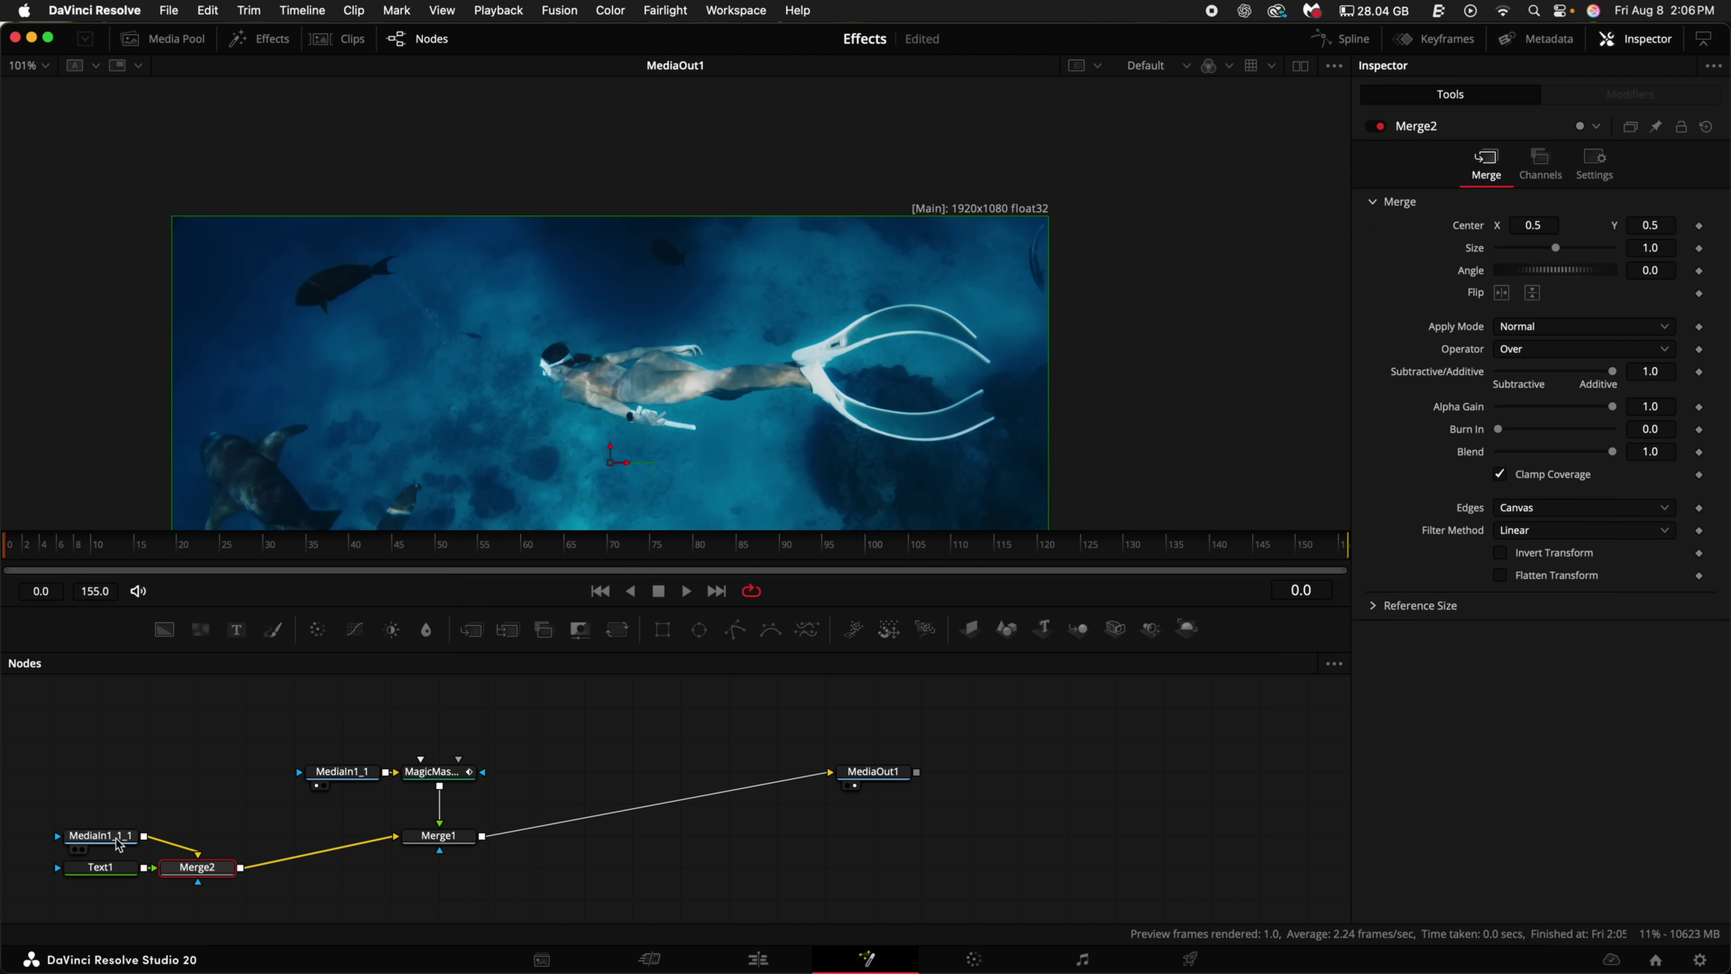
type("FREE DIVING")
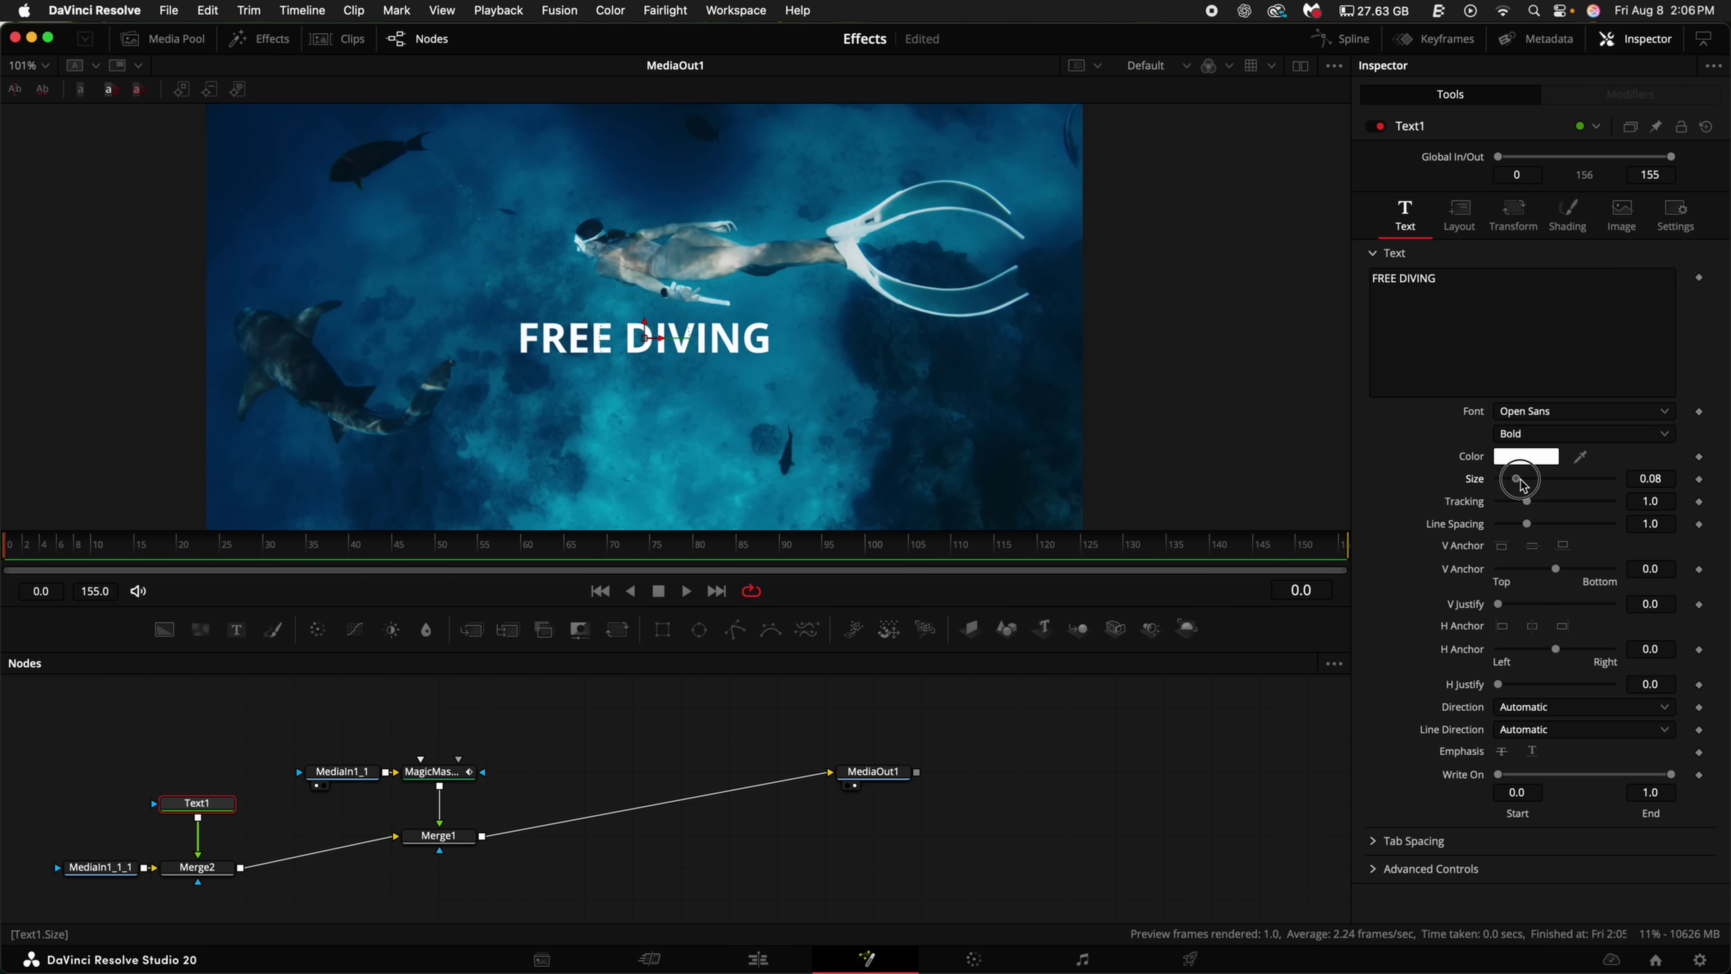
left_click_drag(1519, 486, 1534, 489)
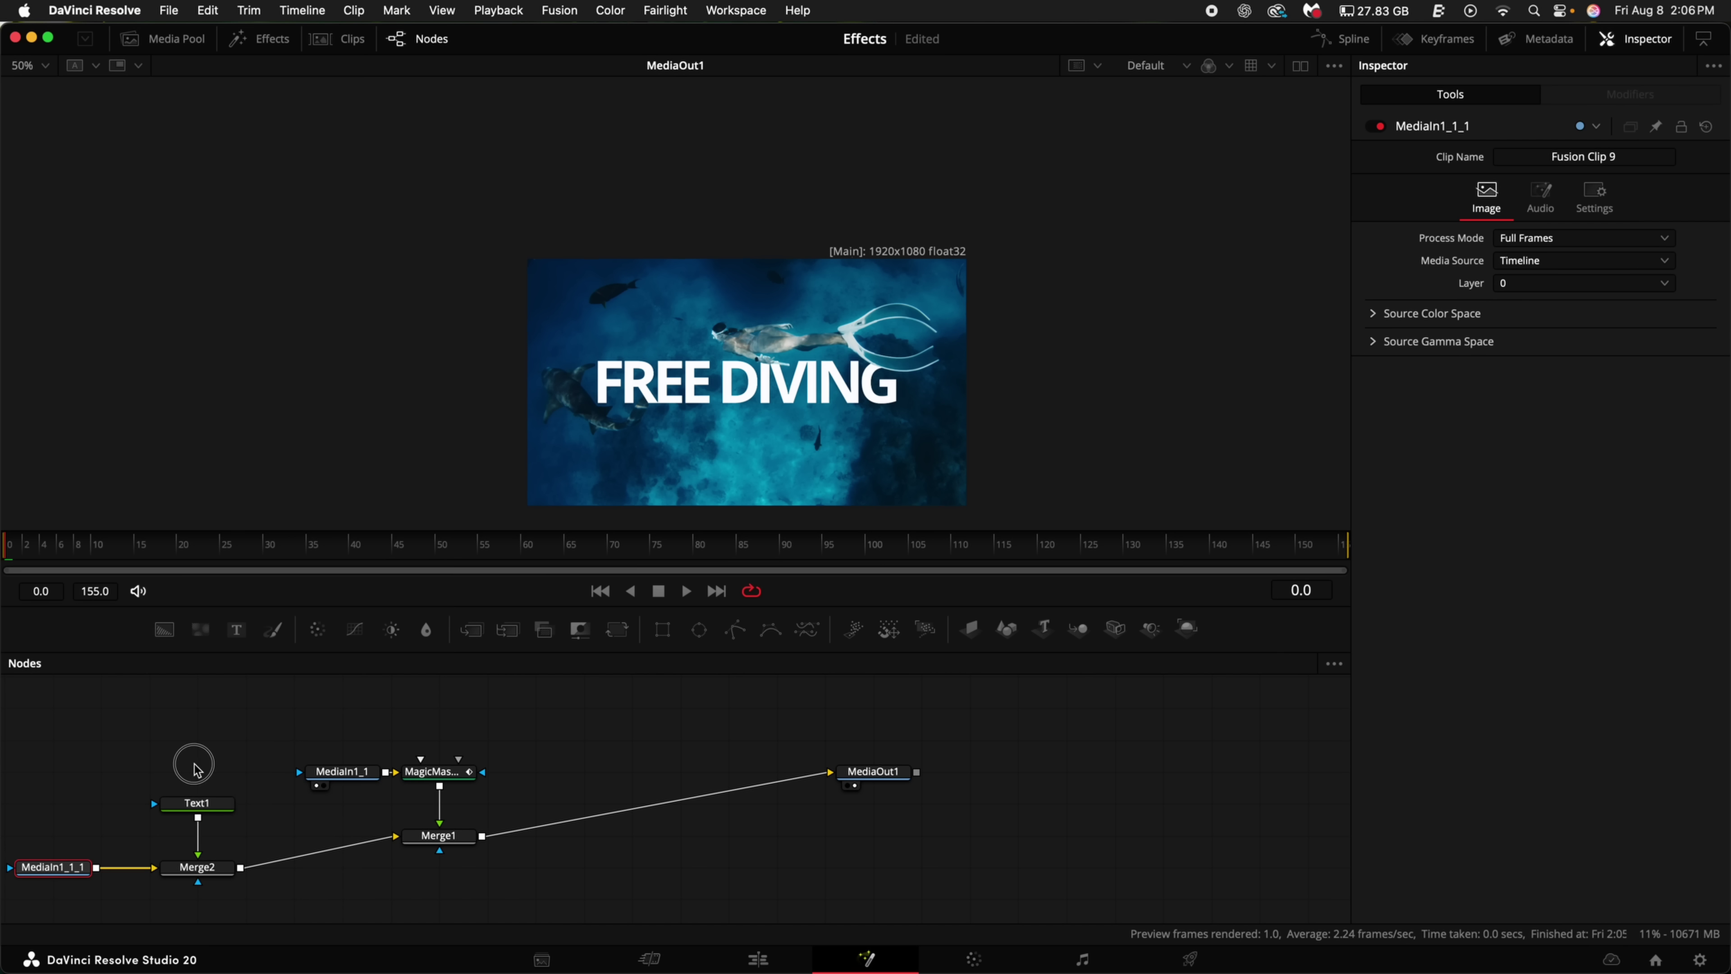
Duplicate the Text1 and Merge2 nodes and insert the copied Merge between Merge1 and MediaOut1.
left_click_drag(185, 753, 238, 886)
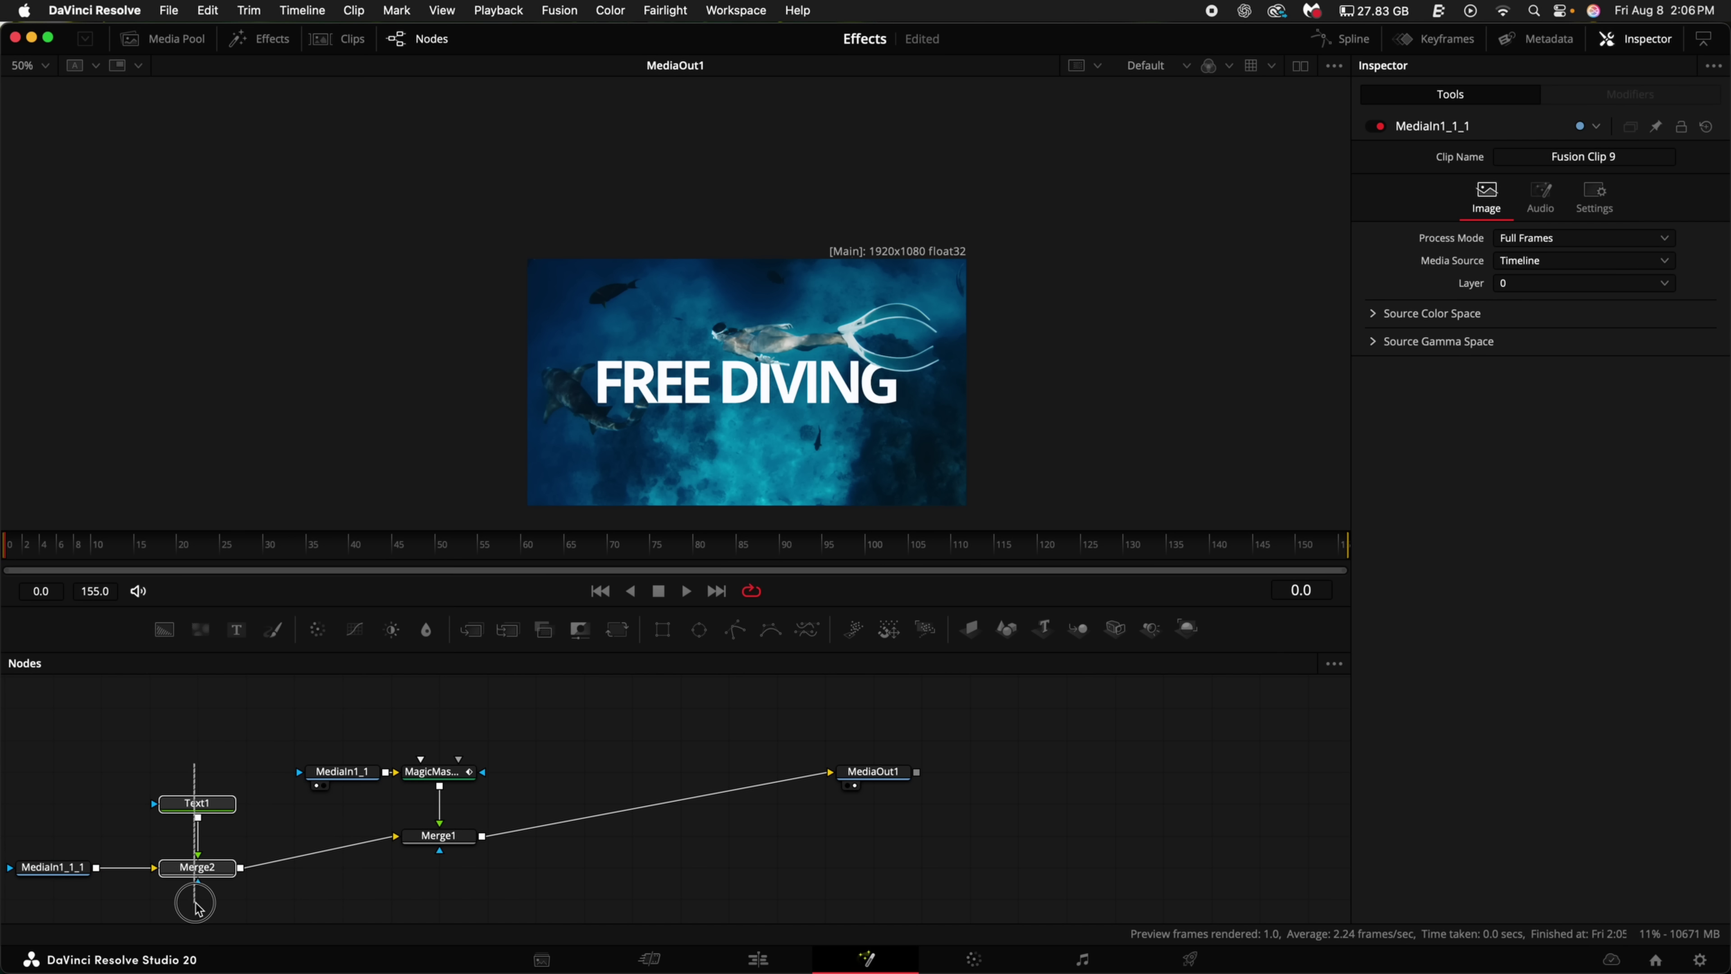
key("super+v")
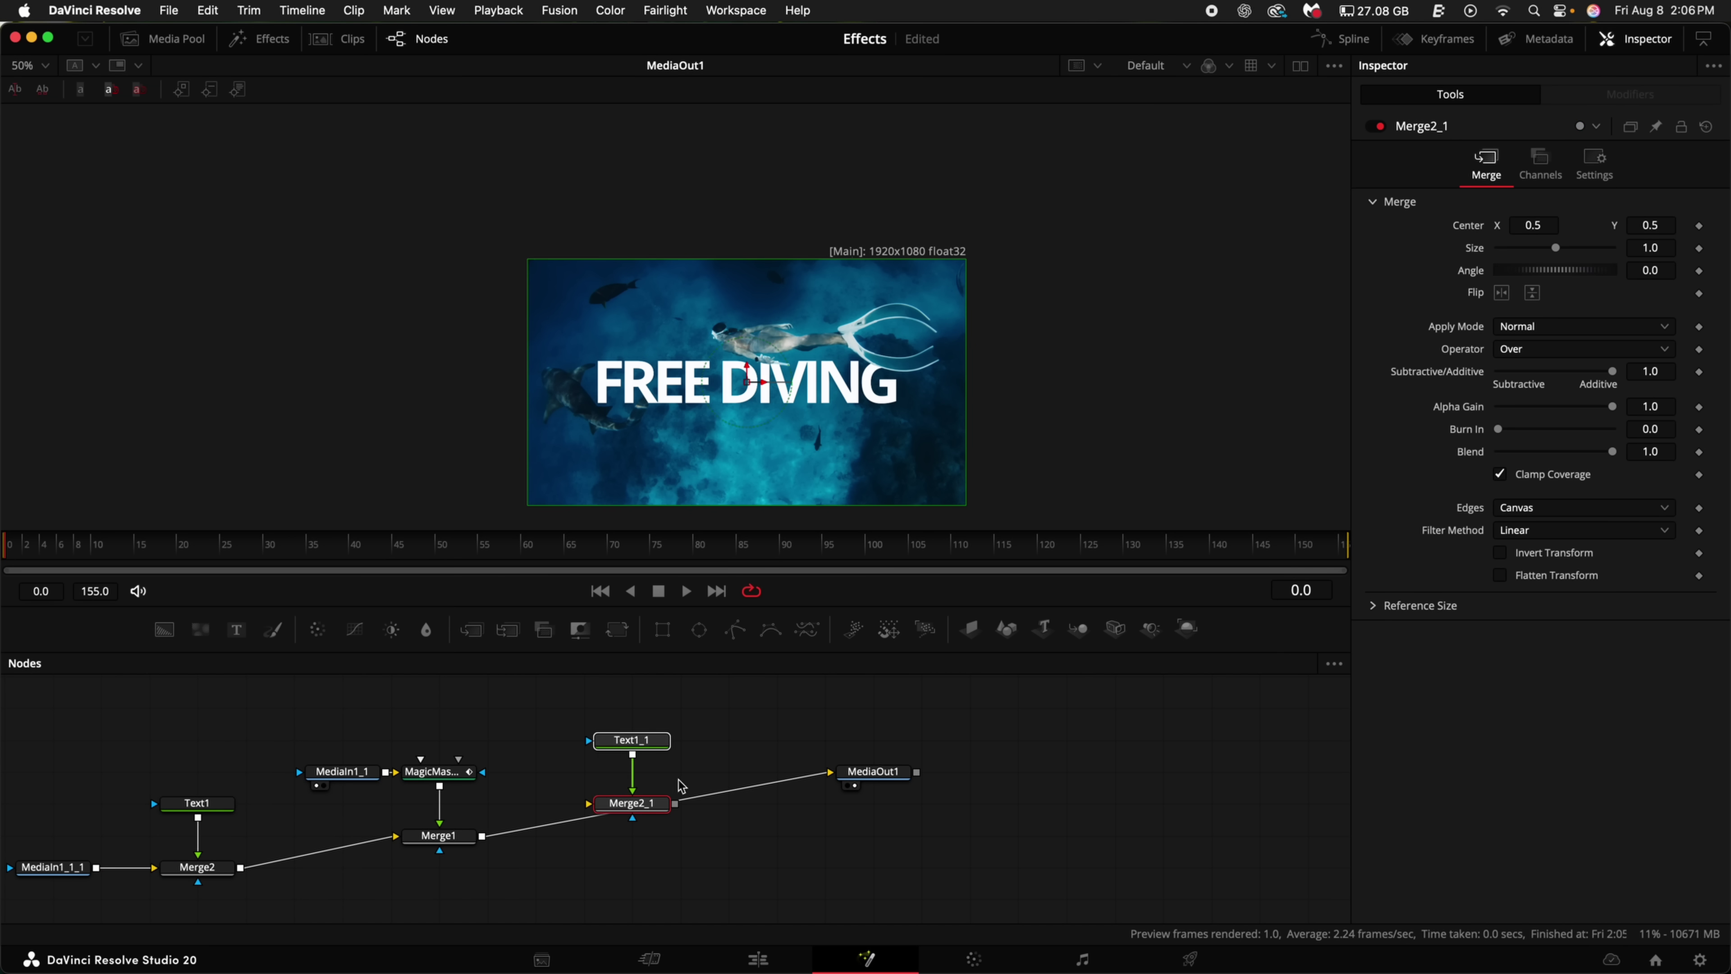
left_click_drag(623, 799, 674, 805)
Change the shading of the copied FREE DIVING text to a text outline with a thickness of 0.0055.
left_click(682, 749)
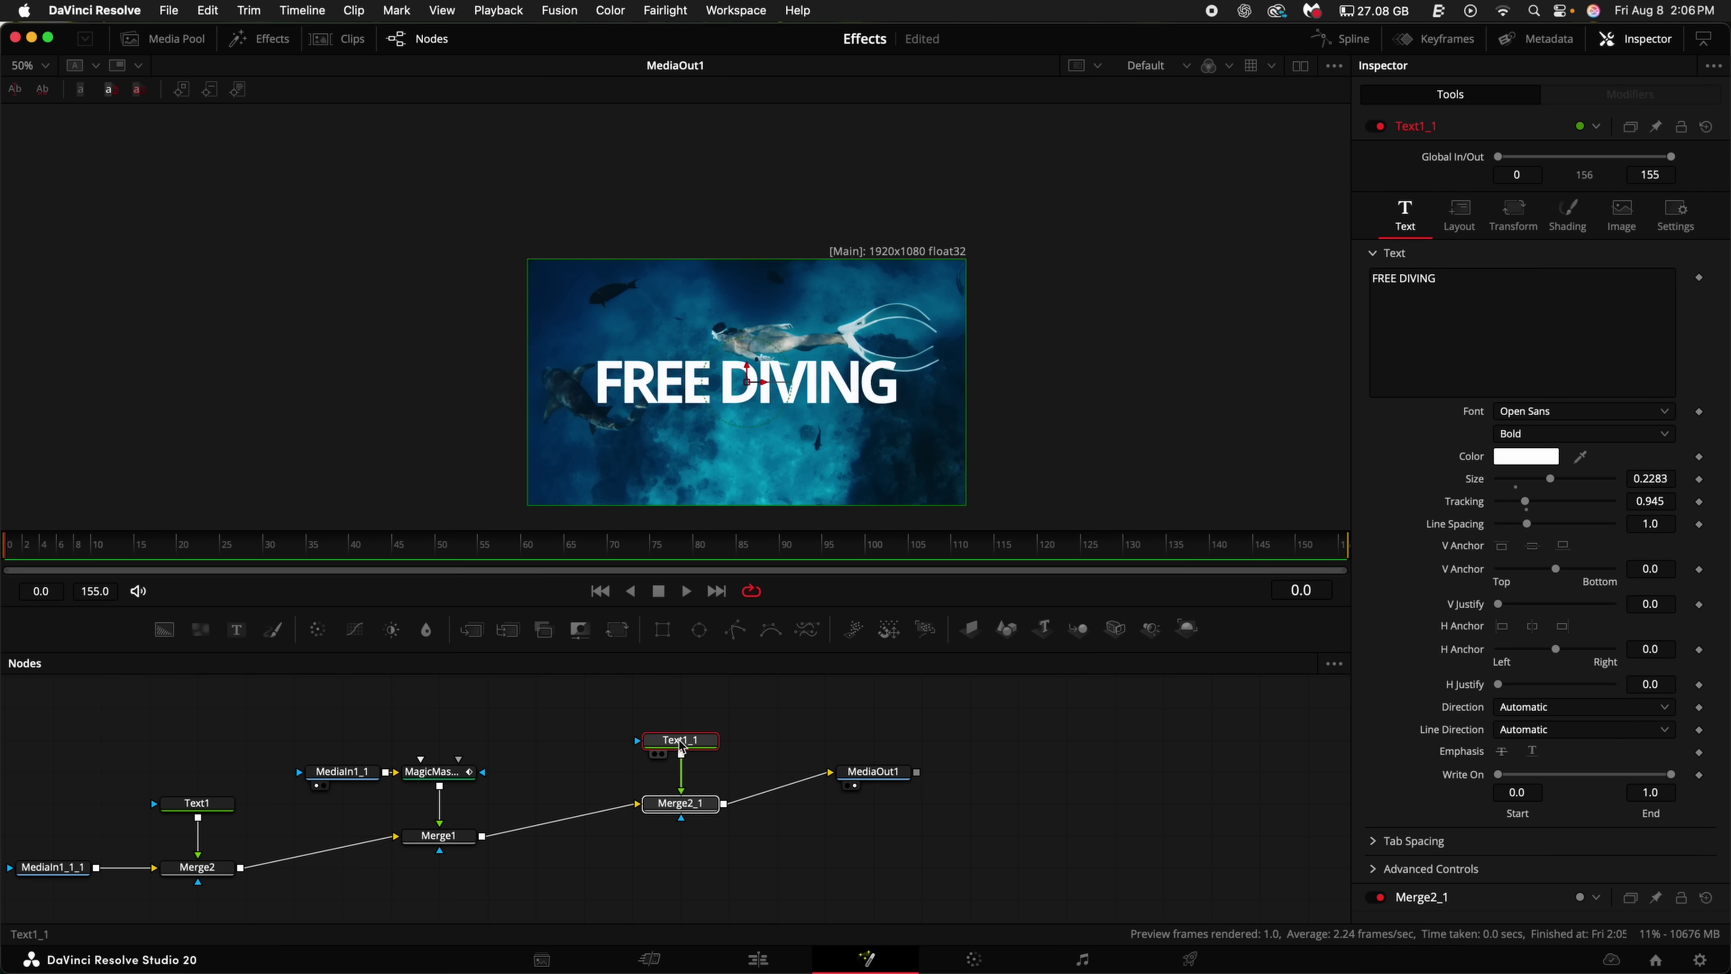
left_click(1566, 217)
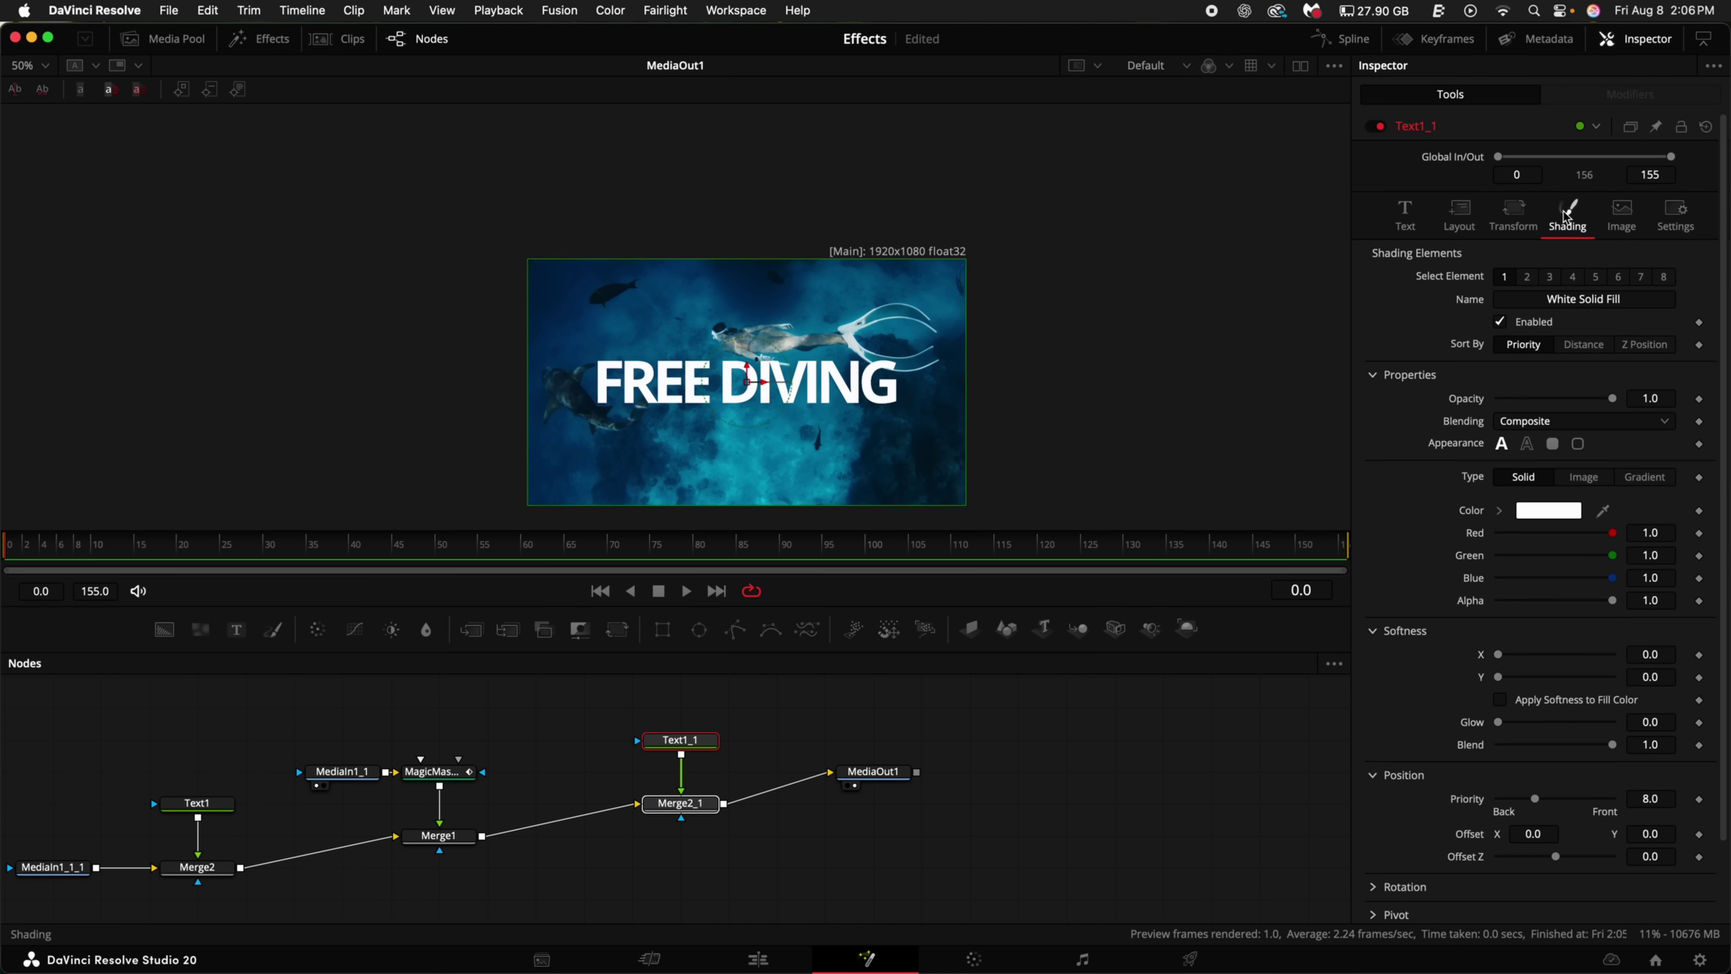
left_click(1529, 447)
left_click(1508, 472)
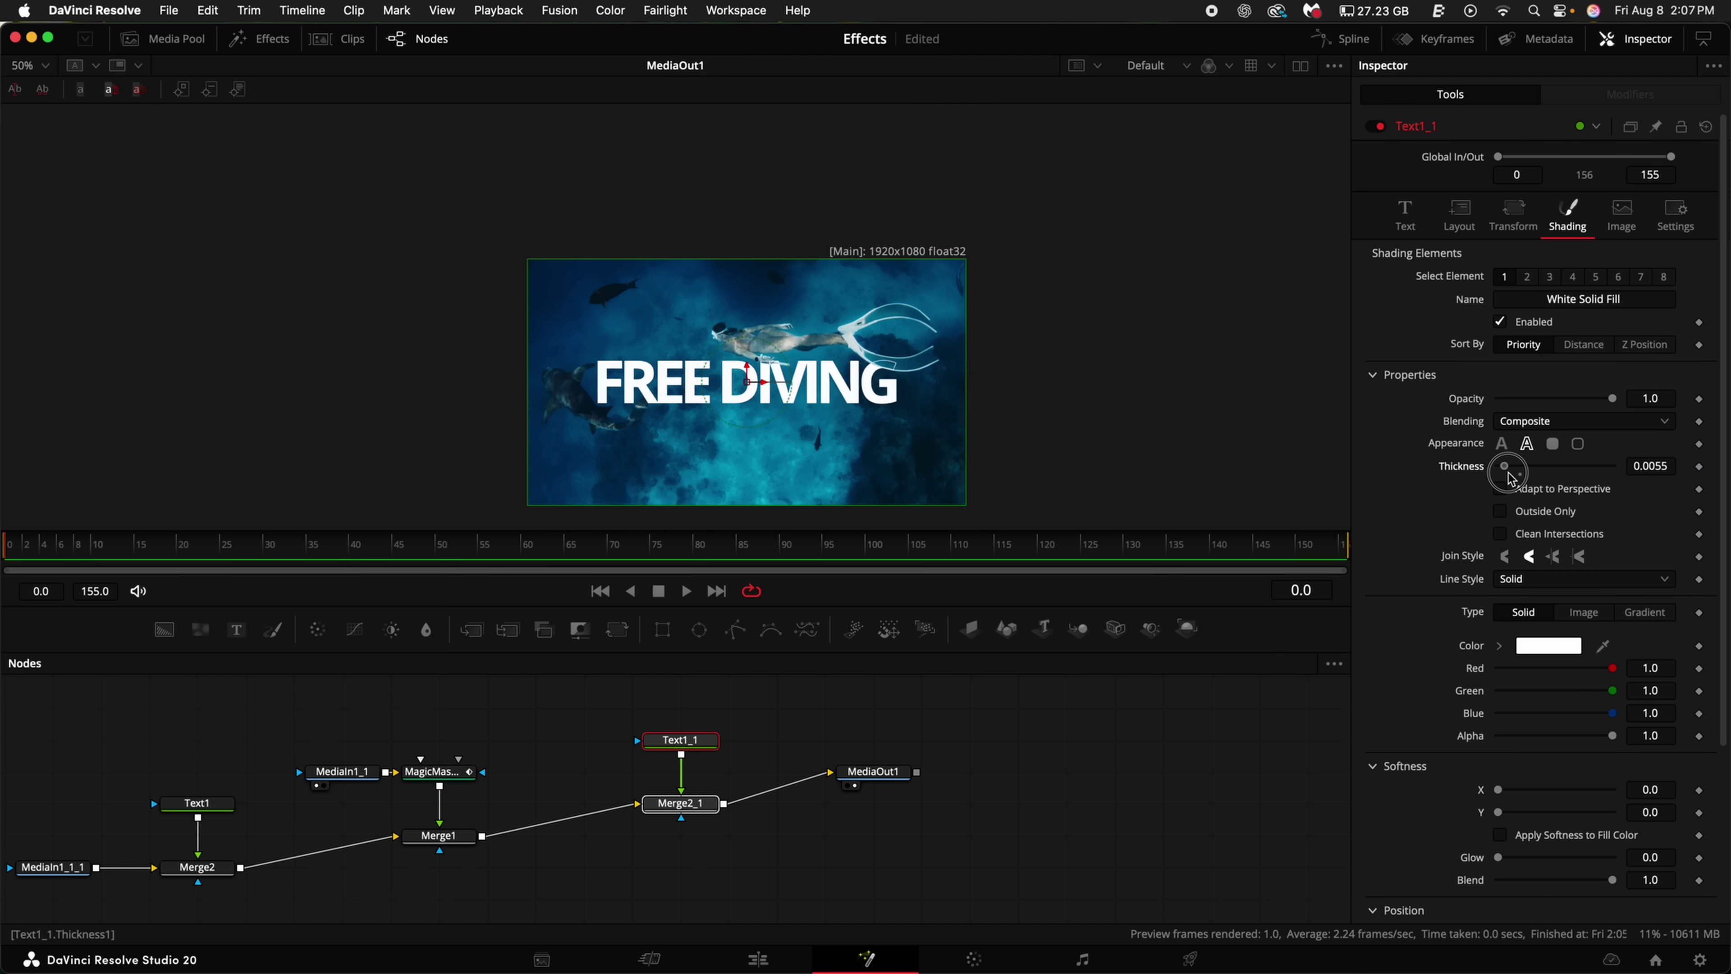